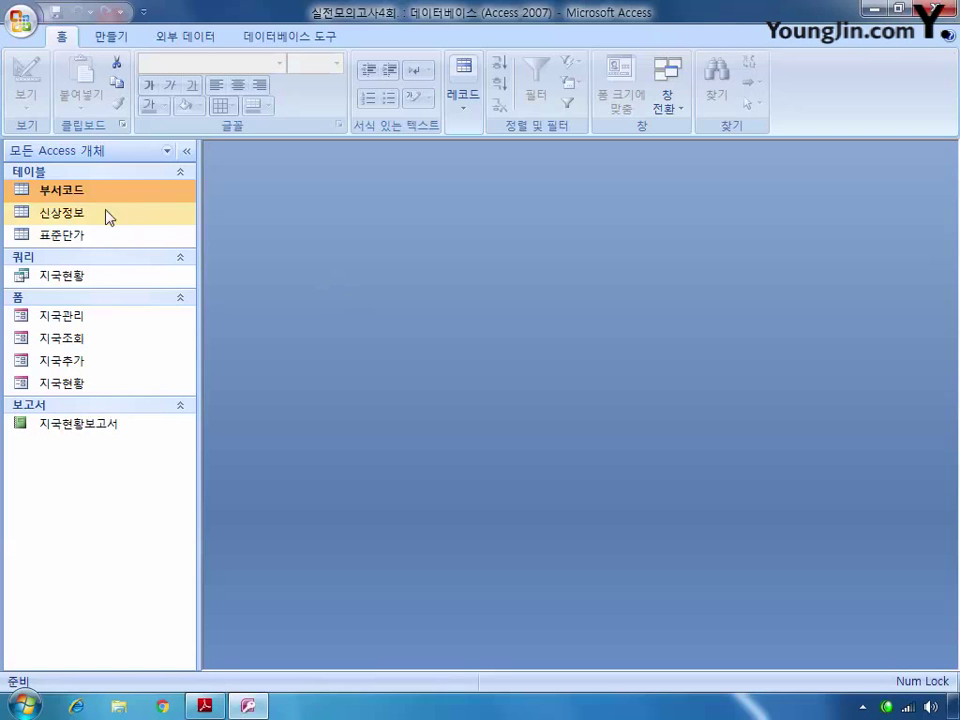
# - Open the 신상정보 table in design view and make the 순번 field its primary key
pyautogui.click(92, 214)
pyautogui.rightClick(92, 213)
pyautogui.click(122, 245)
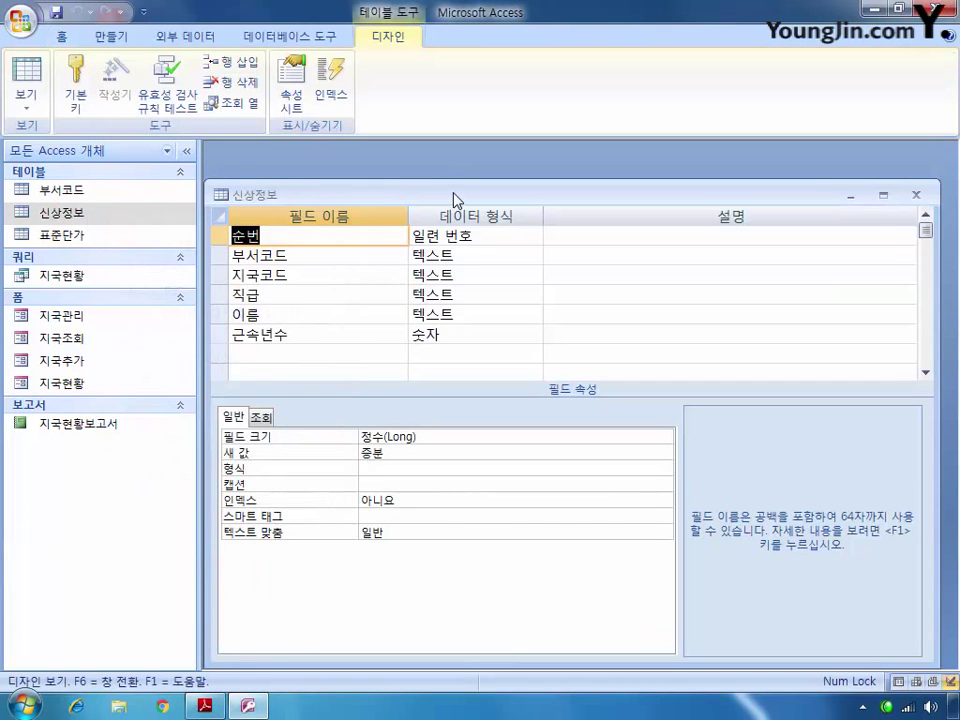
pyautogui.moveTo(454, 199); pyautogui.dragTo(457, 173)
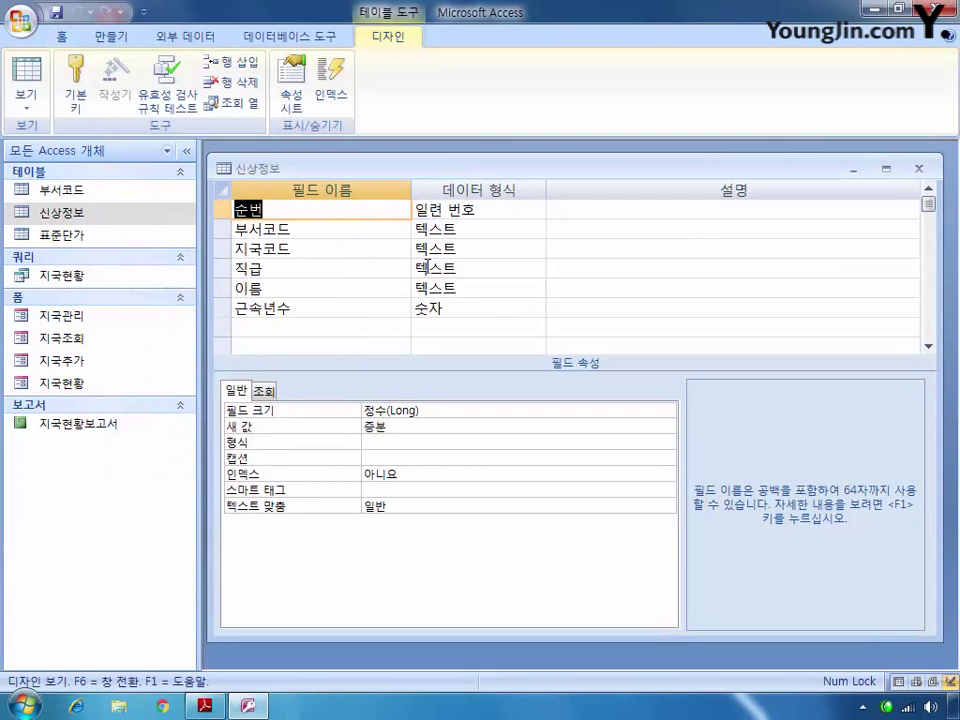
pyautogui.click(222, 209)
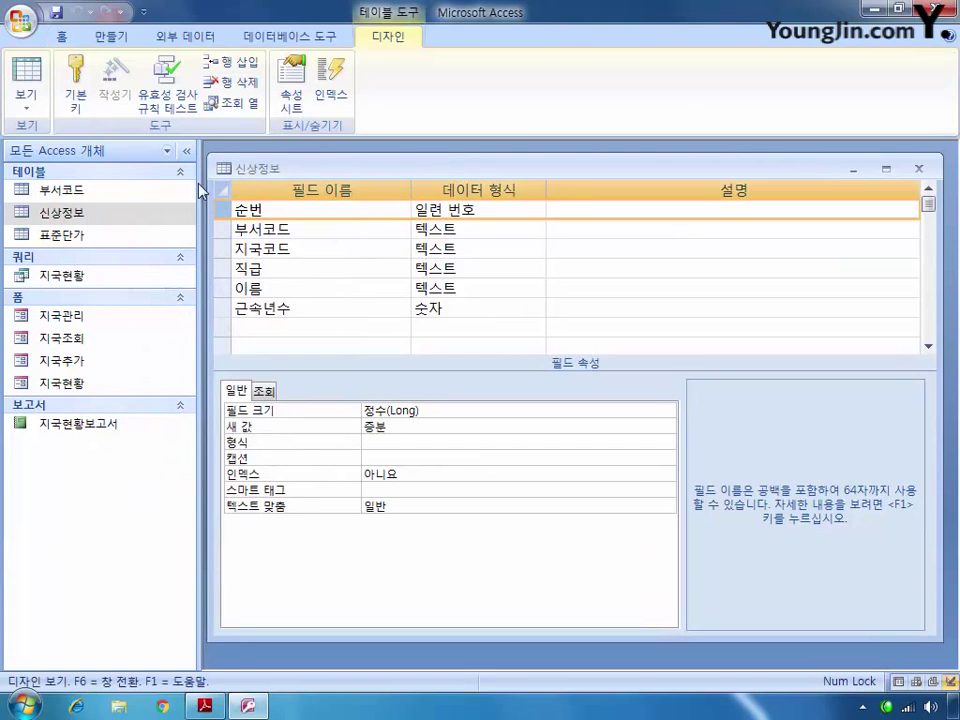
pyautogui.click(83, 95)
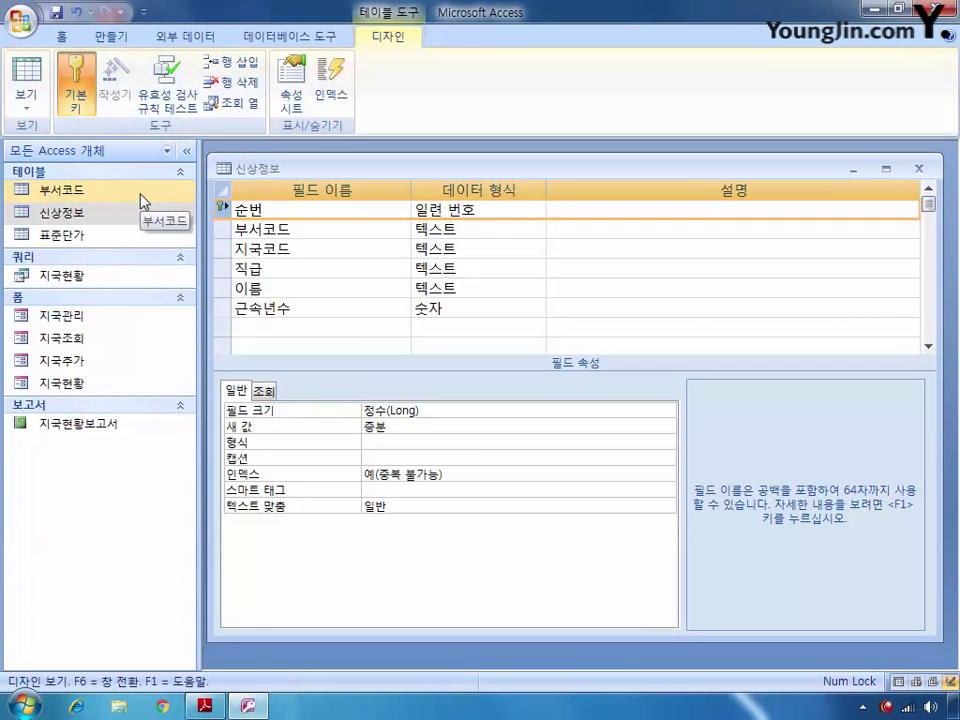
# - Set the 이름 field's 필수 property to 예 and the 근속년수 field's default value to 0
pyautogui.click(228, 288)
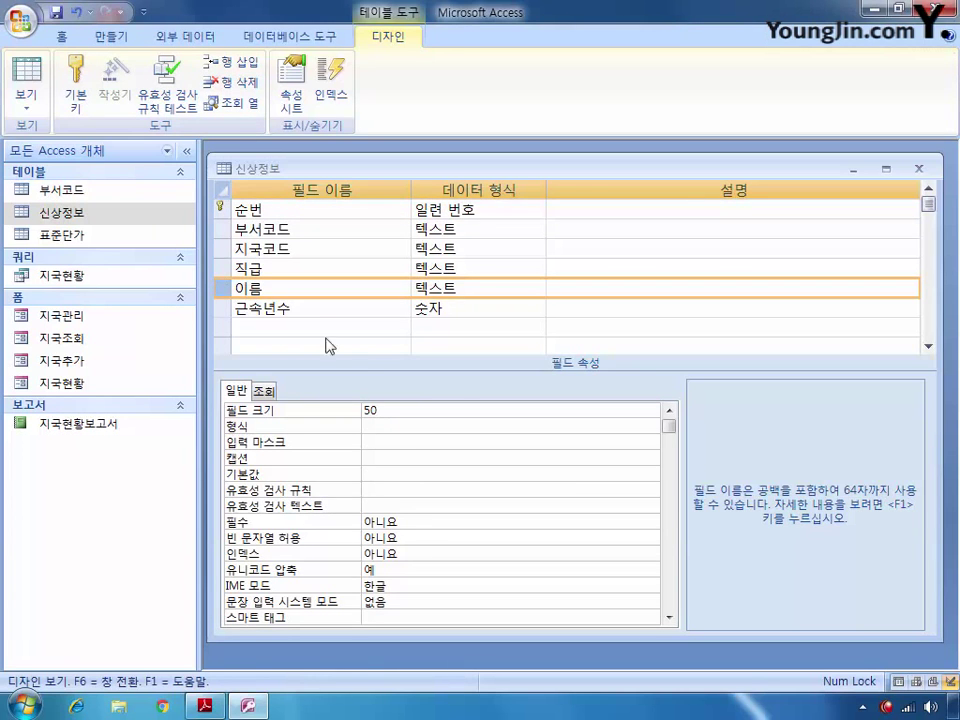
pyautogui.click(432, 521)
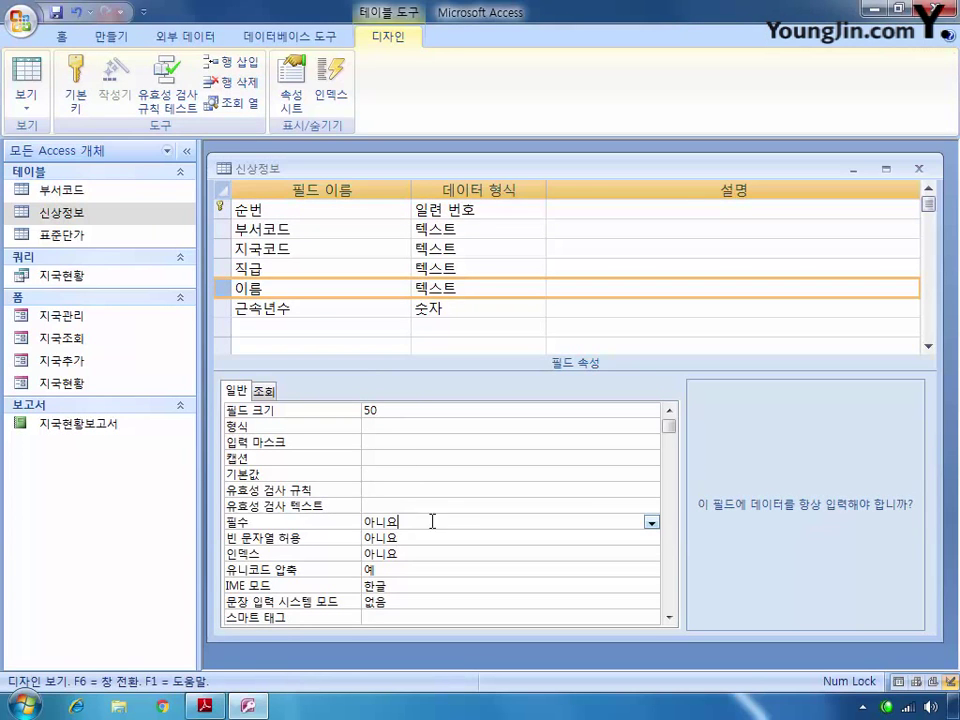
pyautogui.click(652, 523)
pyautogui.click(527, 540)
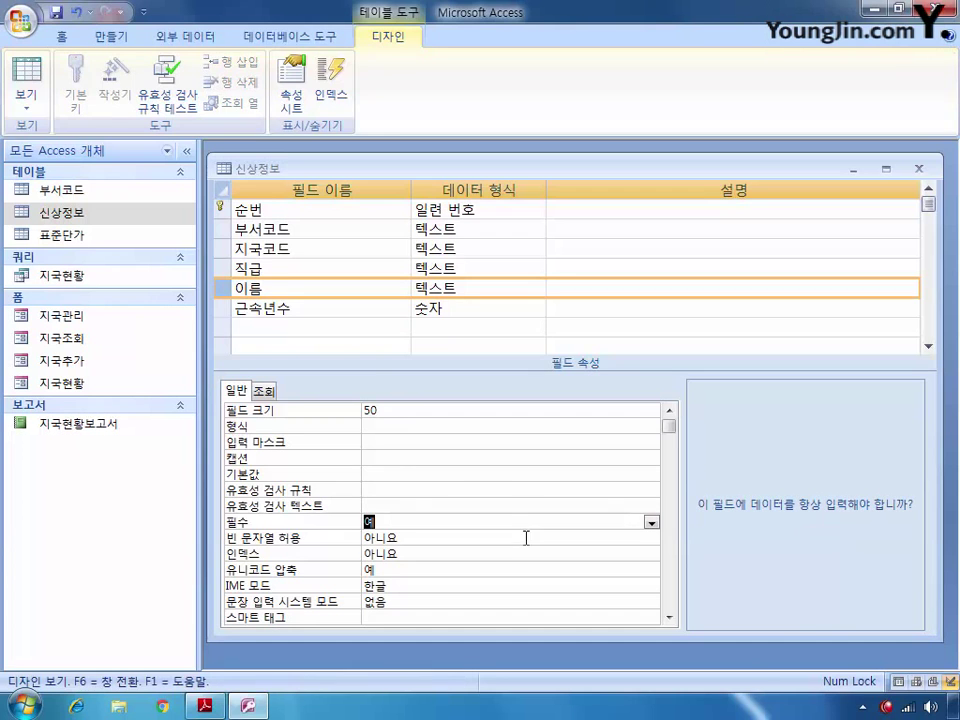
pyautogui.click(222, 310)
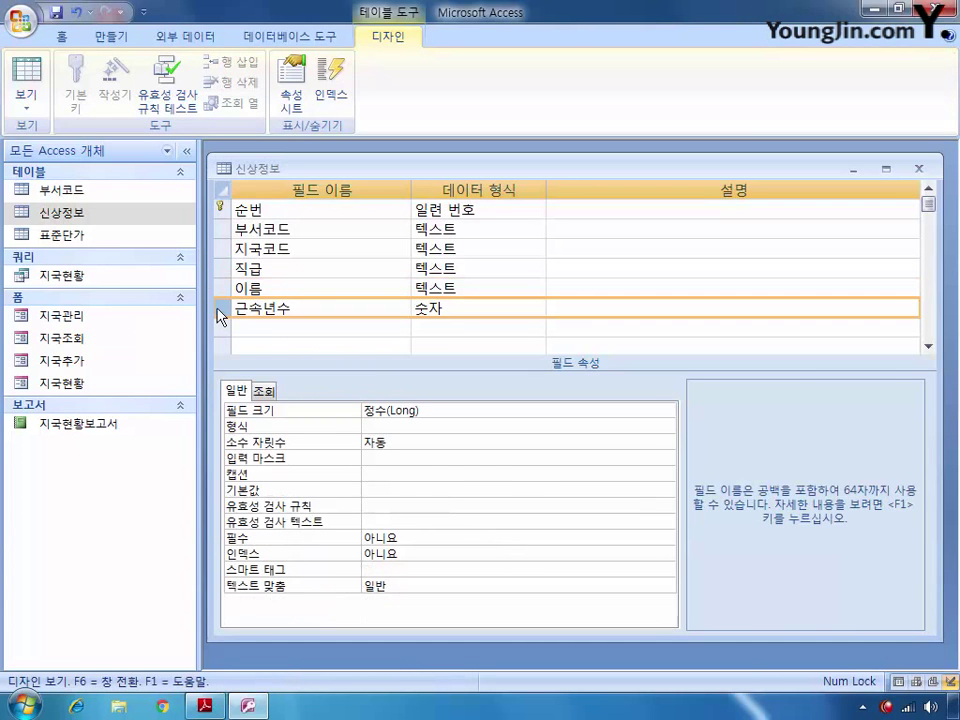
pyautogui.click(395, 489)
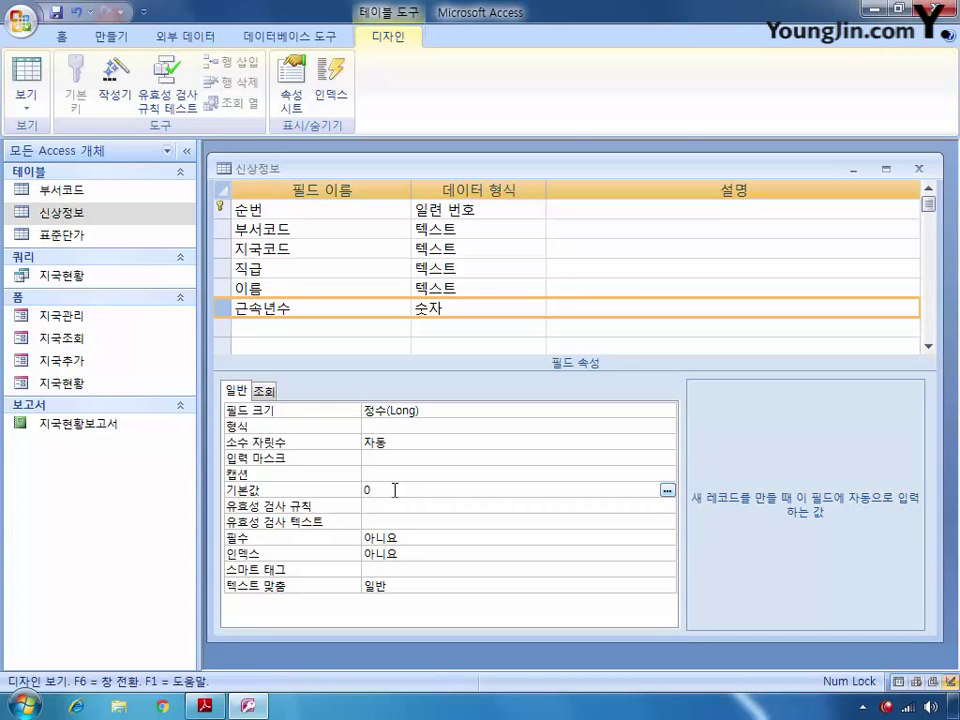
# - Set the IME mode of the 부서코드 field to 영숫자 반자
pyautogui.click(222, 229)
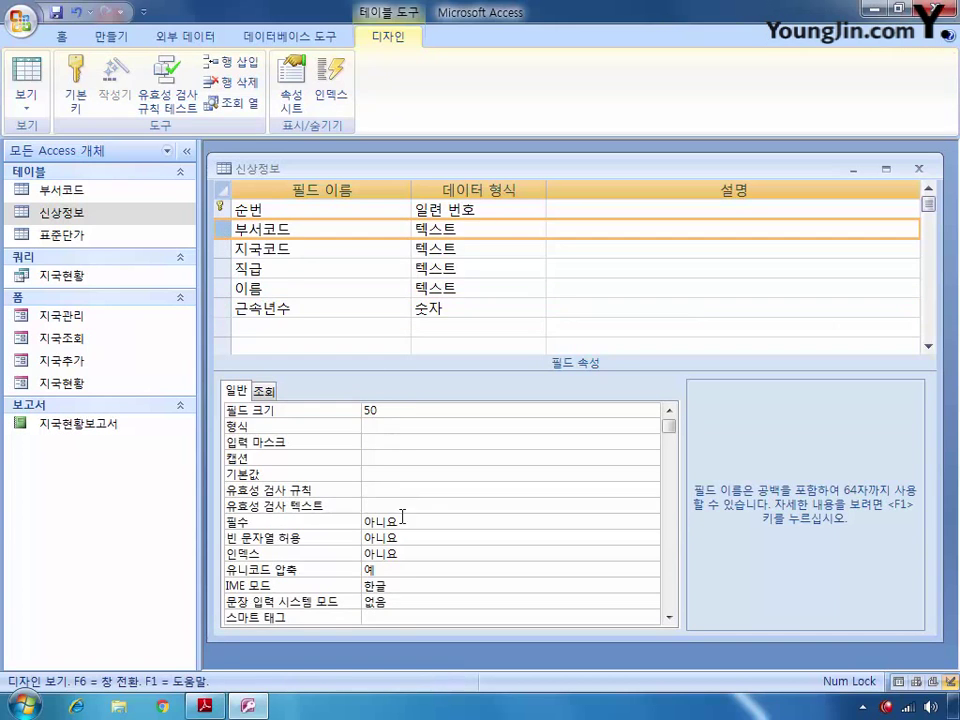
pyautogui.click(440, 586)
pyautogui.click(652, 587)
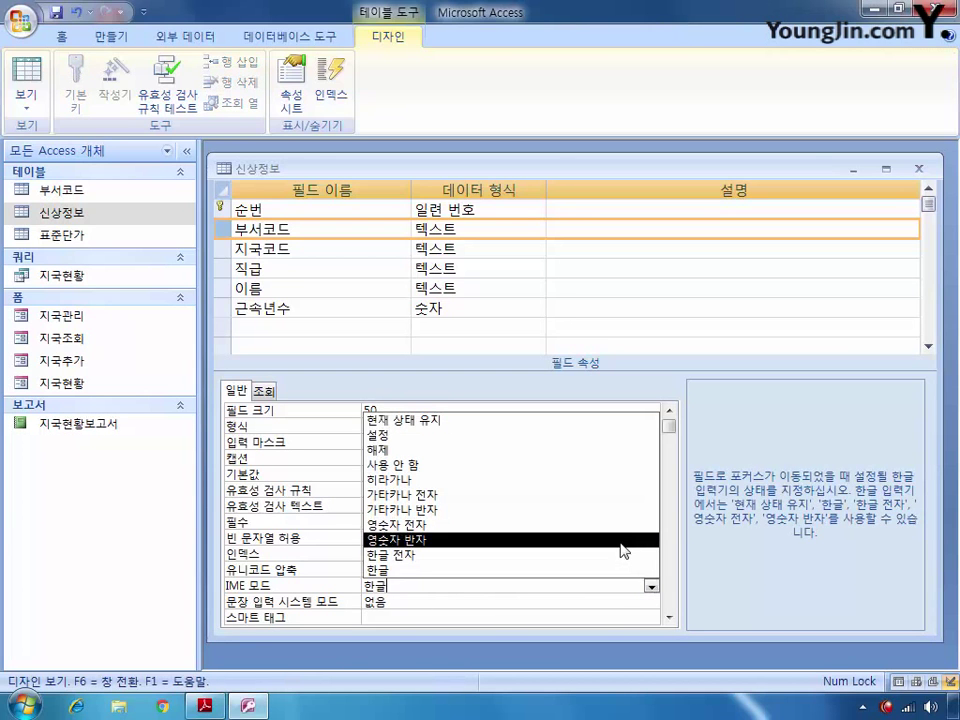
pyautogui.click(622, 540)
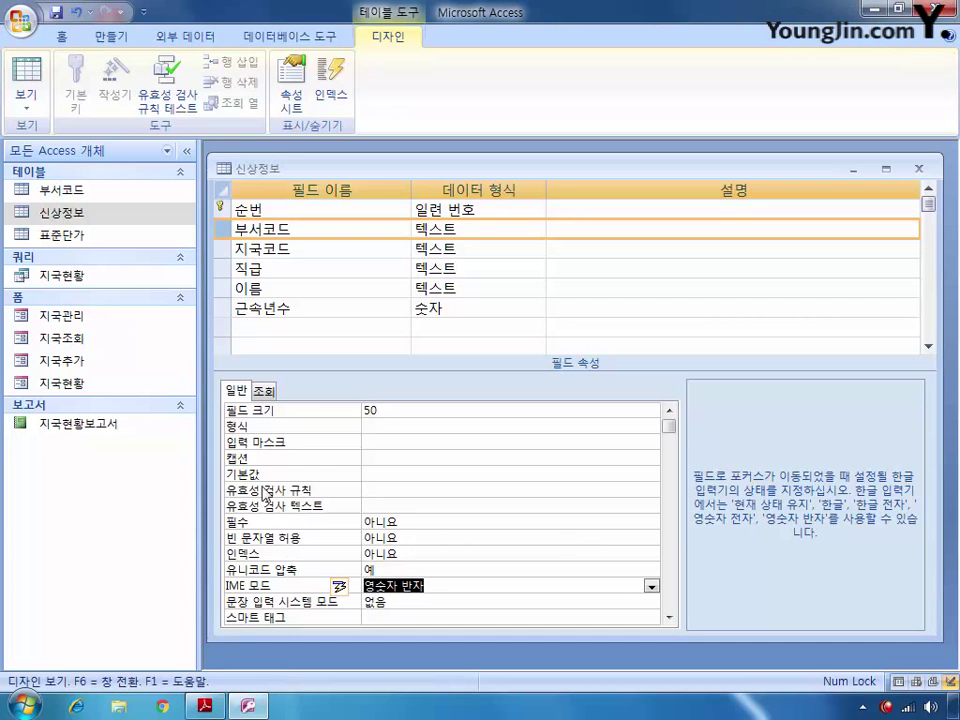
# - Set the 지국코드 field's IME mode to 영숫자 반자 and its index to 예(중복 가능)
pyautogui.click(225, 252)
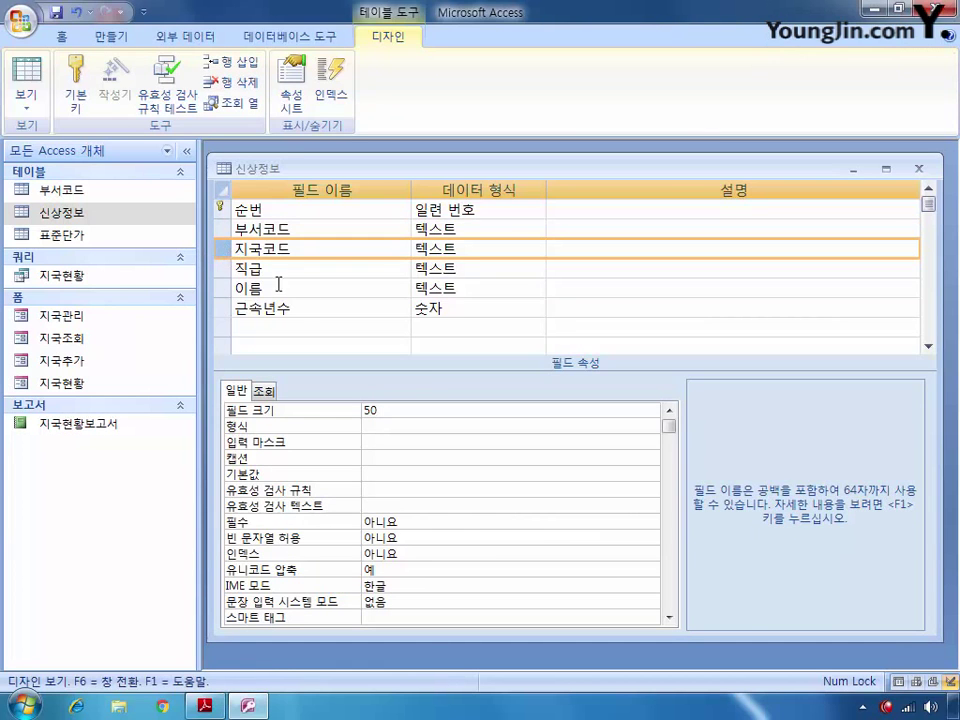
pyautogui.click(510, 585)
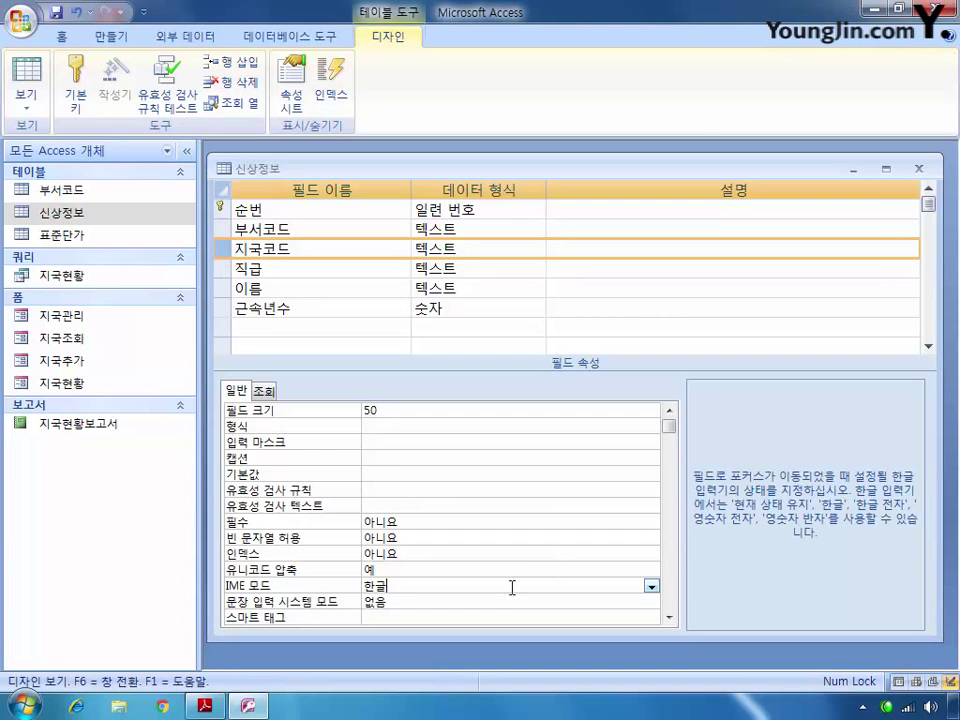
pyautogui.click(650, 587)
pyautogui.click(604, 540)
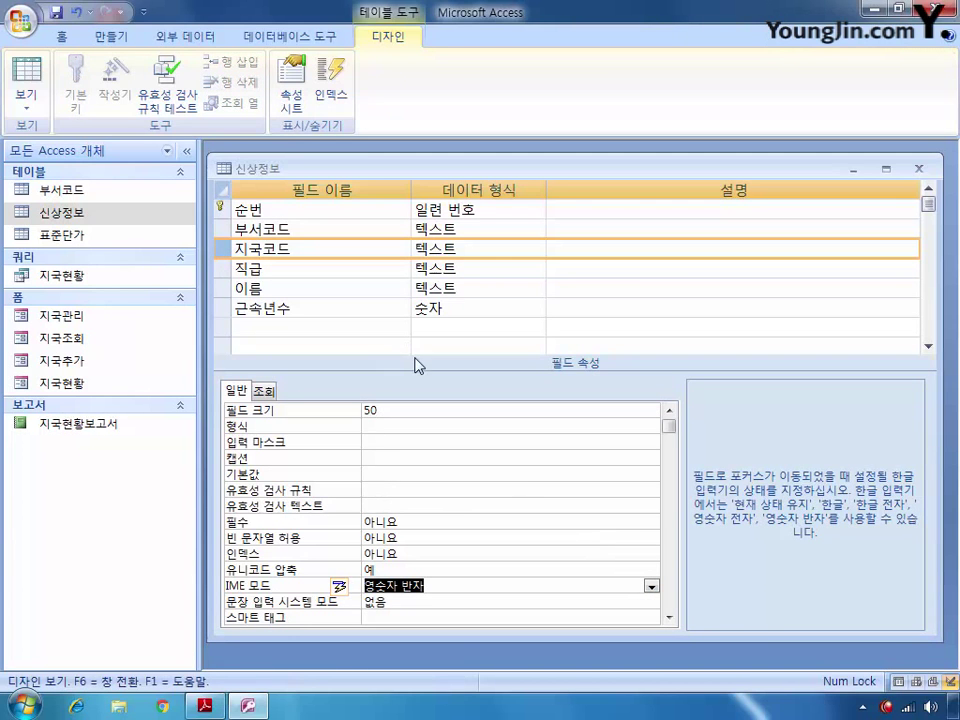
pyautogui.click(439, 553)
pyautogui.click(651, 554)
pyautogui.click(604, 583)
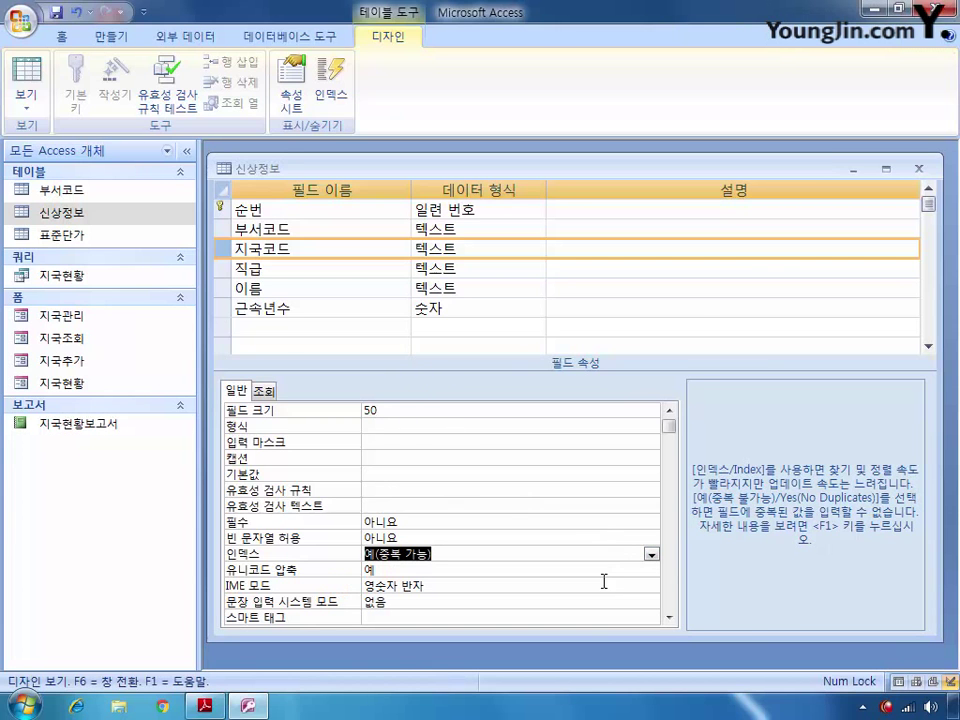
# - Close the 신상정보 table design, saving the changes and testing the existing data against the new rules
pyautogui.hotkey('ctrl', 'w')
pyautogui.click(386, 396)
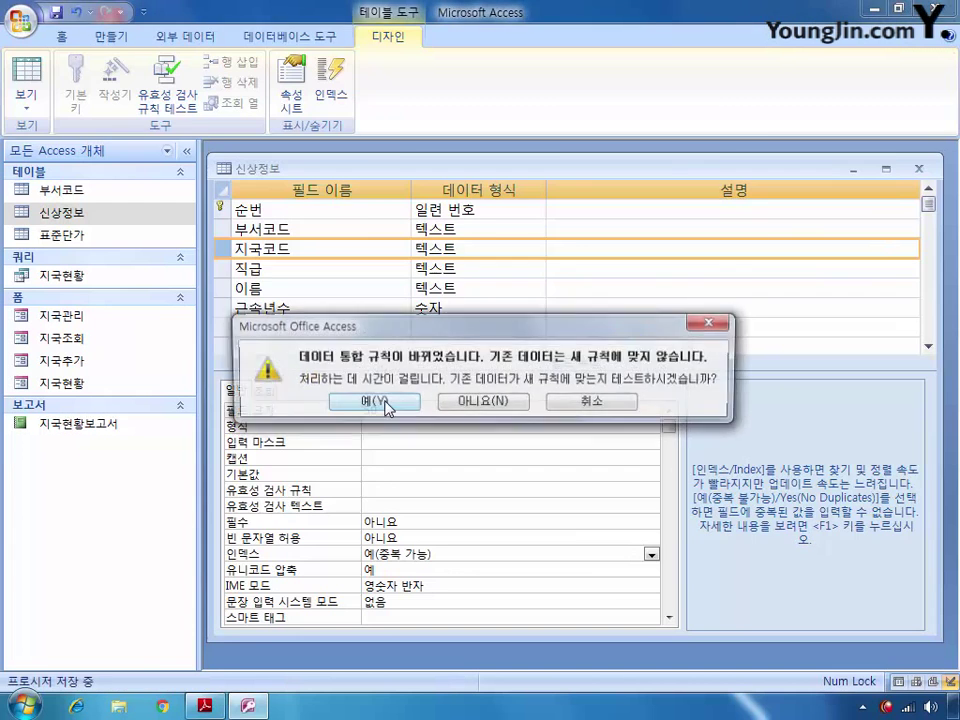
pyautogui.click(388, 405)
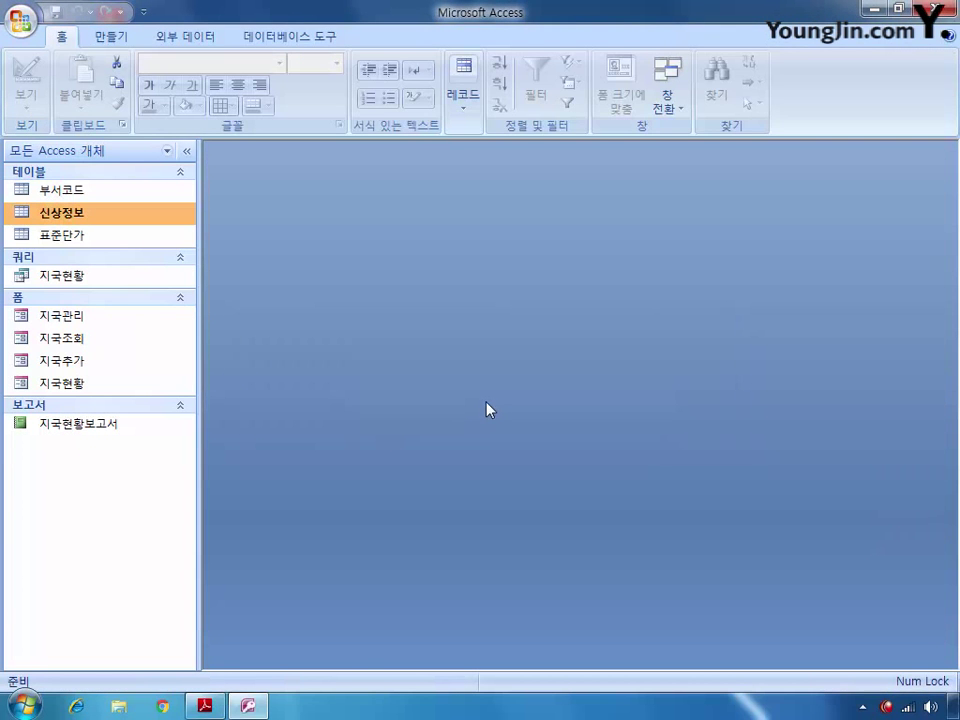
# - Reopen the 신상정보 table in design view and set the 부서코드 field's lookup display control to 콤보 상자
pyautogui.rightClick(72, 213)
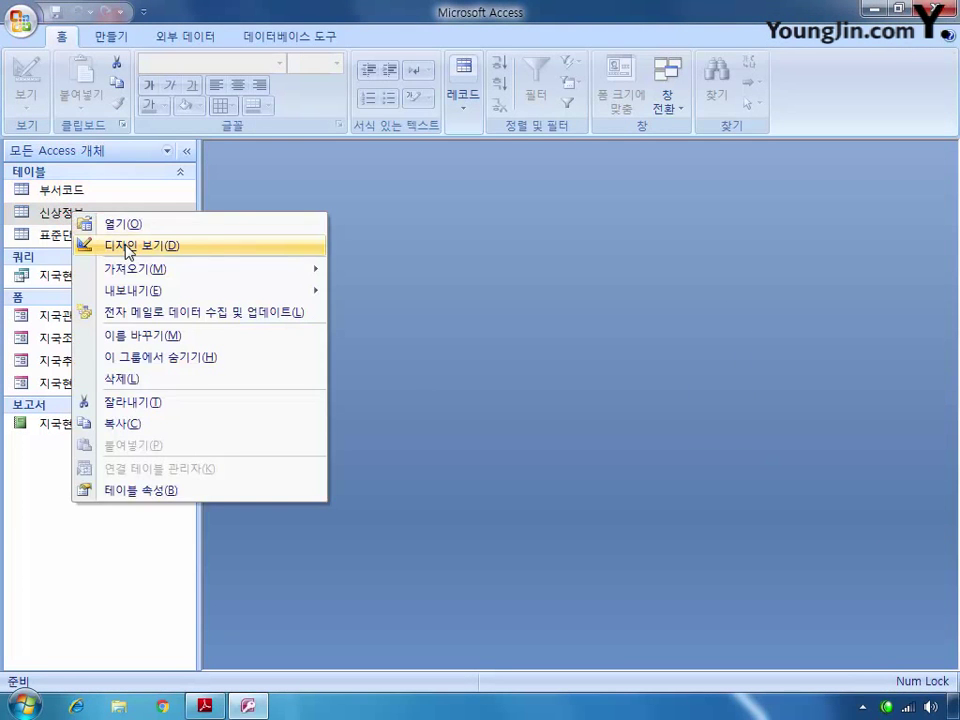
pyautogui.click(110, 244)
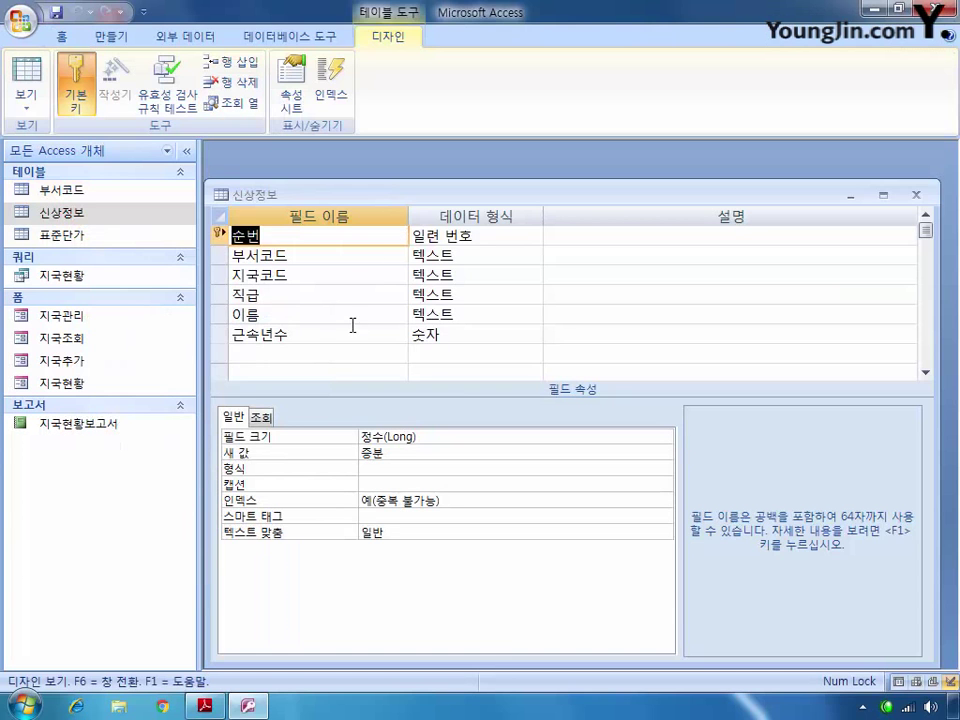
pyautogui.click(220, 255)
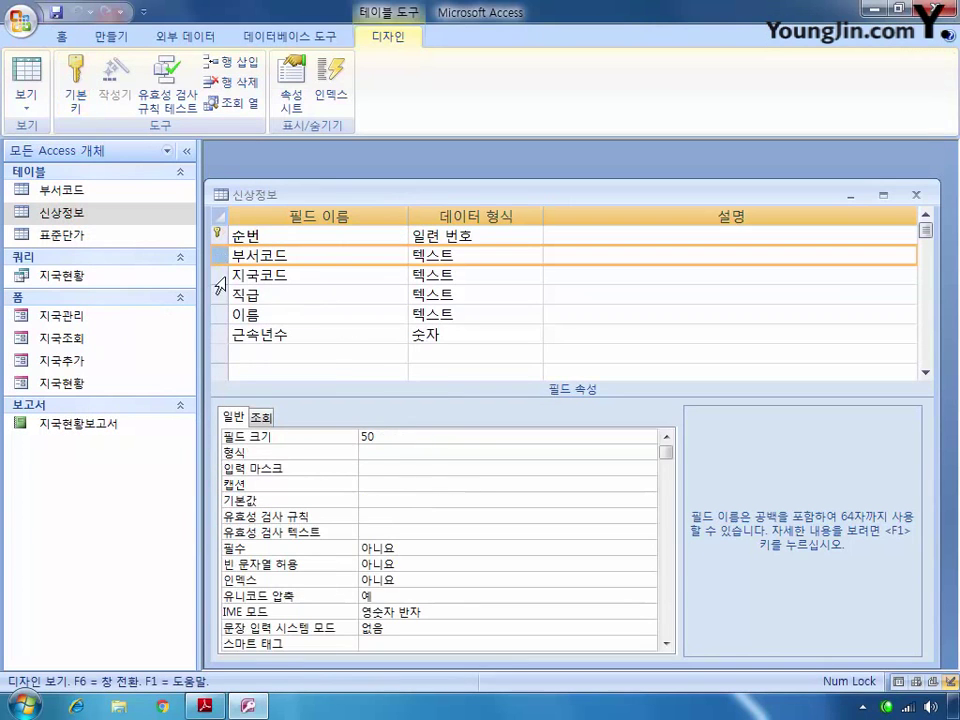
pyautogui.click(265, 418)
pyautogui.click(435, 438)
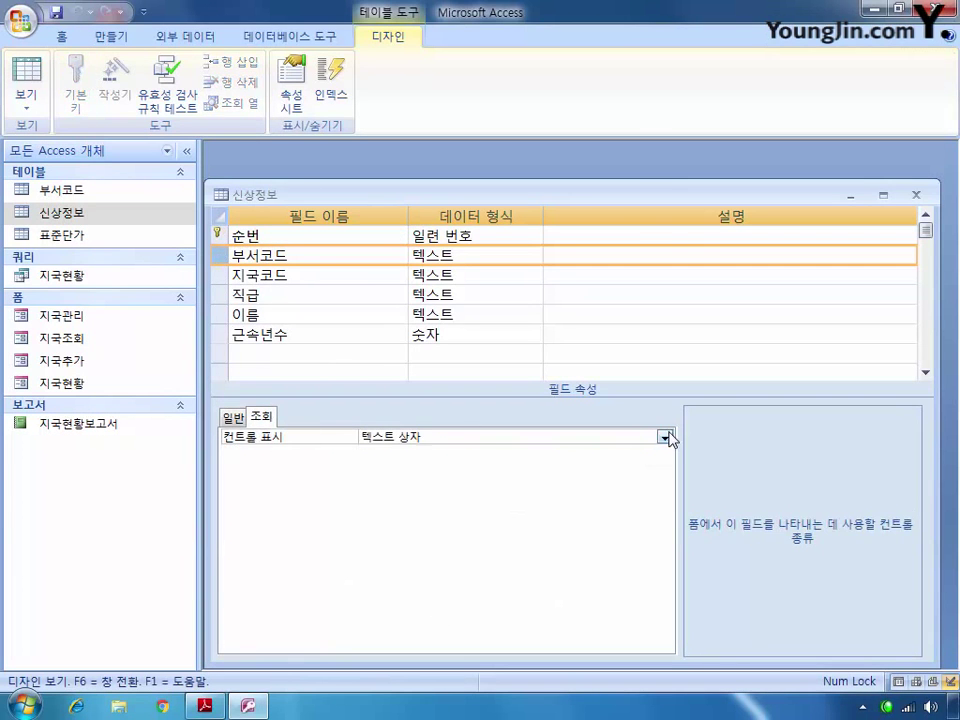
pyautogui.click(665, 437)
pyautogui.click(561, 482)
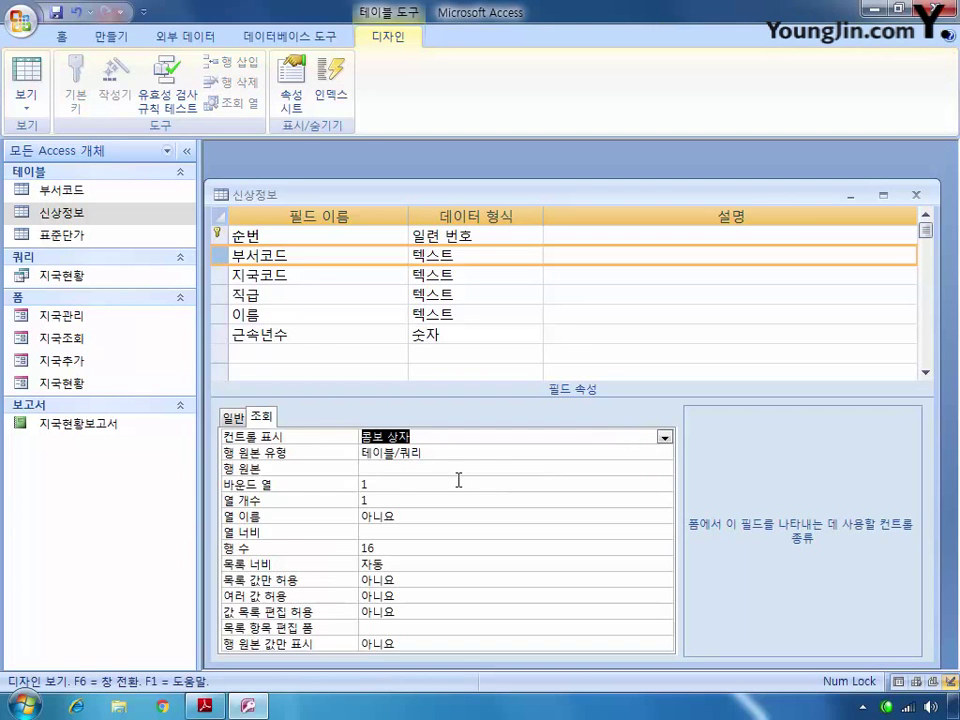
# - Build the combo box's row source as a query on the 부서코드 table with the 부서코드 and 부서명 fields, saving the query statement
pyautogui.click(394, 469)
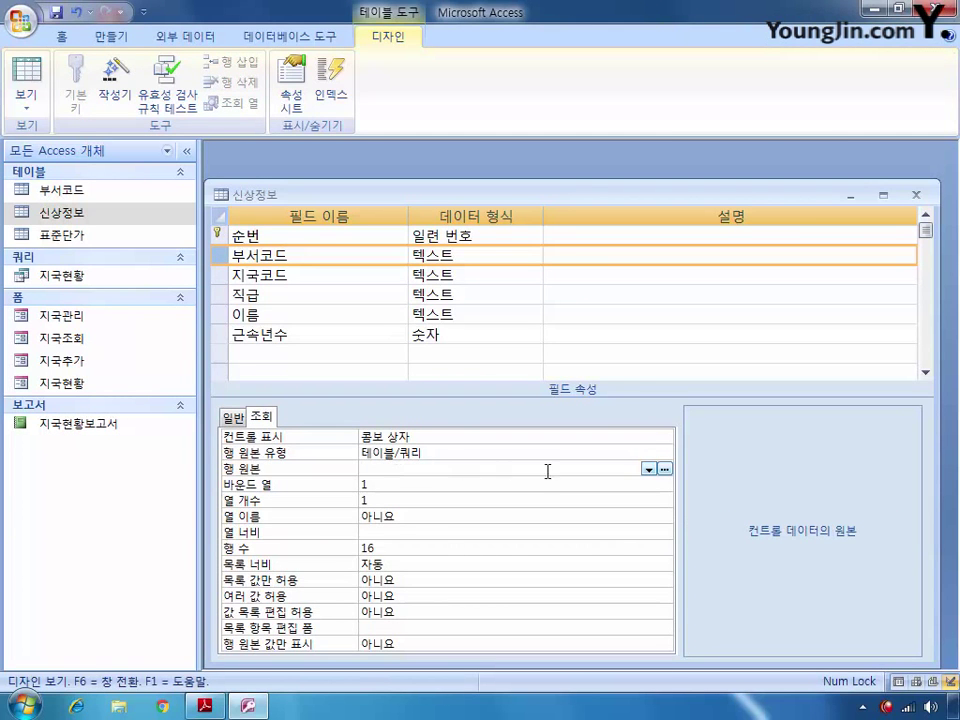
pyautogui.click(665, 470)
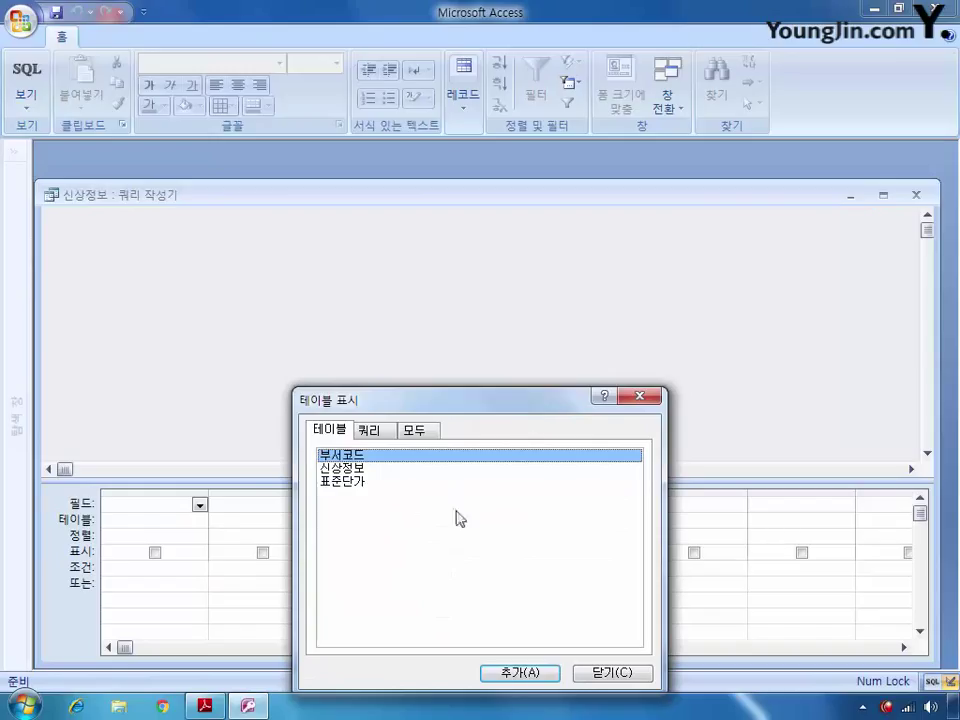
pyautogui.click(520, 673)
pyautogui.click(612, 673)
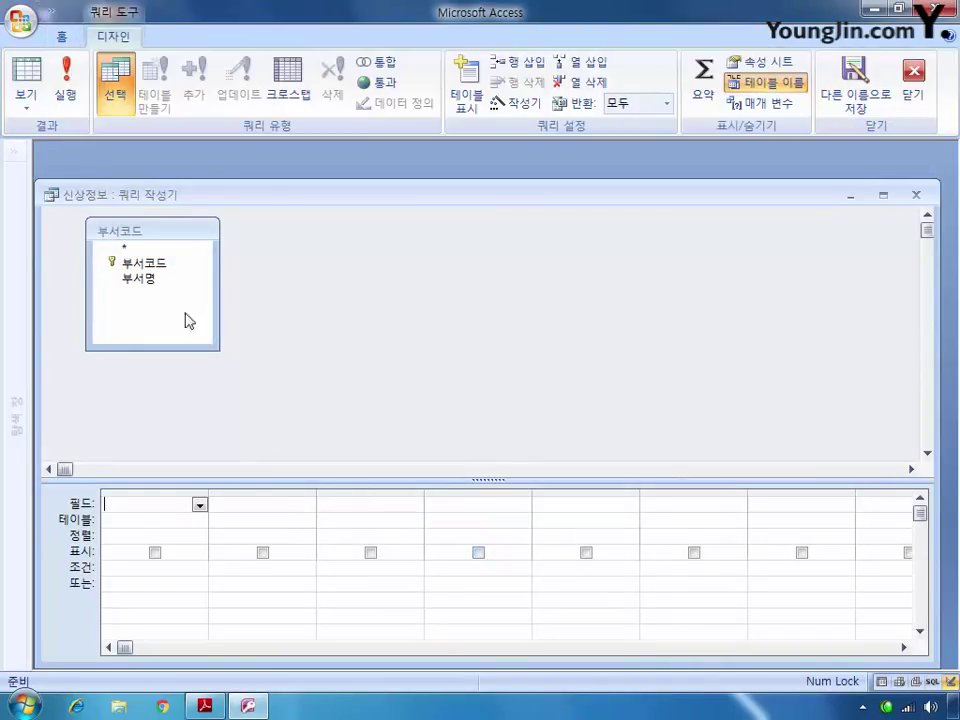
pyautogui.doubleClick(144, 262)
pyautogui.doubleClick(140, 278)
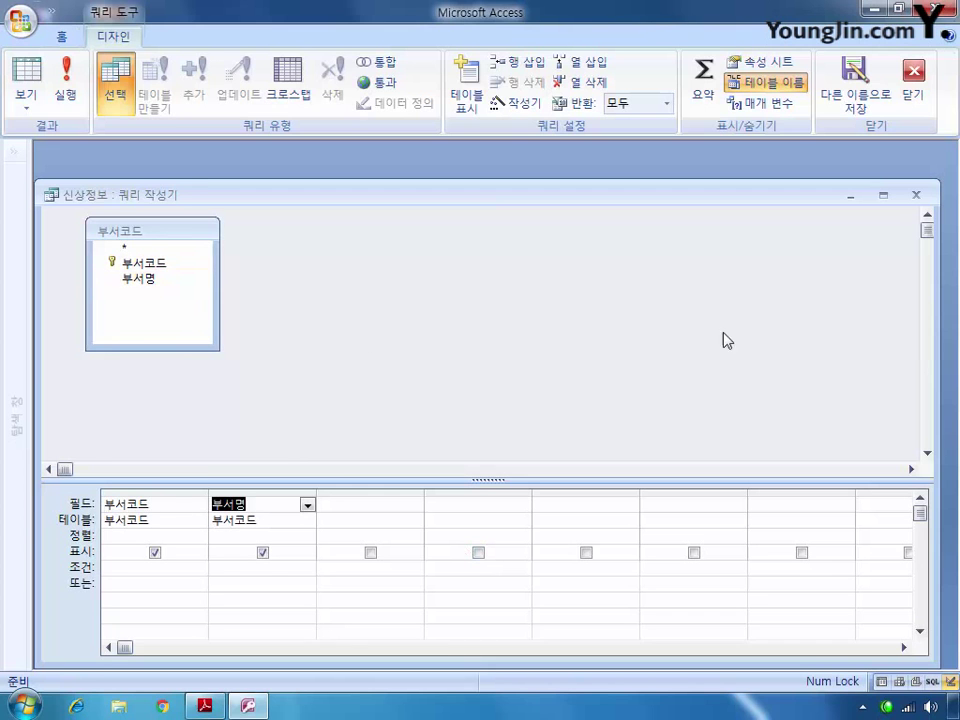
pyautogui.click(916, 194)
pyautogui.click(371, 418)
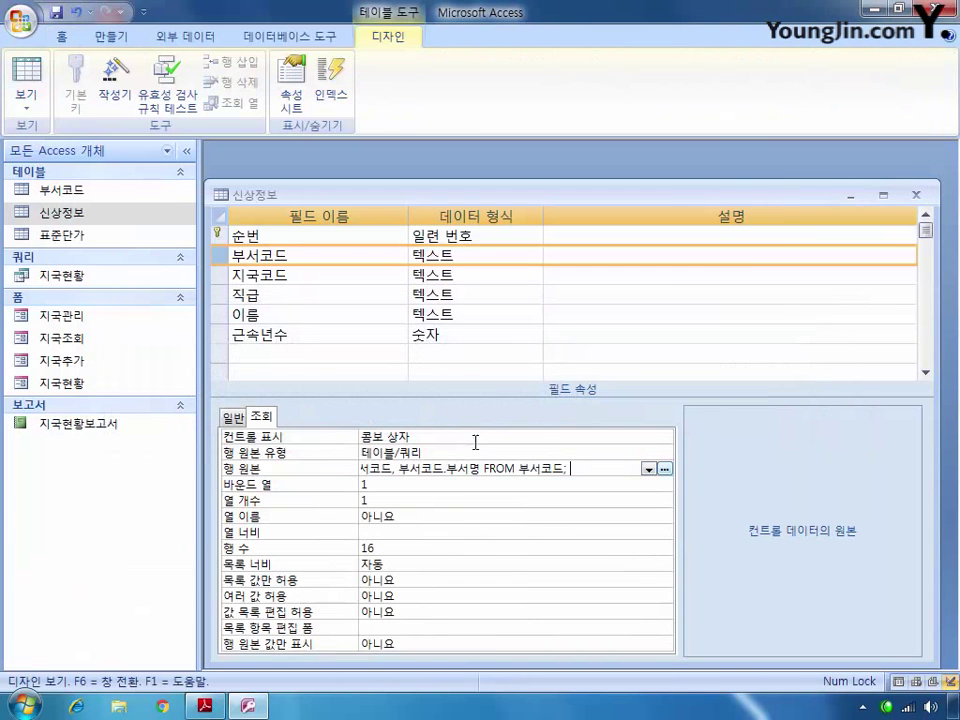
# - Set the 부서코드 lookup's column count to 2 and column widths to 1;2, and close the table with changes saved
pyautogui.click(343, 501)
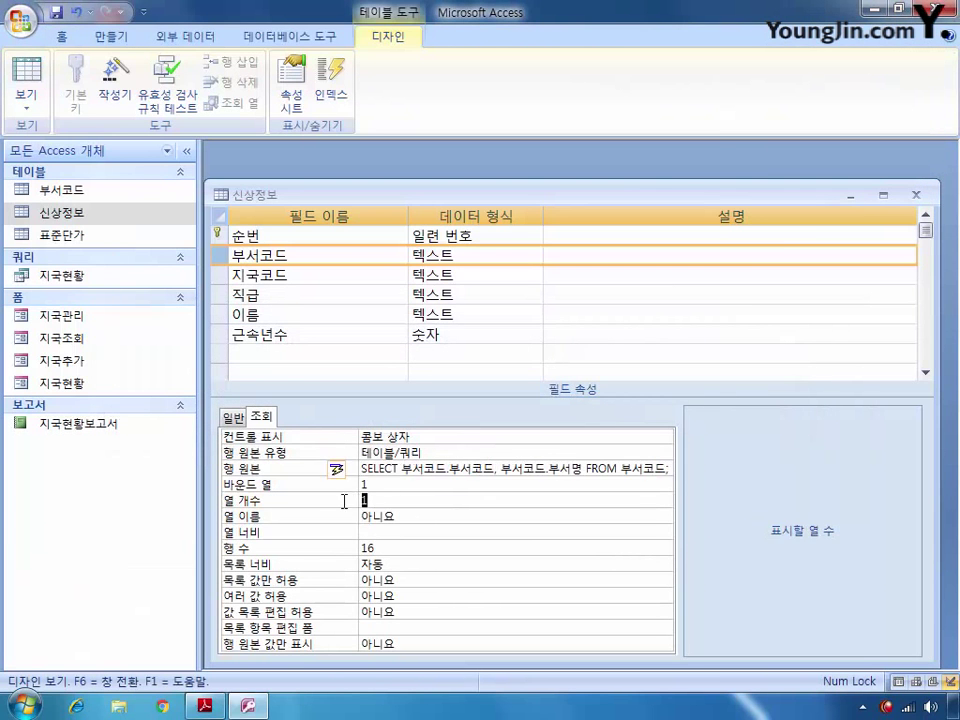
pyautogui.write('2')
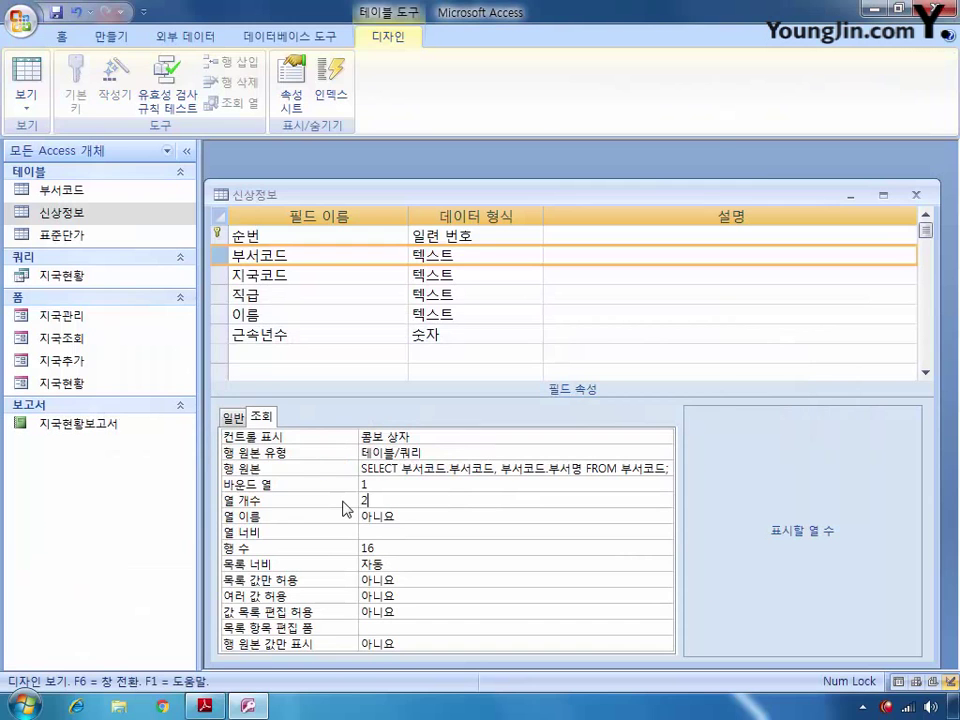
pyautogui.click(384, 533)
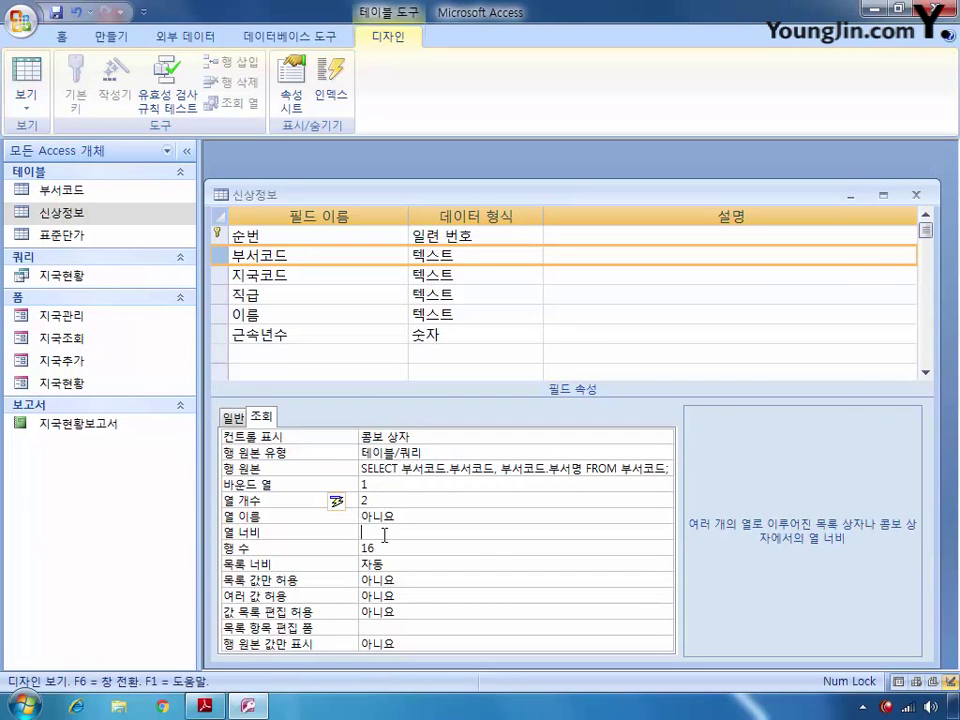
pyautogui.write('1cm')
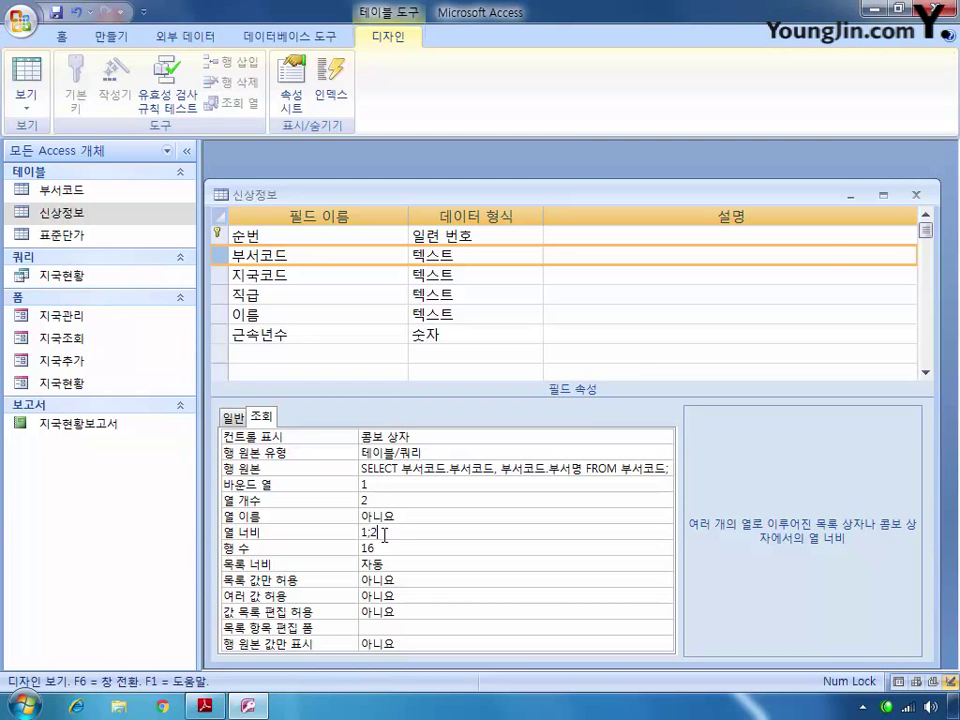
pyautogui.write(';2')
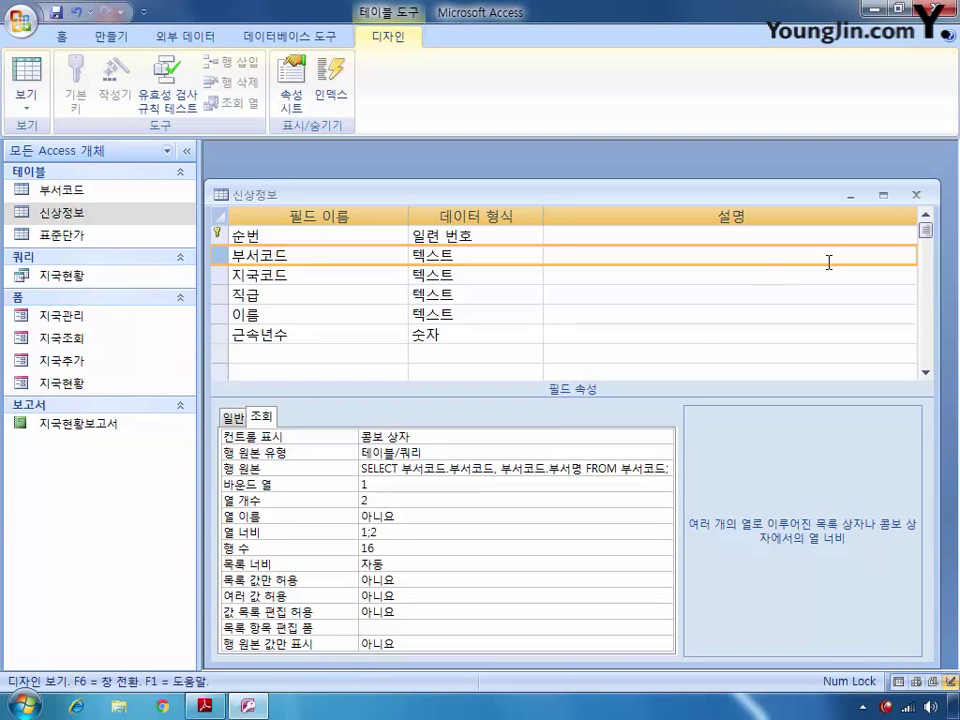
pyautogui.click(915, 195)
pyautogui.click(386, 403)
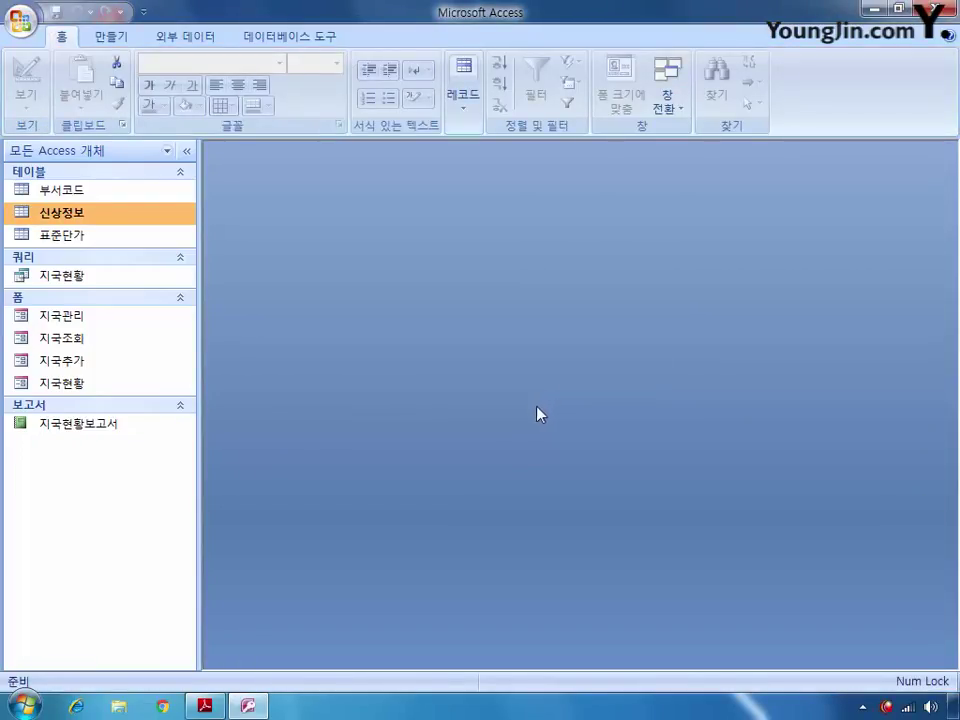
# - Open the 신상정보 table in design view and set the 지국코드 field's lookup display control to 콤보 상자
pyautogui.rightClick(92, 215)
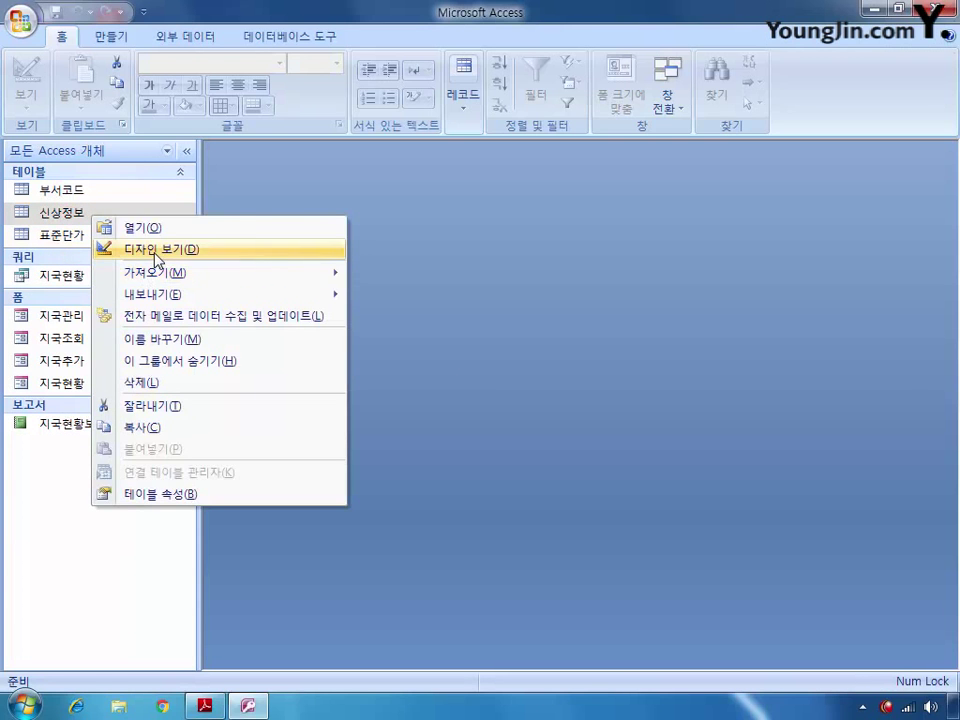
pyautogui.click(155, 250)
pyautogui.click(222, 275)
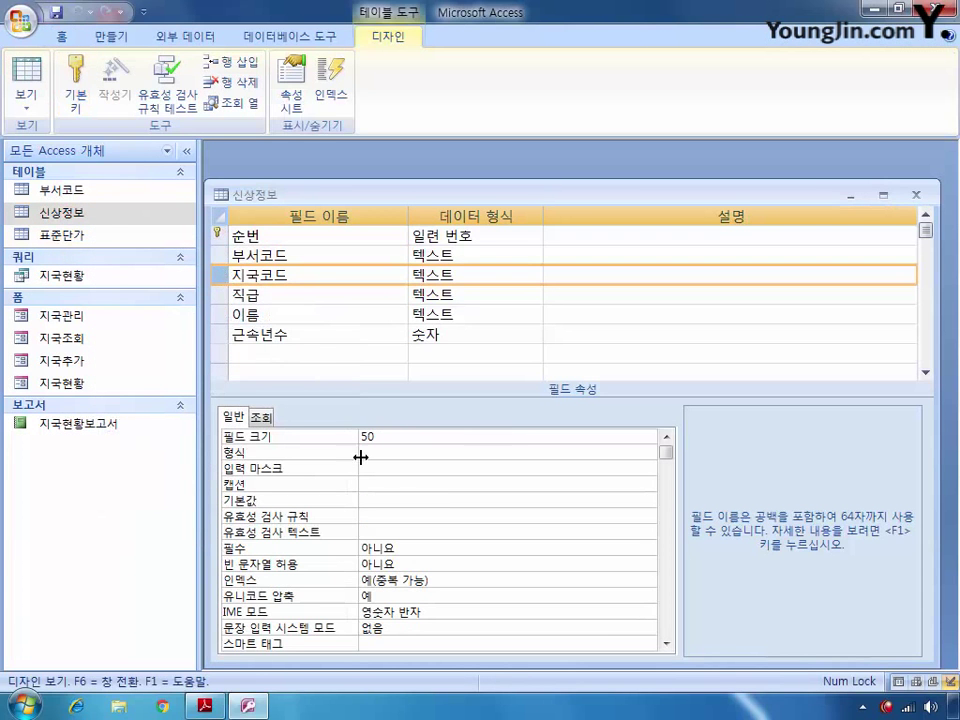
pyautogui.click(266, 417)
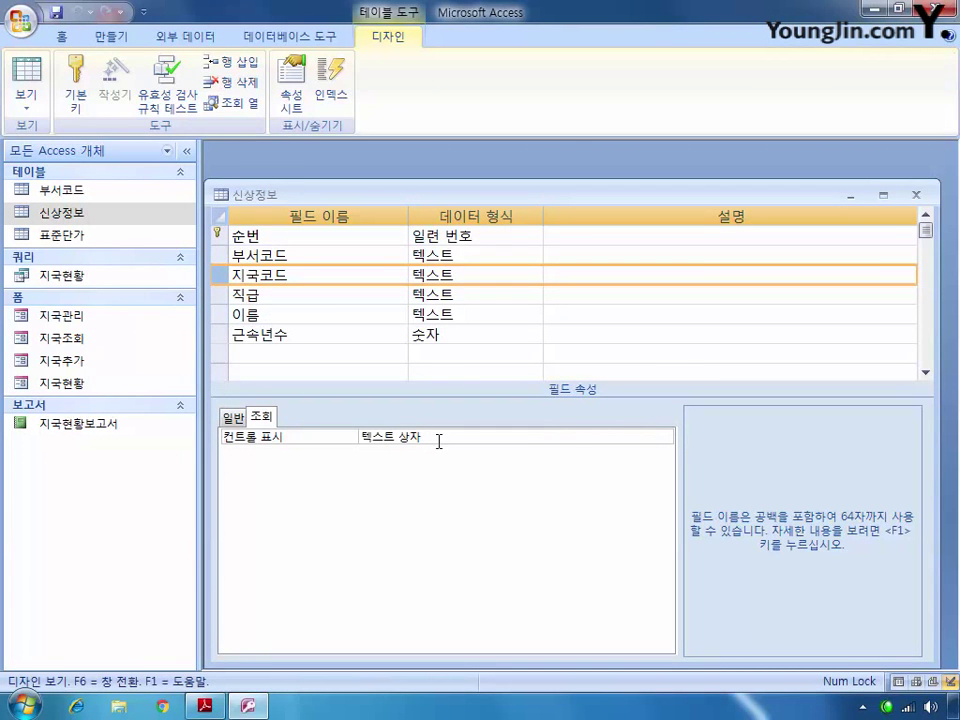
pyautogui.click(440, 438)
pyautogui.click(665, 438)
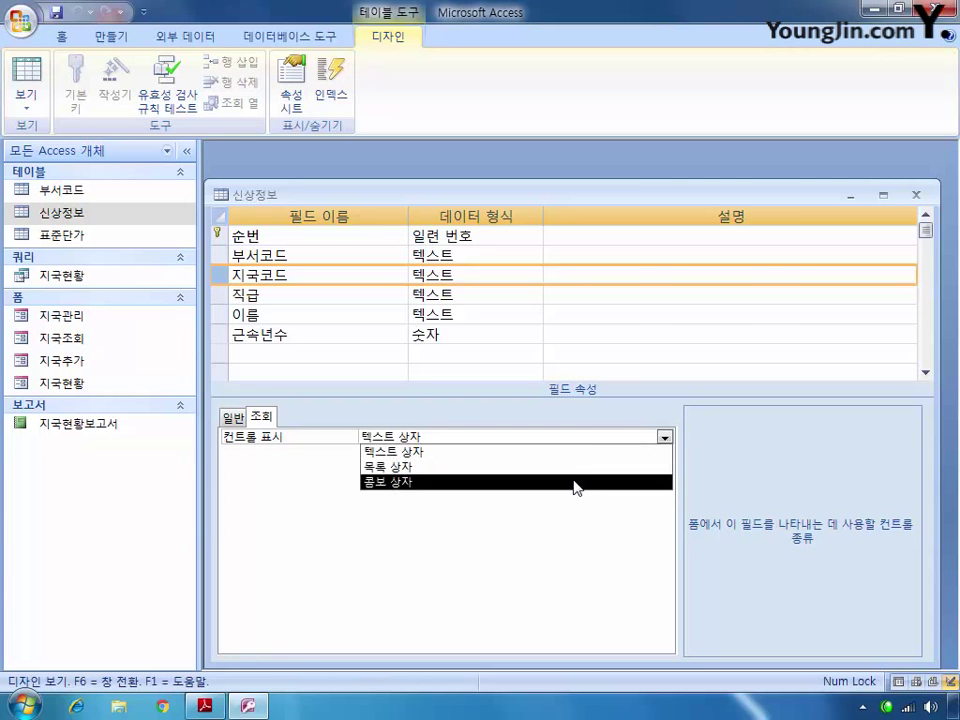
pyautogui.click(574, 484)
# - Build the 지국코드 lookup's row source as a query on the 표준단가 table with the 지국코드 and 지국위치 fields, saving the query statement
pyautogui.click(446, 468)
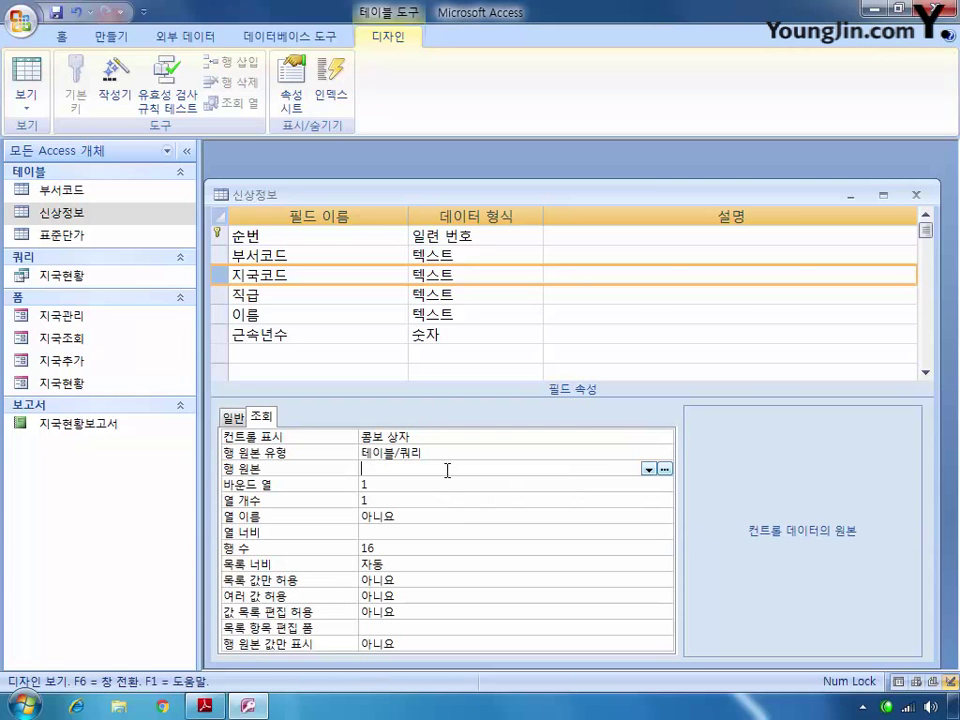
pyautogui.click(665, 469)
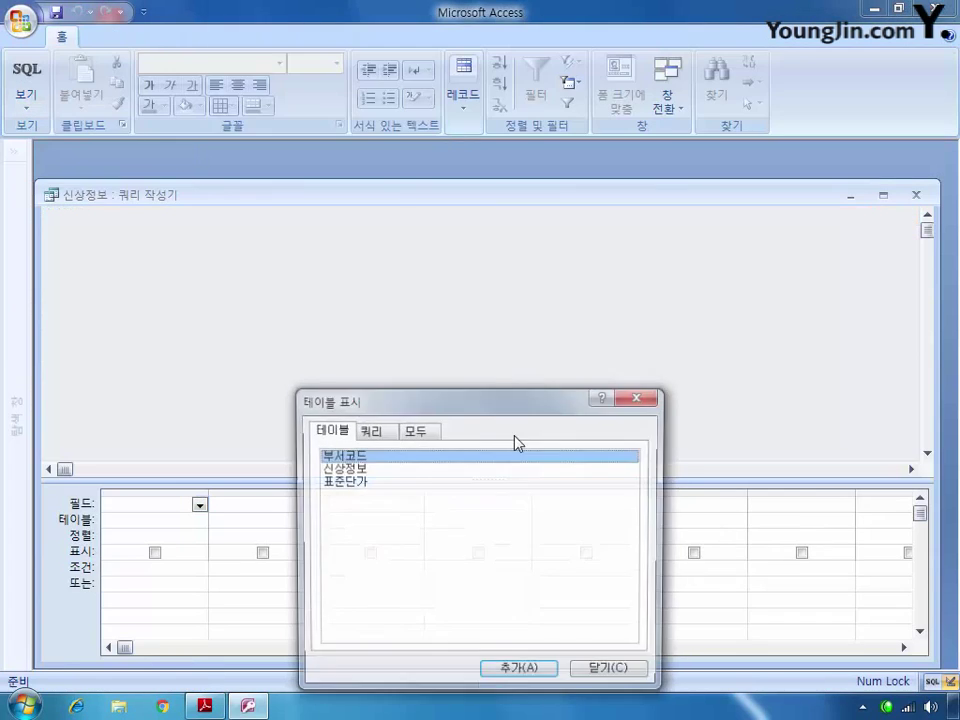
pyautogui.click(364, 481)
pyautogui.click(617, 674)
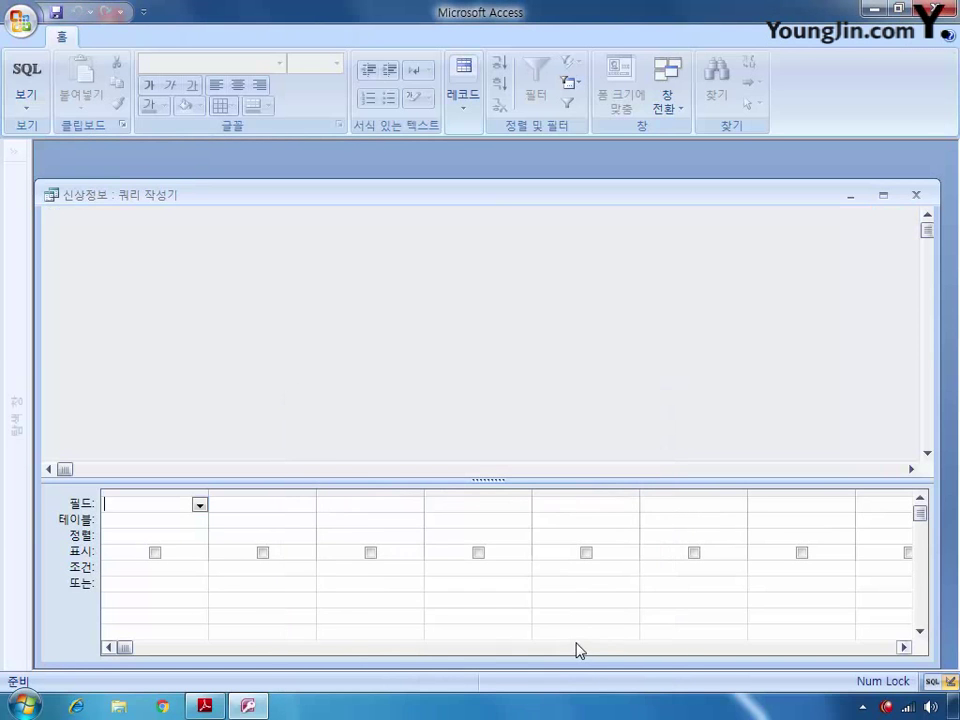
pyautogui.rightClick(319, 309)
pyautogui.click(389, 406)
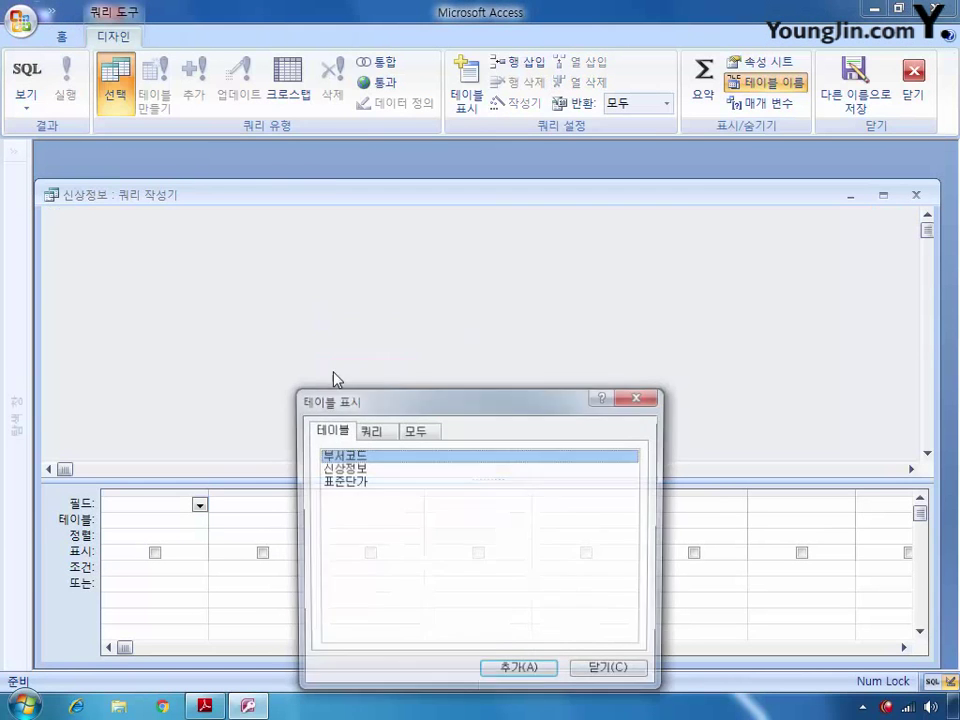
pyautogui.doubleClick(352, 482)
pyautogui.click(612, 673)
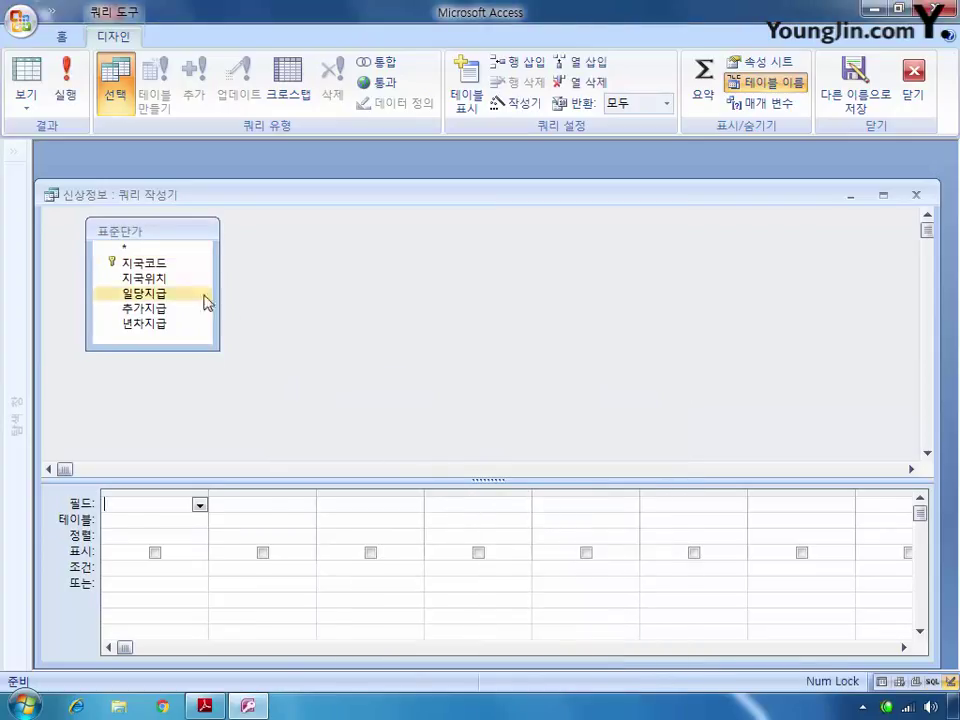
pyautogui.doubleClick(140, 262)
pyautogui.doubleClick(155, 279)
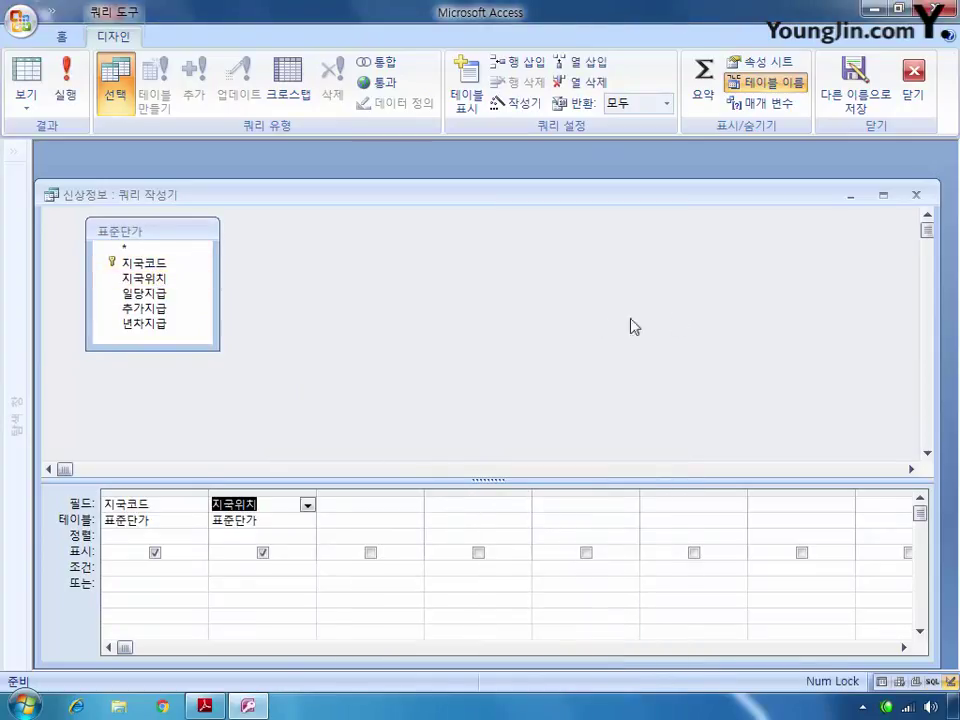
pyautogui.click(915, 195)
pyautogui.click(374, 416)
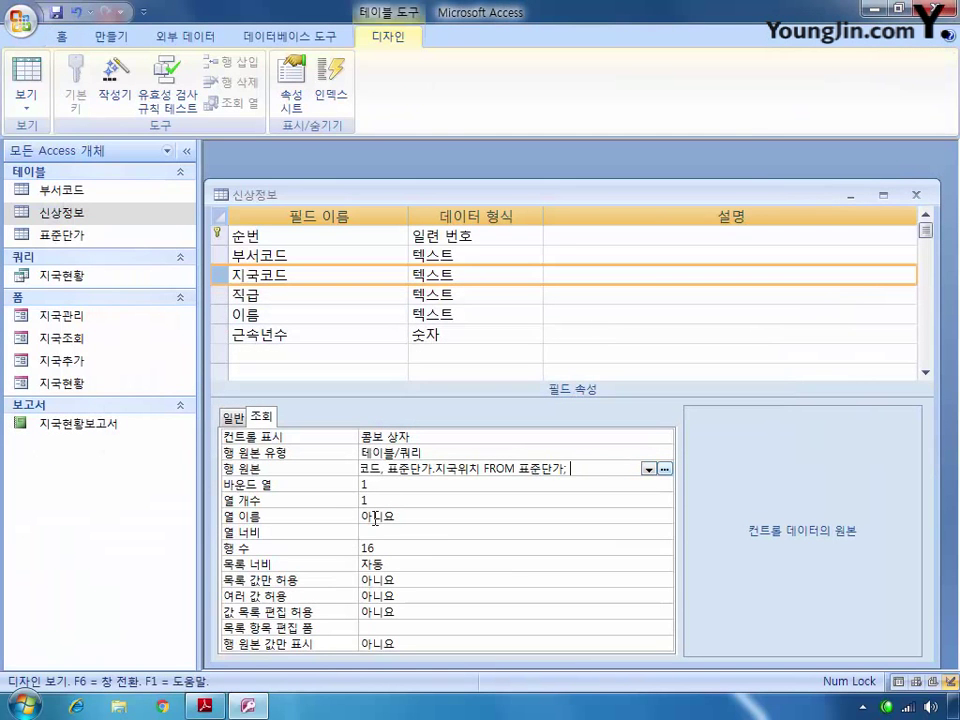
# - Set the 지국코드 lookup's column count to 2 and column widths to 1;2, and close the table with changes saved
pyautogui.click(326, 502)
pyautogui.write('2')
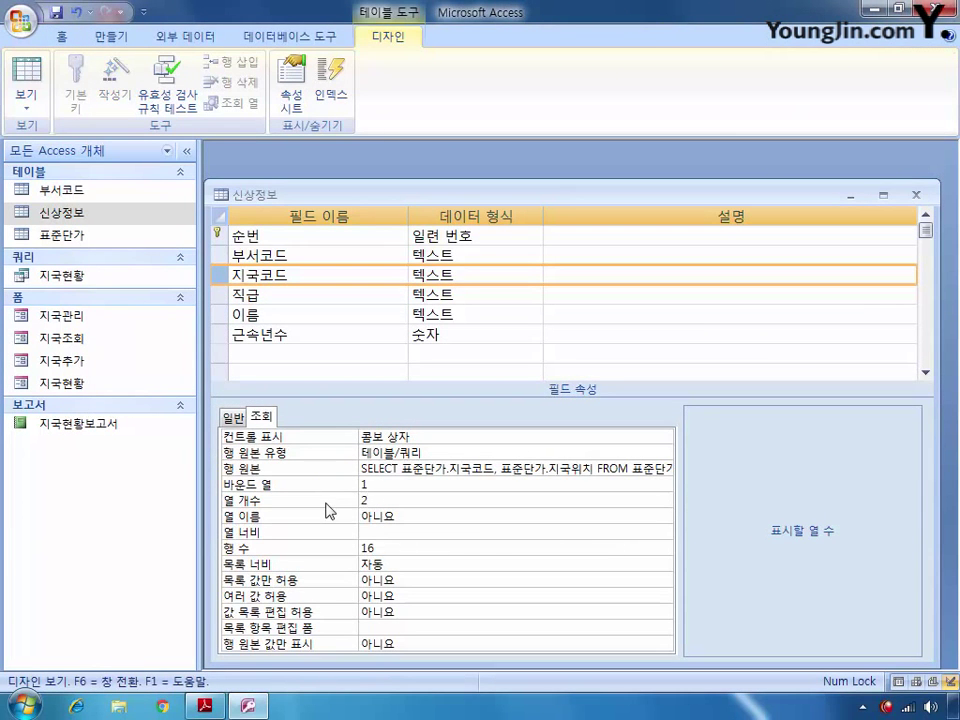
pyautogui.click(390, 545)
pyautogui.click(386, 538)
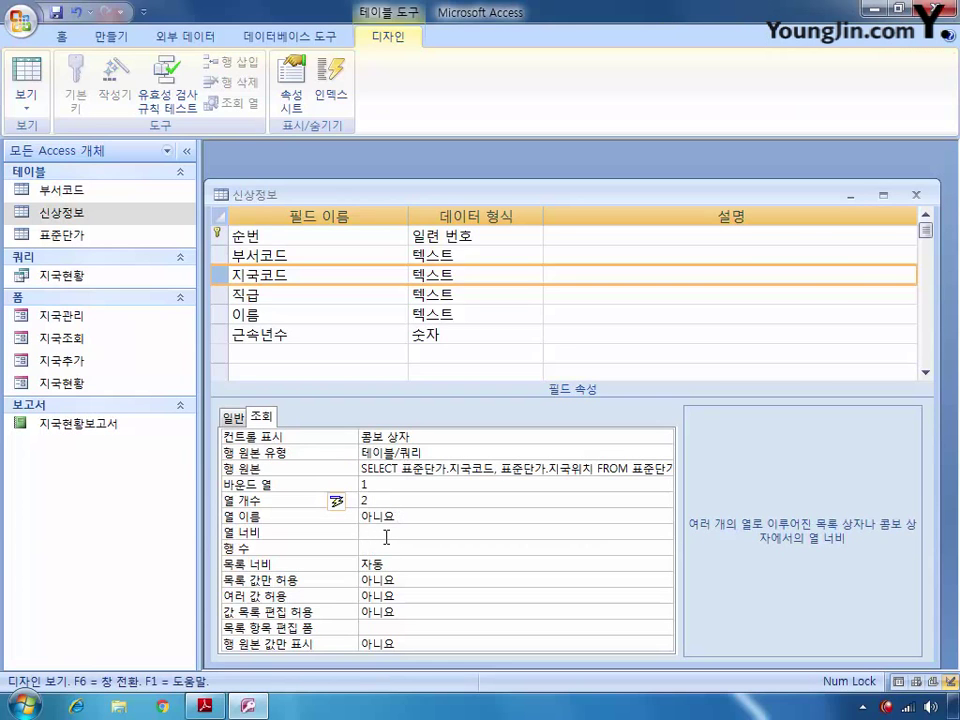
pyautogui.write('1;2')
pyautogui.click(915, 195)
pyautogui.click(376, 403)
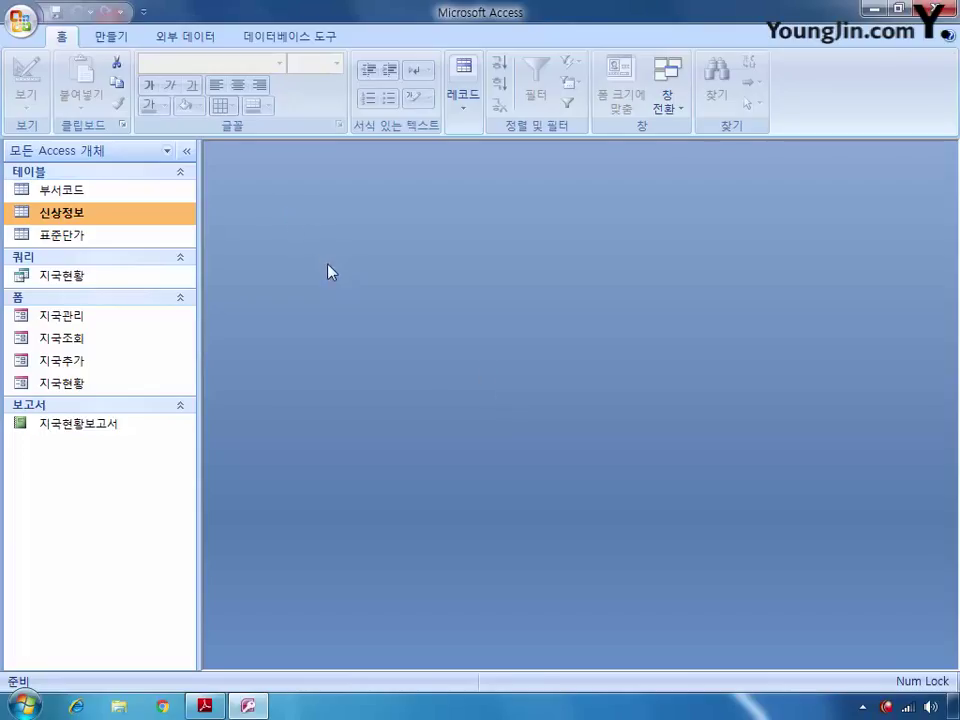
# - Open the database relationships layout and add the 부서코드, 표준단가 and 신상정보 tables to it
pyautogui.click(277, 40)
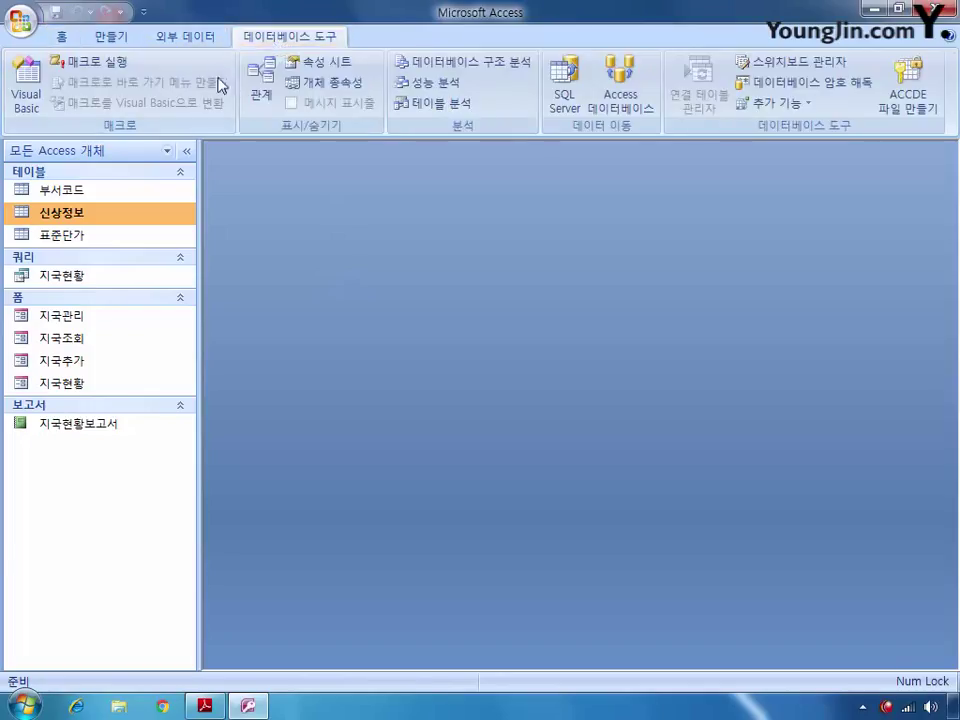
pyautogui.click(259, 95)
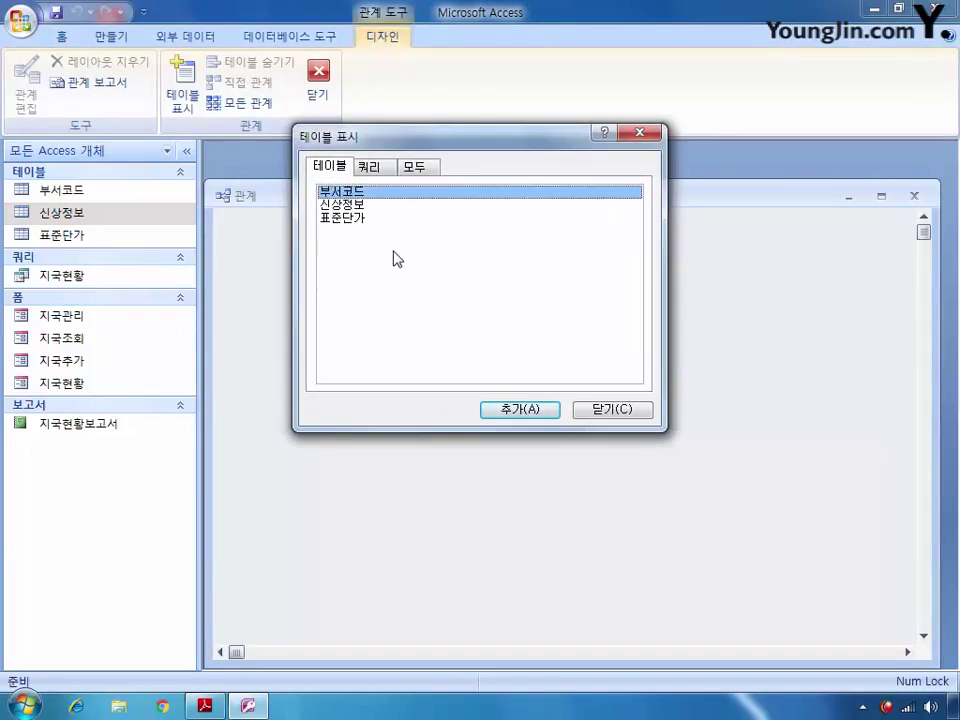
pyautogui.doubleClick(362, 193)
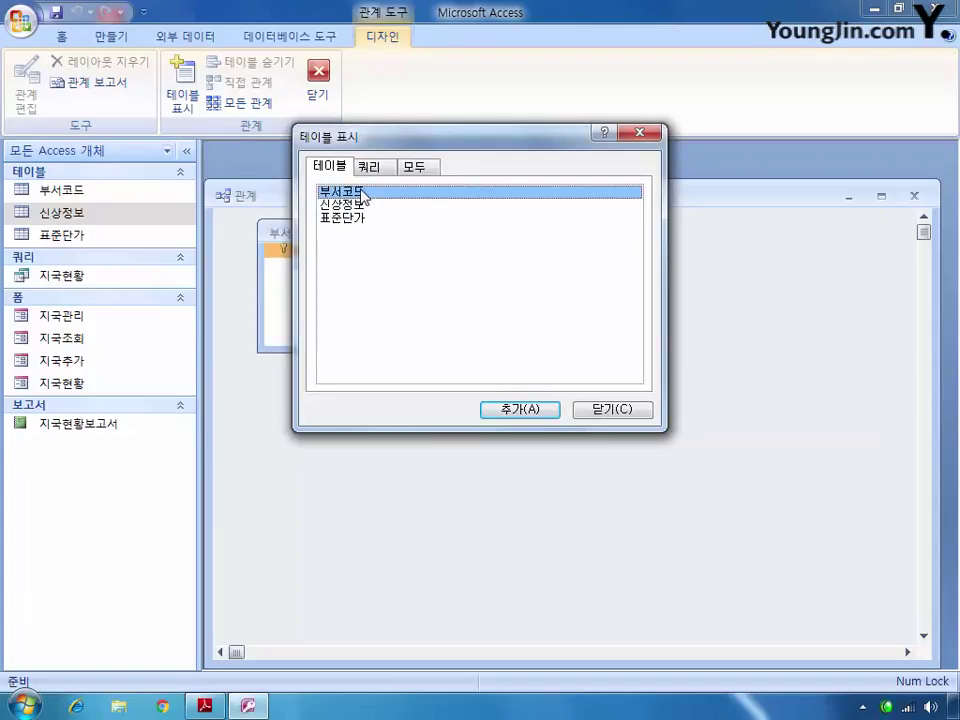
pyautogui.click(365, 219)
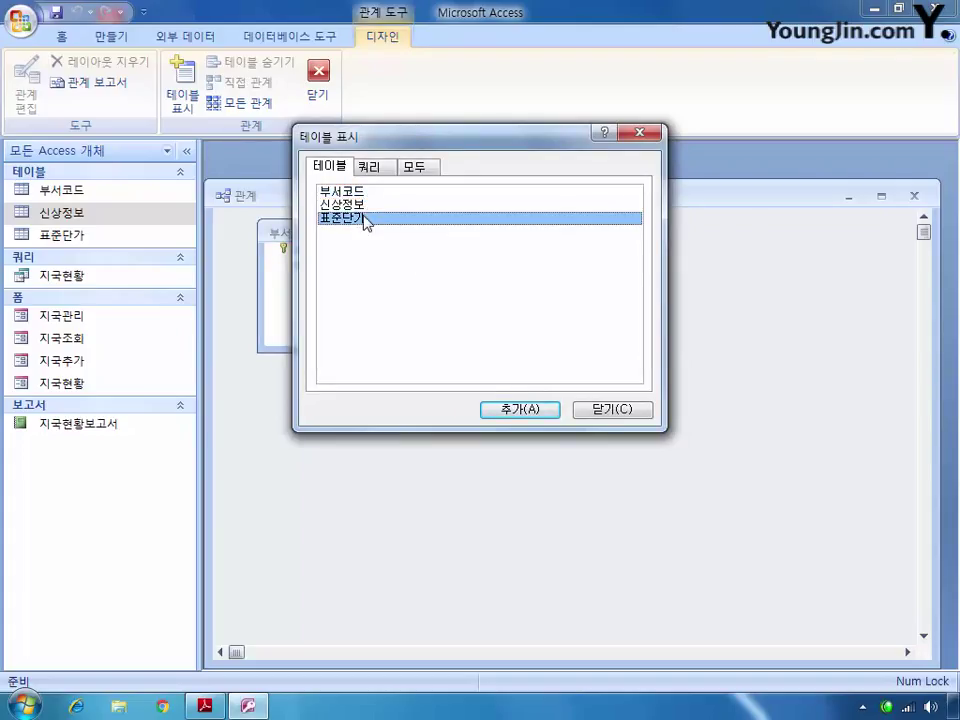
pyautogui.click(341, 205)
pyautogui.click(548, 411)
pyautogui.click(637, 411)
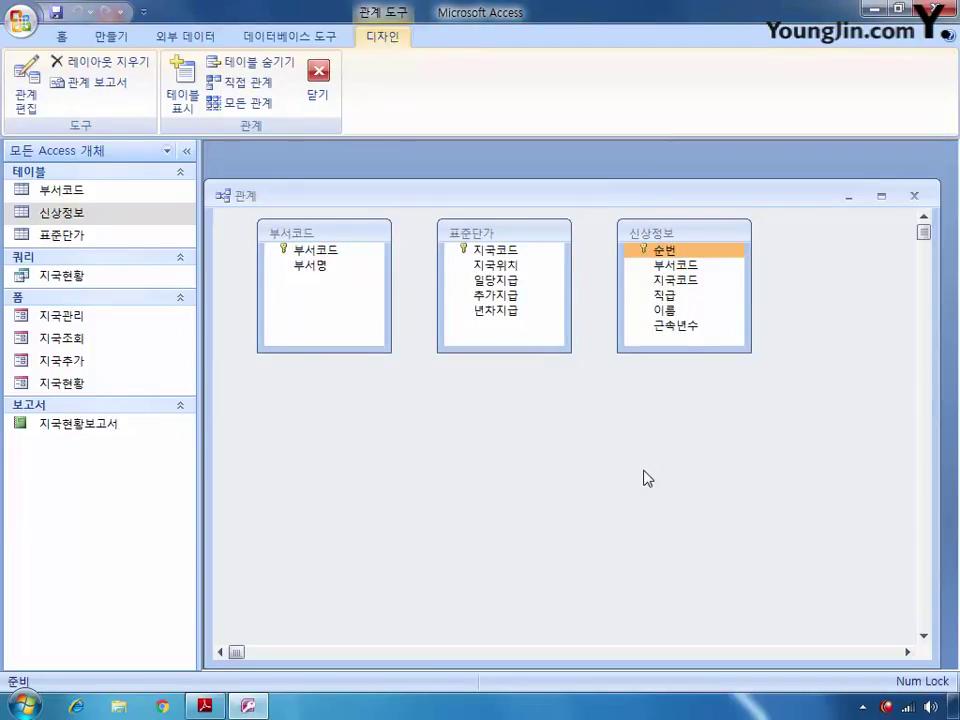
# - Rearrange the relationships layout so that 신상정보 sits below and between the 부서코드 and 표준단가 tables
pyautogui.moveTo(690, 236); pyautogui.dragTo(522, 394)
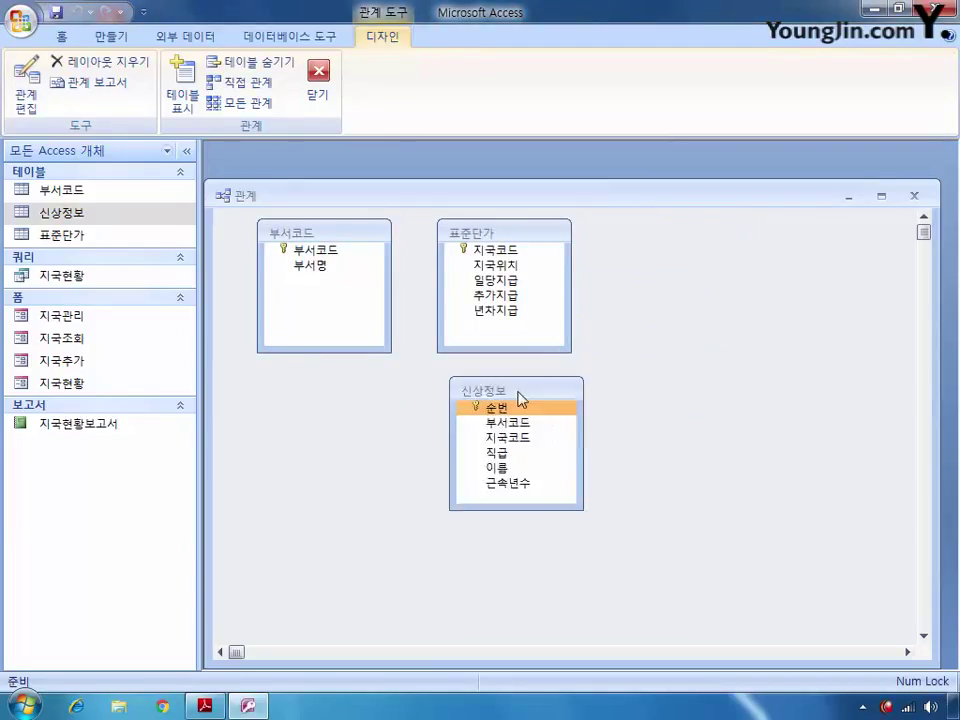
pyautogui.moveTo(523, 233); pyautogui.dragTo(729, 257)
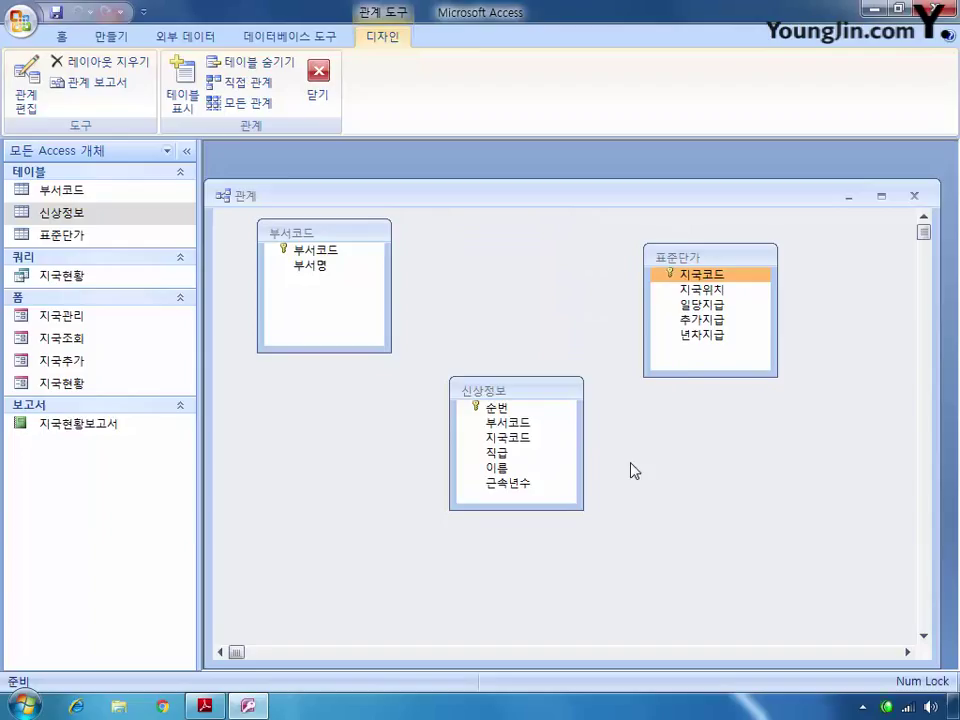
pyautogui.click(564, 422)
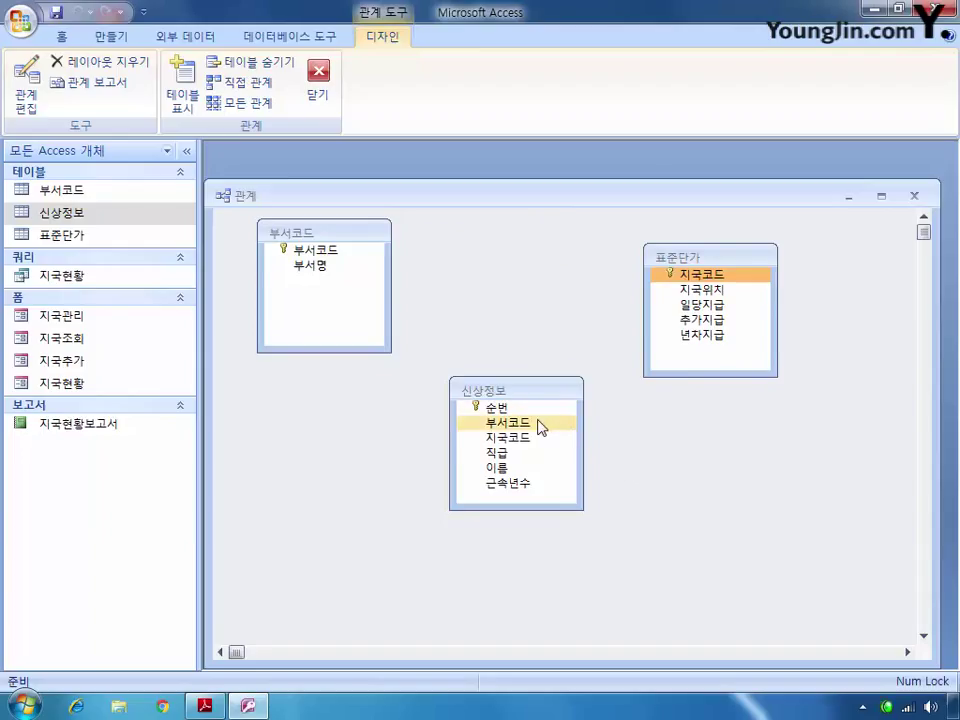
# - Relate 부서코드 in the 부서코드 table to 부서코드 in 신상정보, enforcing referential integrity and cascading updates of related fields
pyautogui.moveTo(362, 251); pyautogui.dragTo(490, 430)
pyautogui.click(383, 296)
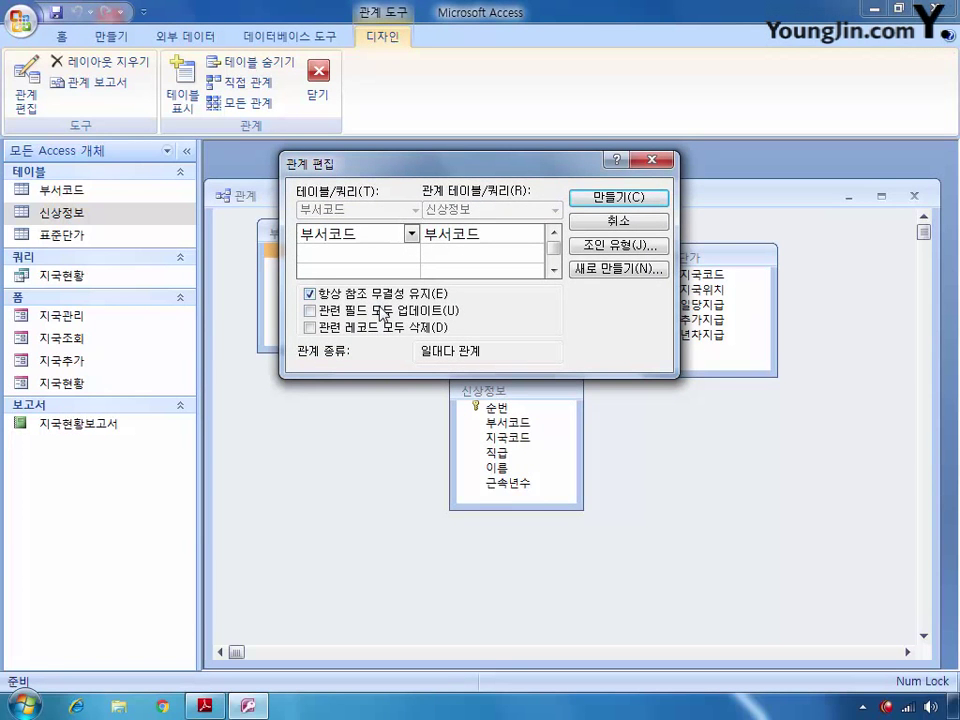
pyautogui.click(383, 313)
pyautogui.click(617, 197)
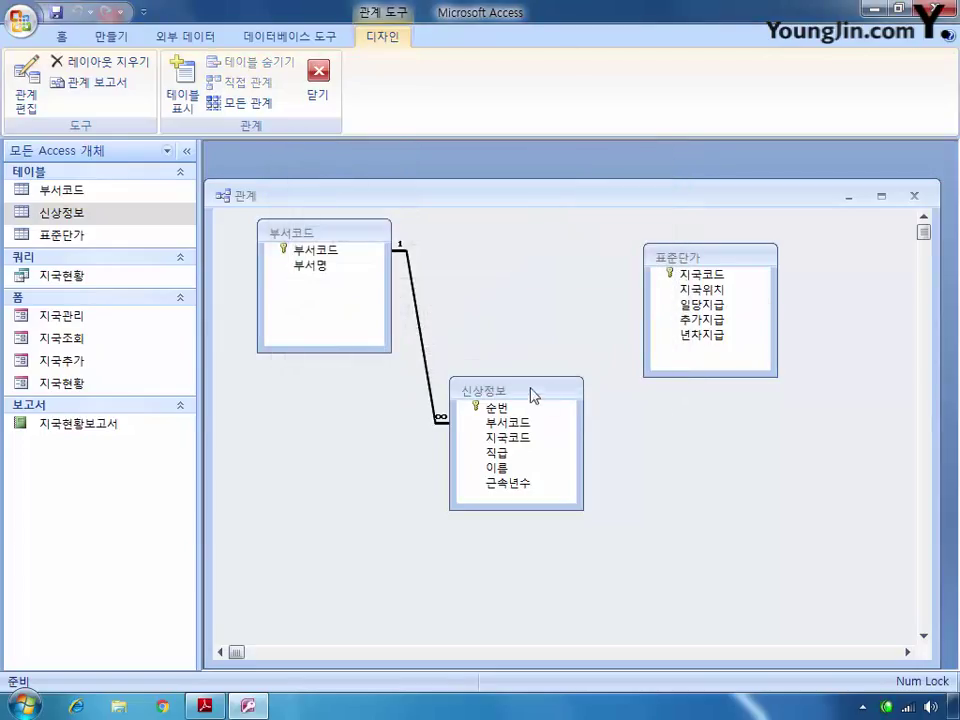
# - Relate 지국코드 between 신상정보 and 표준단가 with referential integrity and cascading updates, and close the relationships layout with changes saved
pyautogui.moveTo(508, 437); pyautogui.dragTo(698, 281)
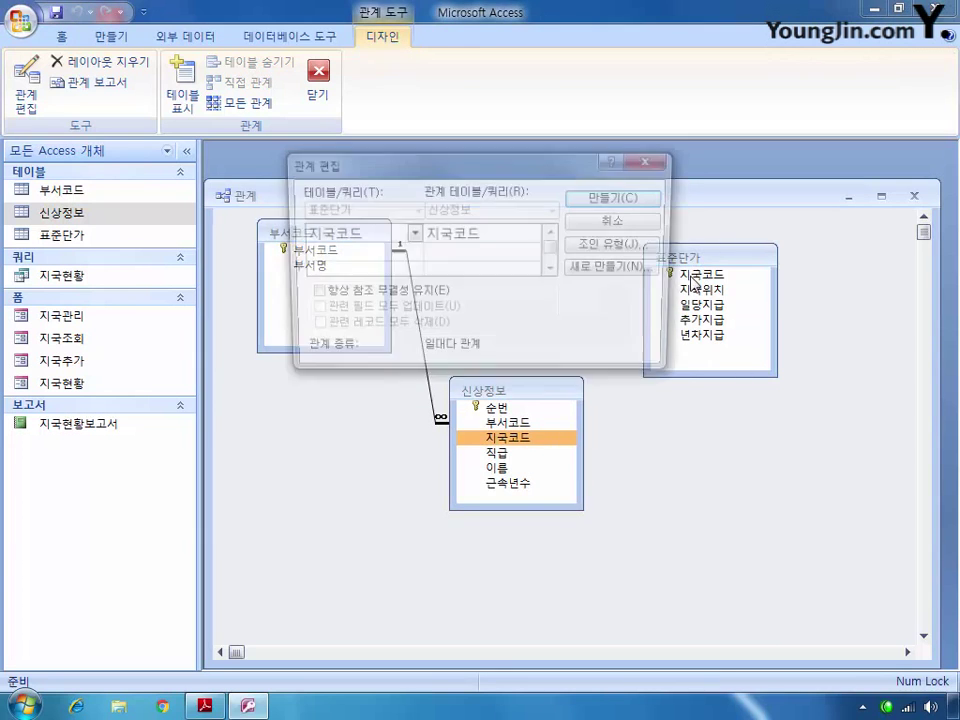
pyautogui.click(309, 293)
pyautogui.click(309, 310)
pyautogui.click(619, 198)
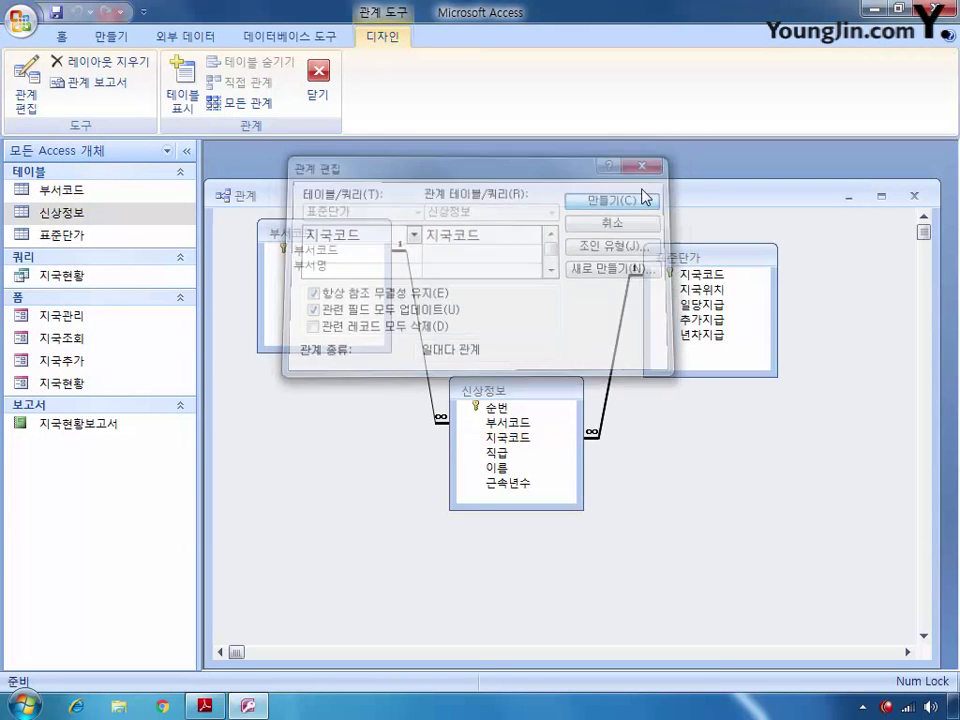
pyautogui.click(913, 195)
pyautogui.click(381, 401)
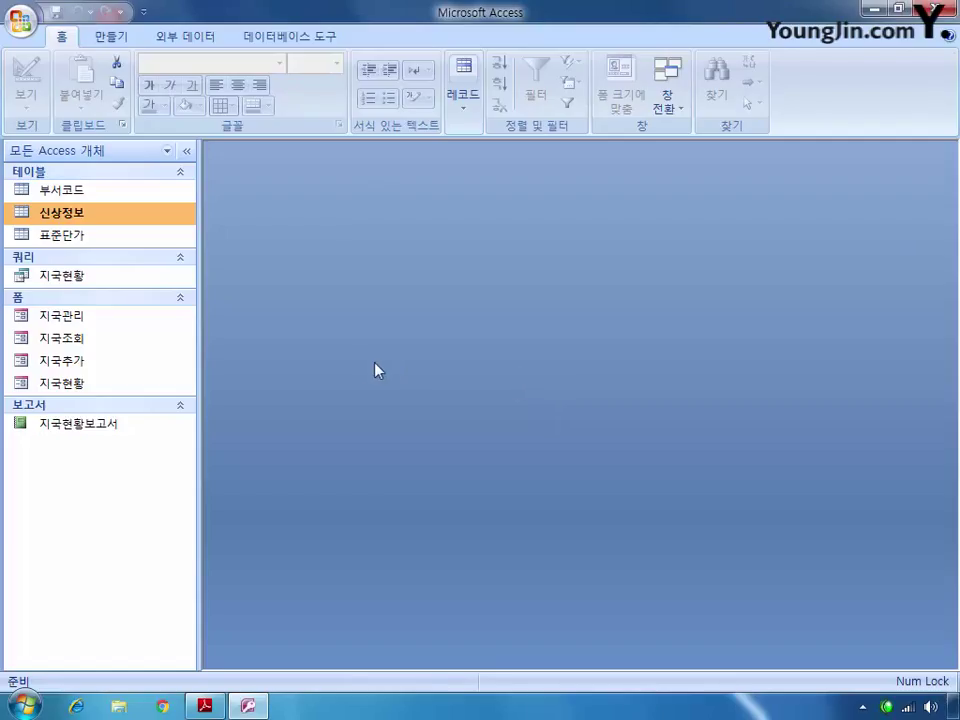
# - Open the 지국현황 form in design view and set the form's 기본 보기 property to 연속 폼
pyautogui.rightClick(92, 384)
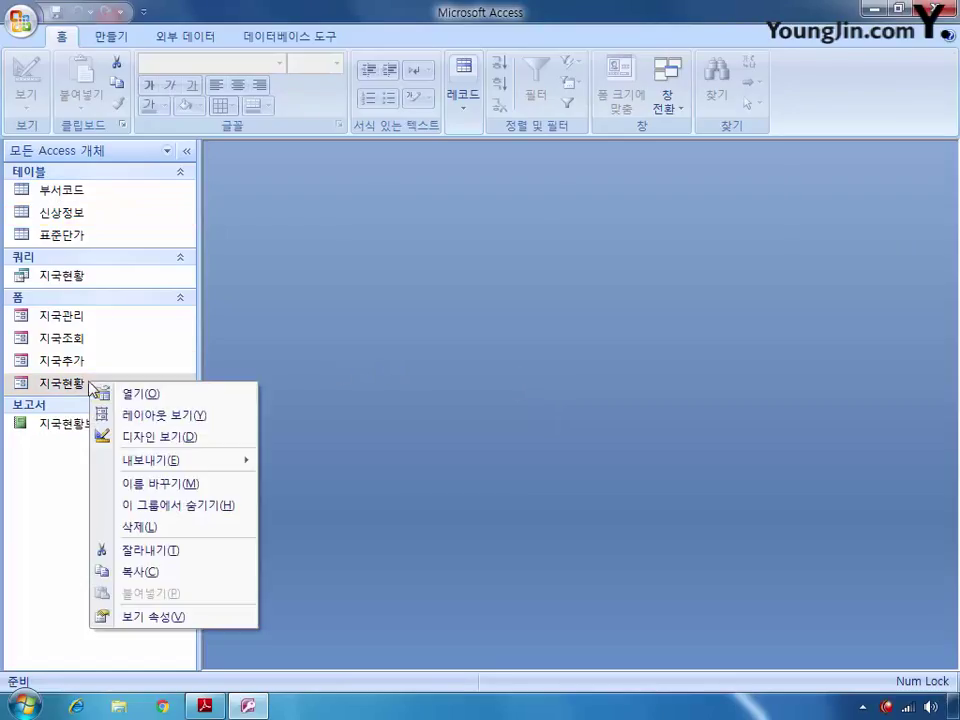
pyautogui.click(166, 437)
pyautogui.doubleClick(692, 169)
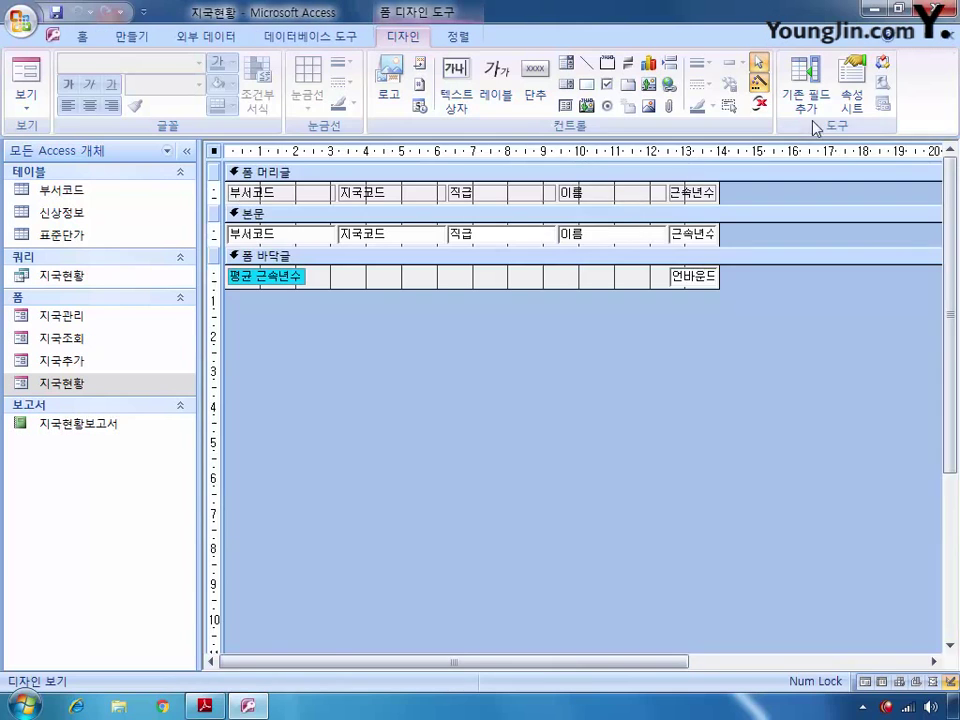
pyautogui.press('F4')
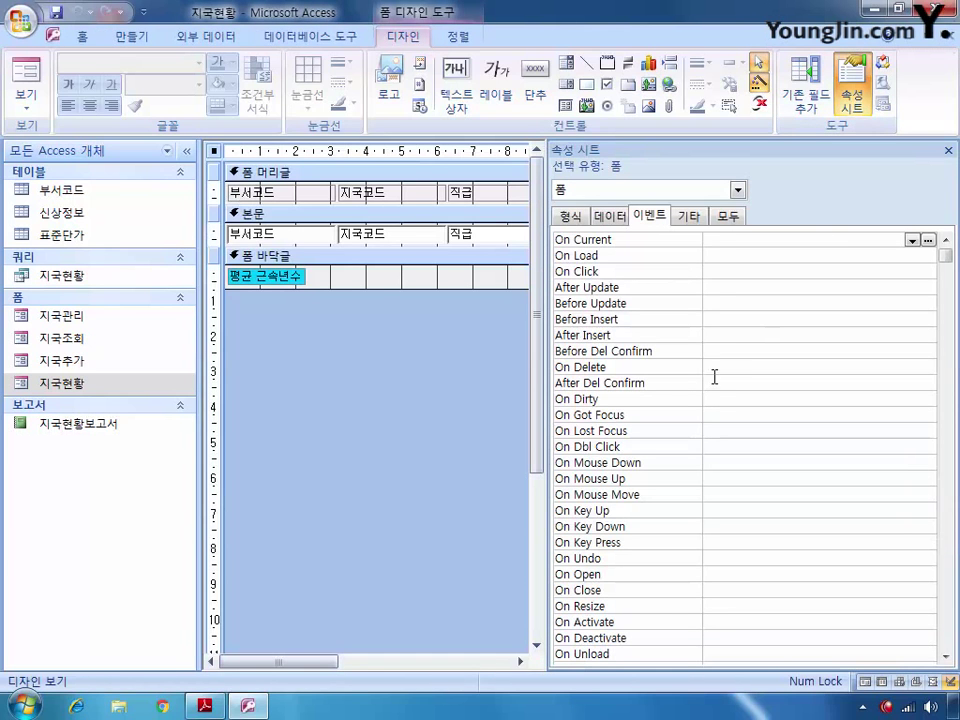
pyautogui.click(577, 217)
pyautogui.click(810, 257)
pyautogui.click(928, 257)
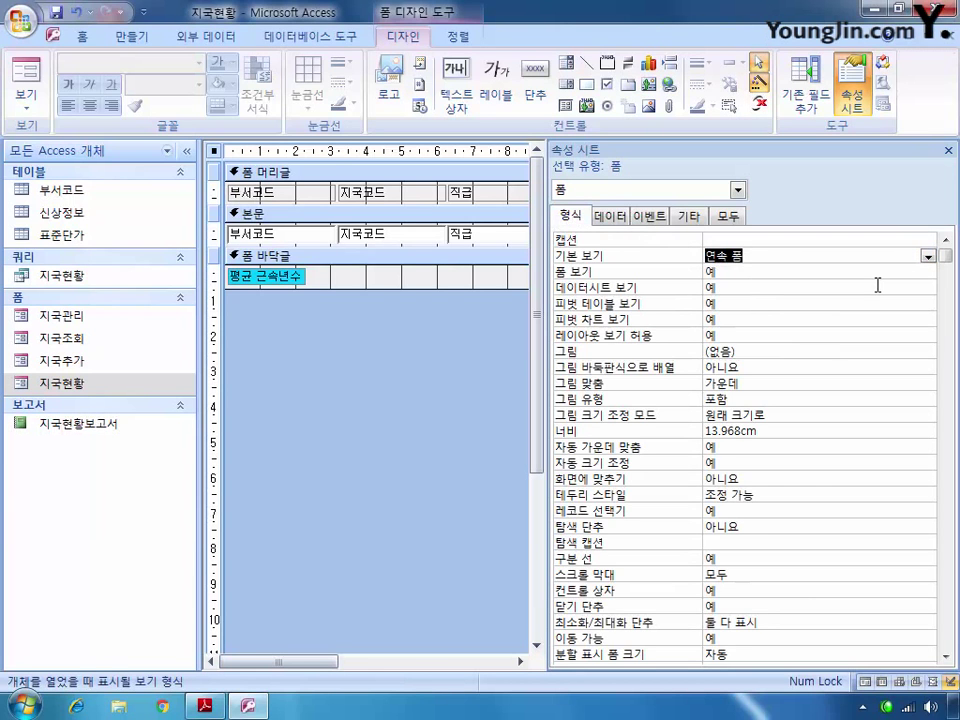
# - Set the hyperlink address of the 부서코드_Label label to the 한방에합격.html file in the 모의고사 folder
pyautogui.click(737, 190)
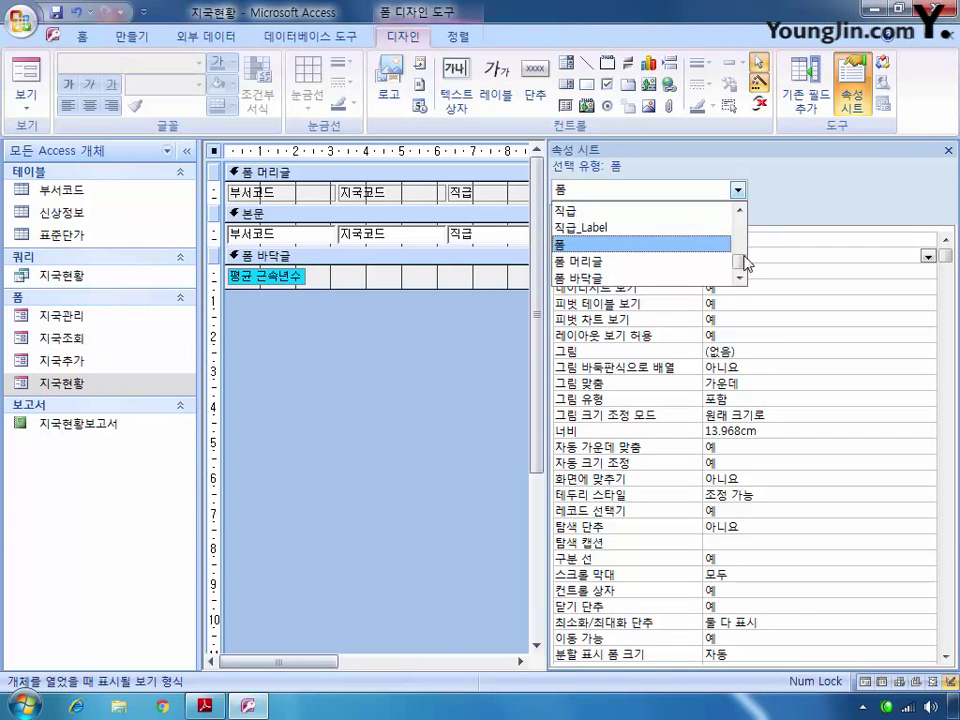
pyautogui.moveTo(745, 262); pyautogui.dragTo(724, 247)
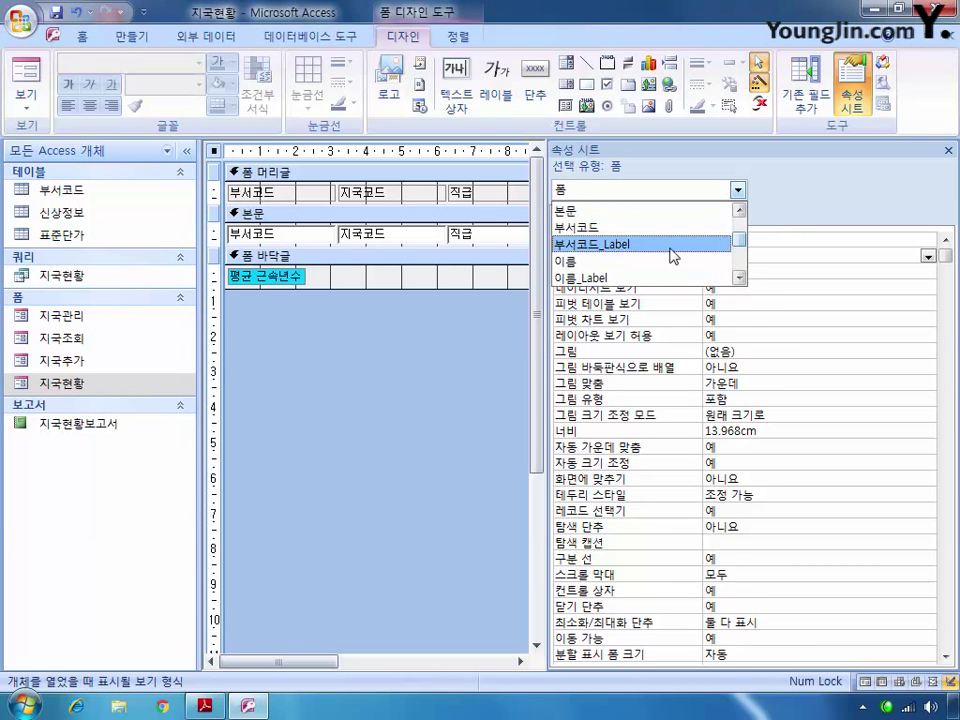
pyautogui.click(673, 245)
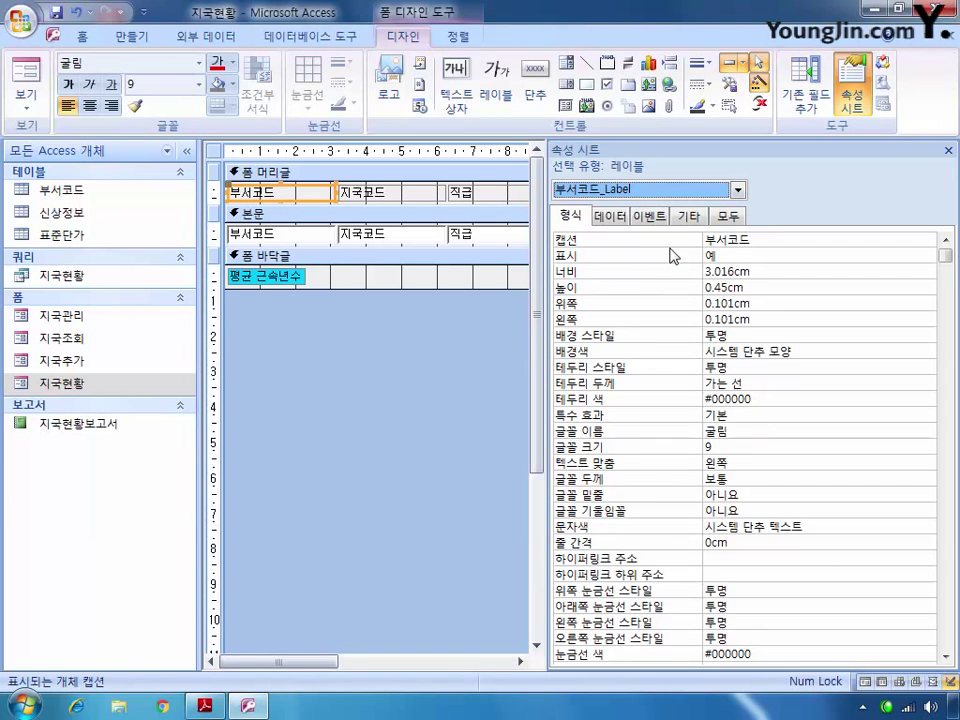
pyautogui.click(712, 558)
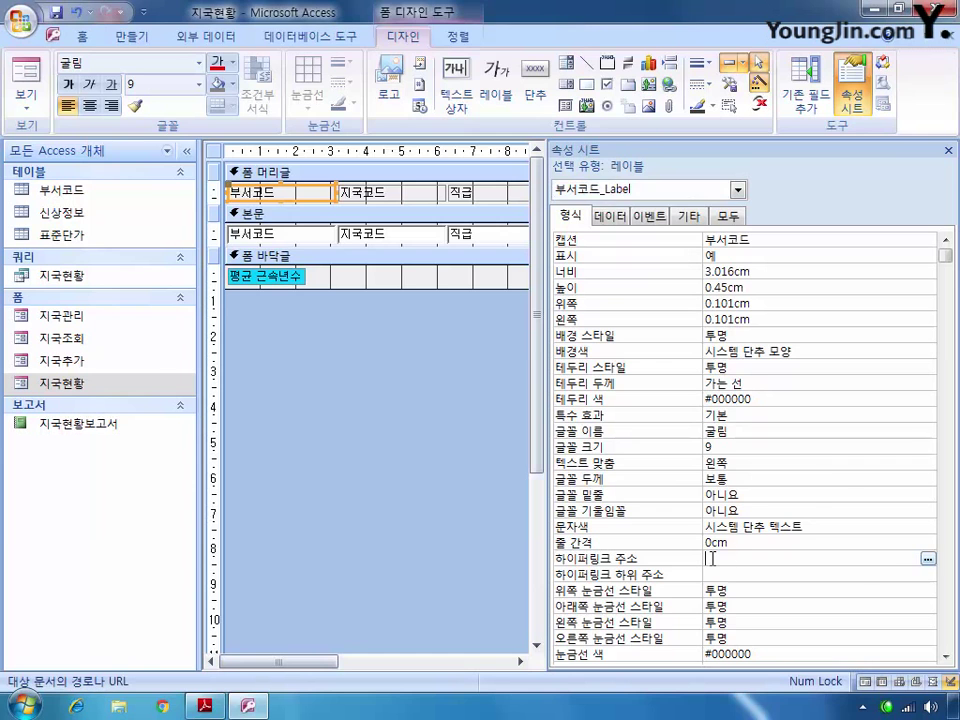
pyautogui.click(928, 558)
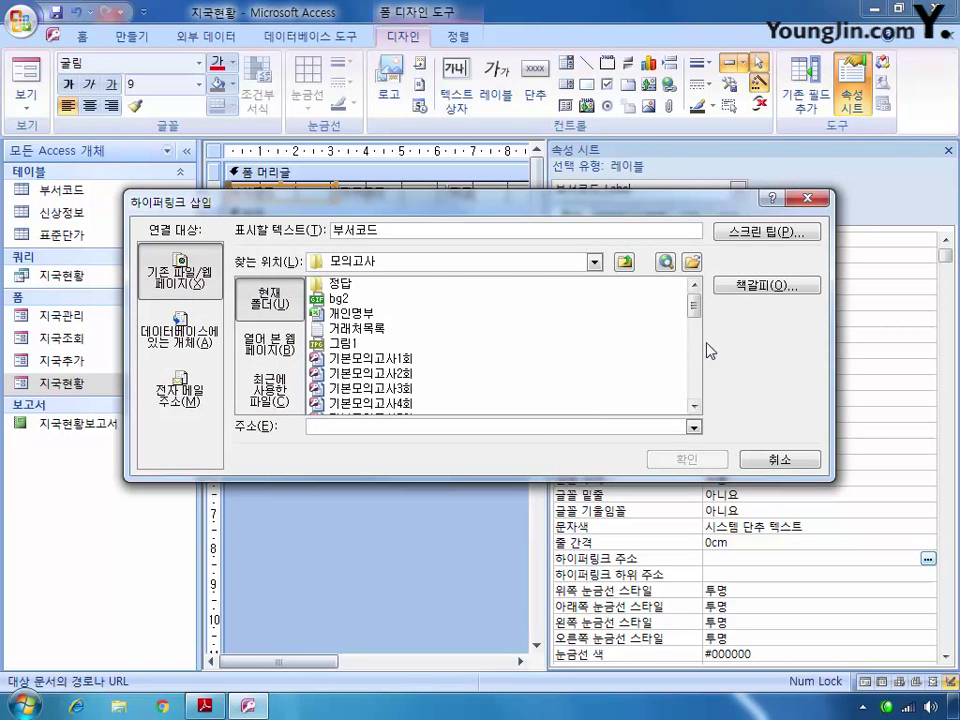
pyautogui.moveTo(694, 302); pyautogui.dragTo(693, 392)
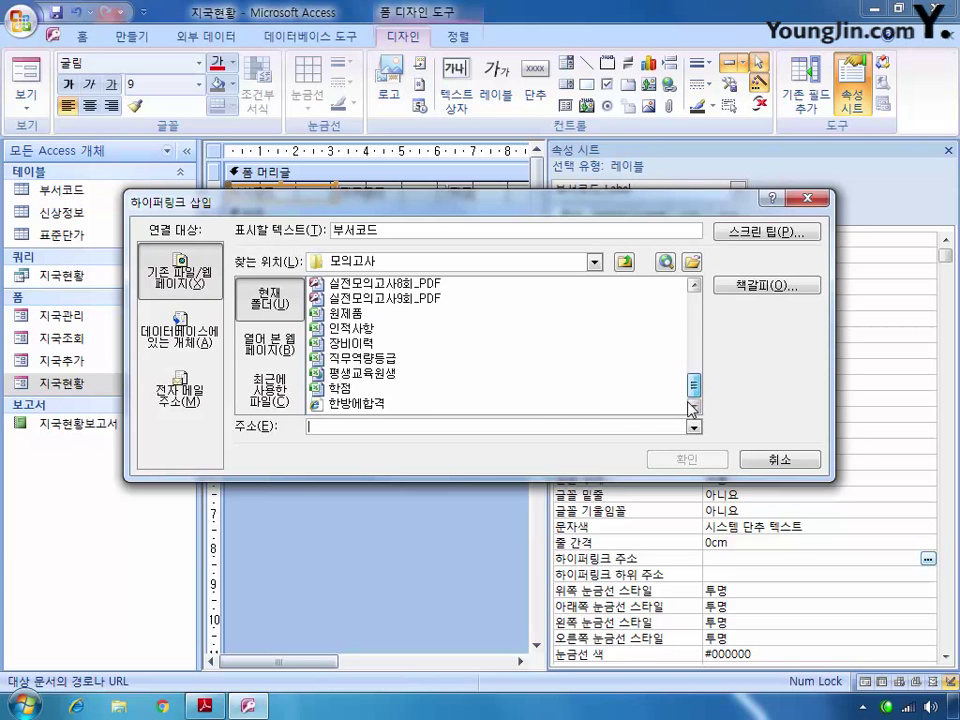
pyautogui.doubleClick(351, 403)
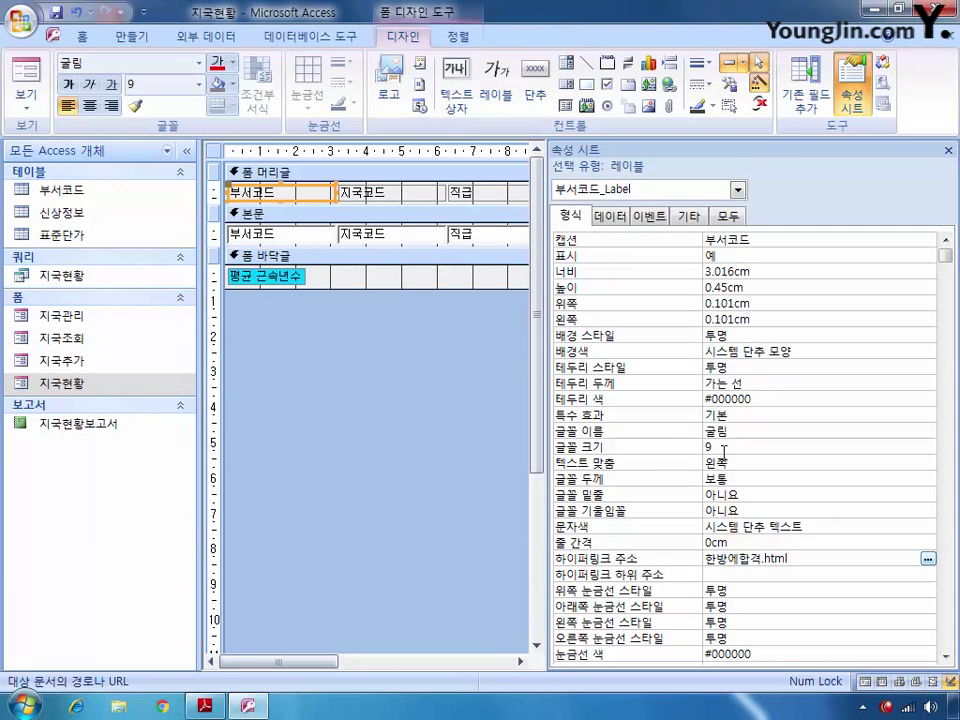
# - Set the 컨트롤 팁 텍스트 property of 부서코드_Label to 클릭하세요!
pyautogui.moveTo(945, 258); pyautogui.dragTo(946, 341)
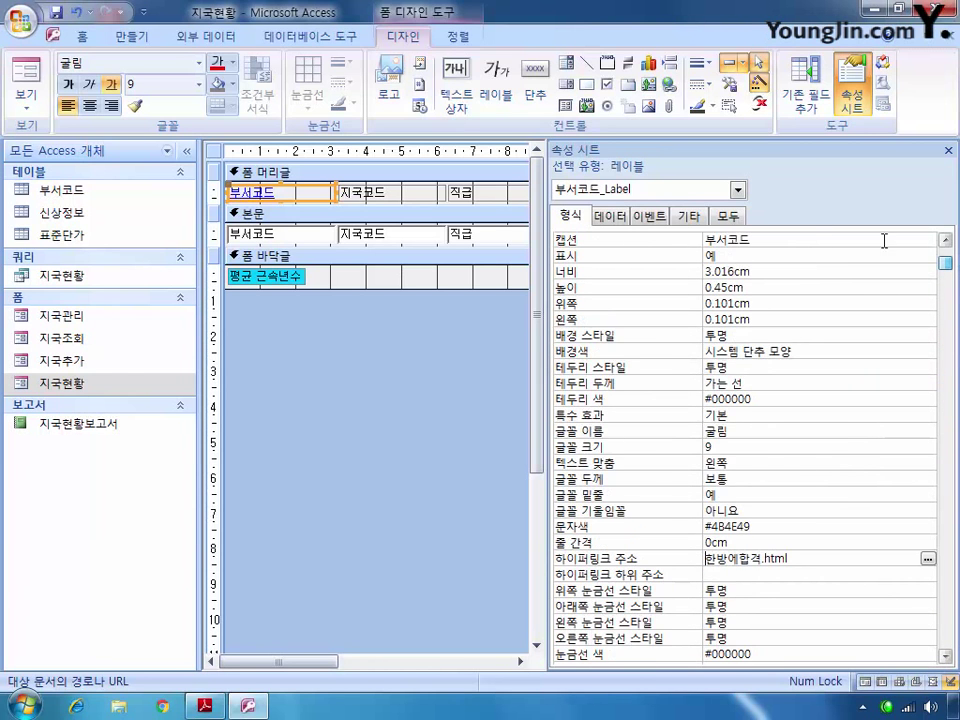
pyautogui.click(689, 216)
pyautogui.press('Down')
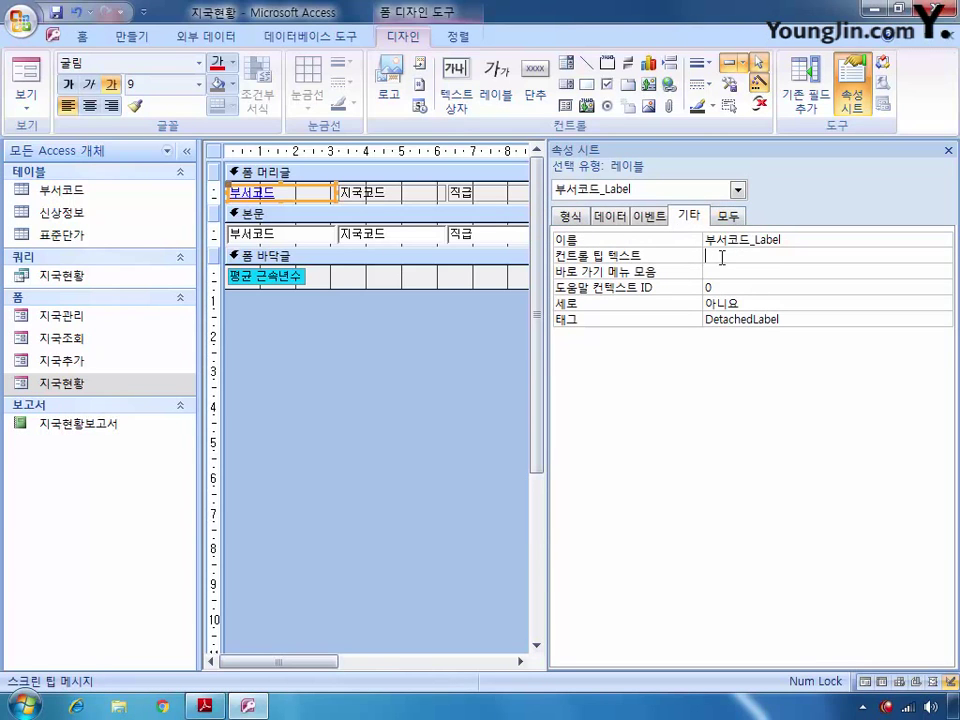
pyautogui.write('xz페')
pyautogui.press('BackSpace')
pyautogui.press('BackSpace')
pyautogui.press('BackSpace')
pyautogui.write('클')
pyautogui.write('릭하세요')
pyautogui.write('!')
# - Set the 컨트롤 원본 of the txt_평균근속년수 text box to =avg([근속년수])
pyautogui.click(737, 190)
pyautogui.scroll(2, 741, 244)
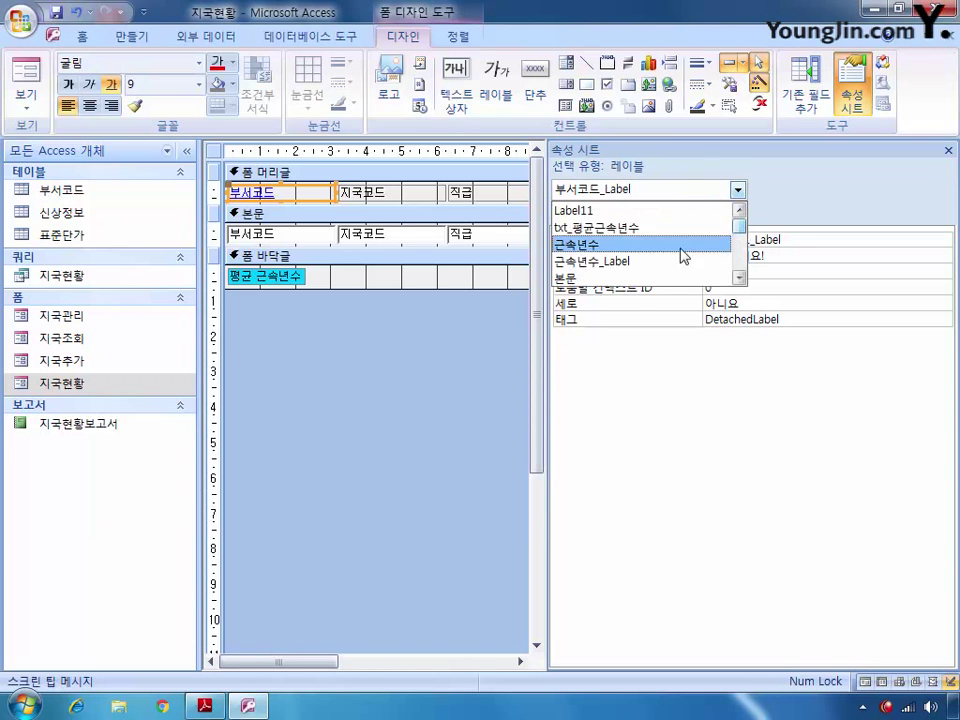
pyautogui.click(668, 234)
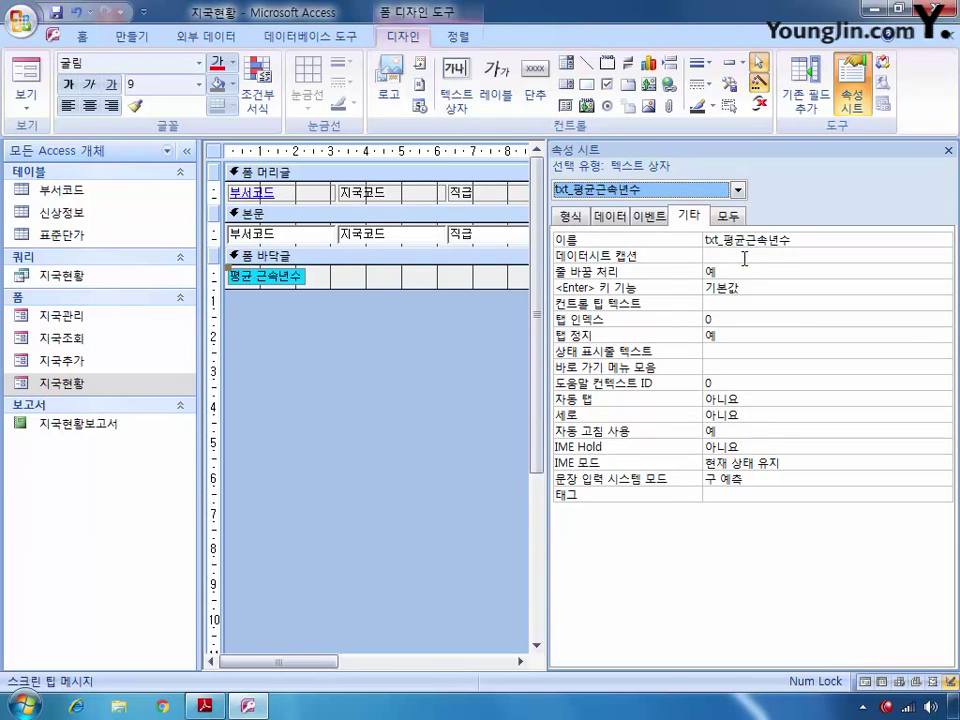
pyautogui.click(605, 216)
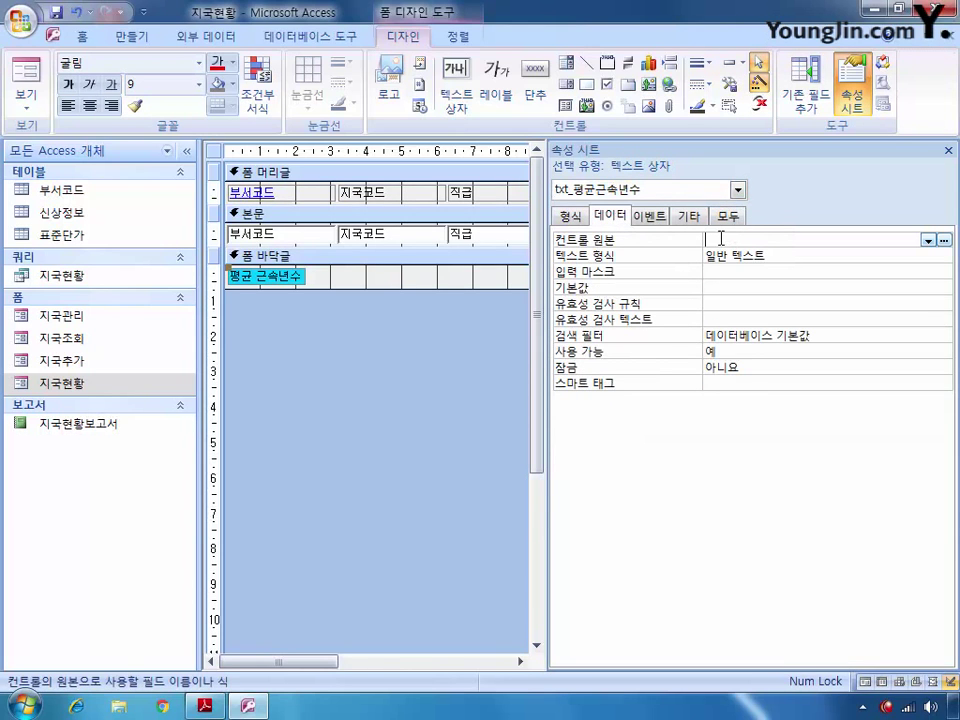
pyautogui.write('=avg([근속년수]')
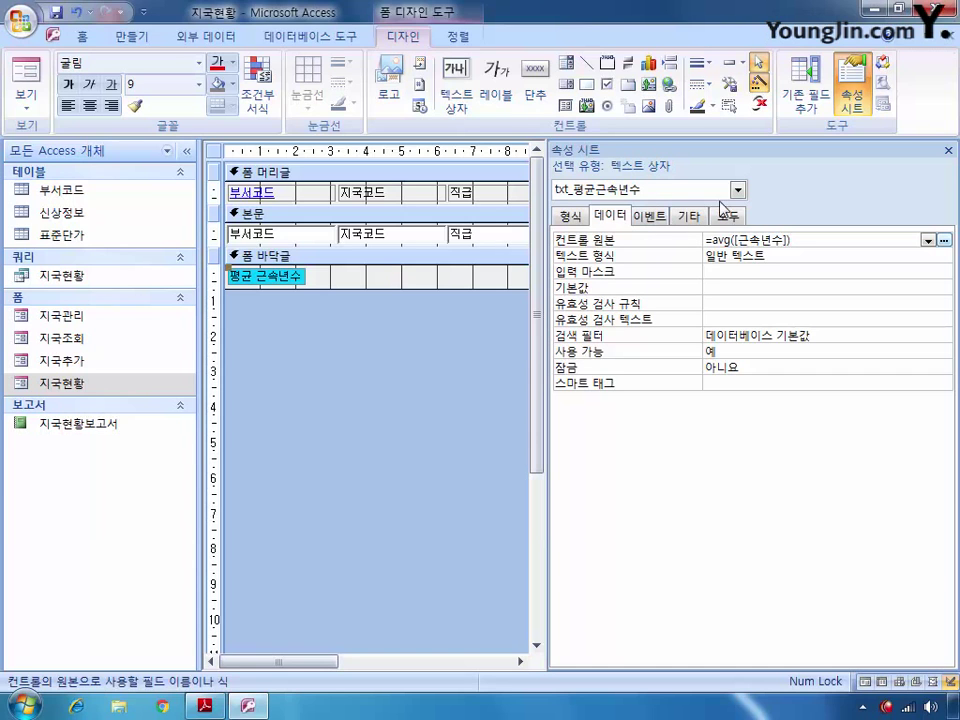
# - Set the txt_평균근속년수 text box's 형식 to 표준 and its 소수 자릿수 to 0
pyautogui.click(587, 218)
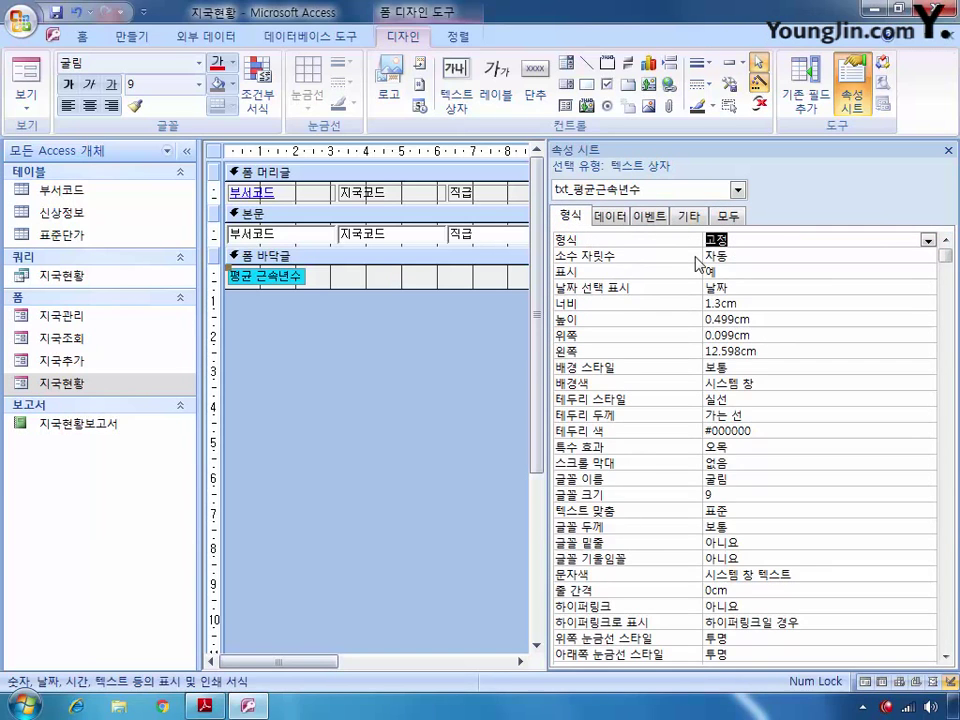
pyautogui.click(928, 240)
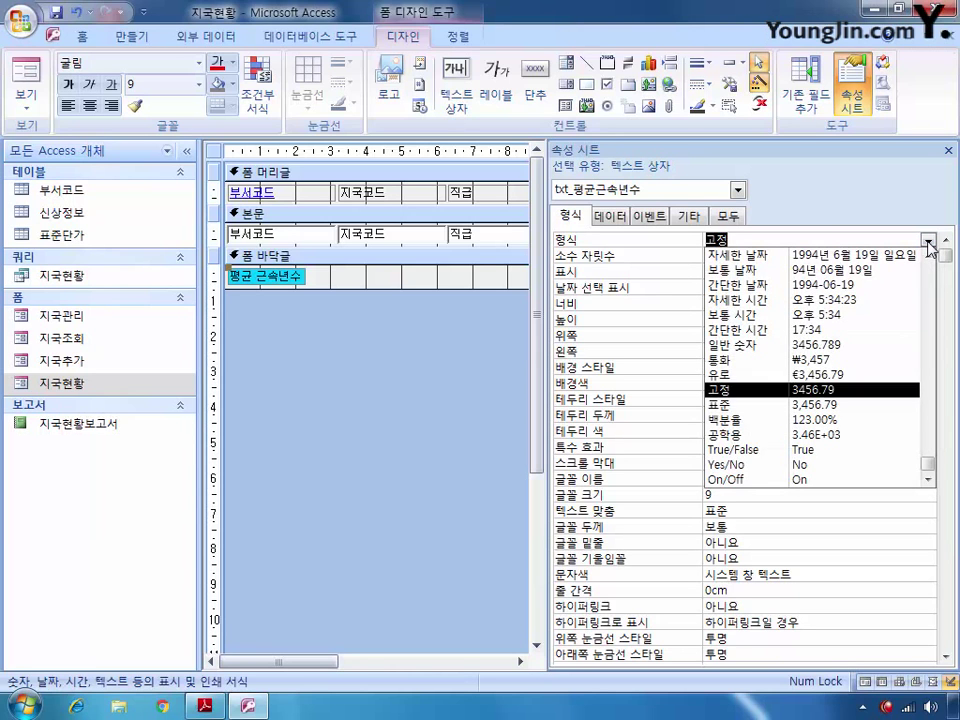
pyautogui.click(786, 404)
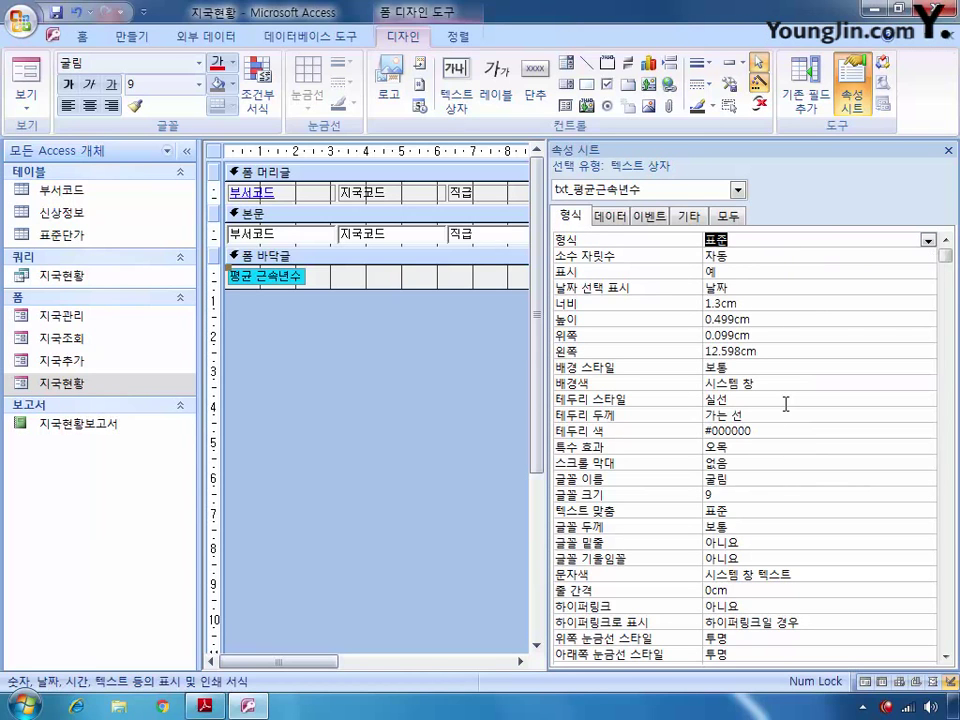
pyautogui.click(665, 256)
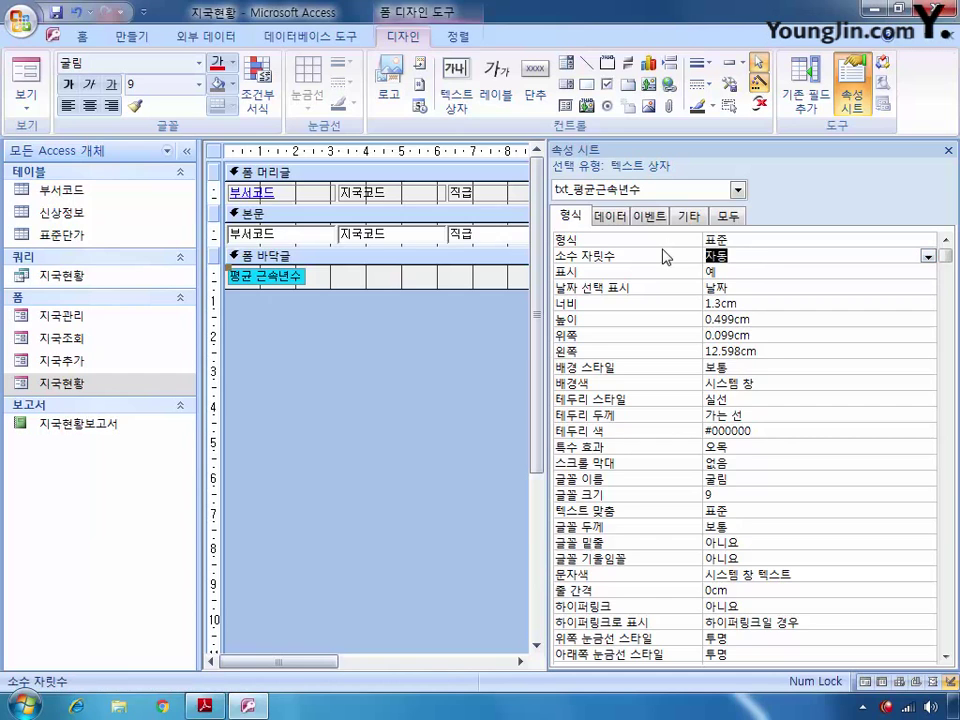
pyautogui.write('0')
# - Arrange the 본문 tab order as 부서코드, 지국코드, 직급, 이름, 근속년수, and close the 지국현황 form with changes saved
pyautogui.click(214, 153)
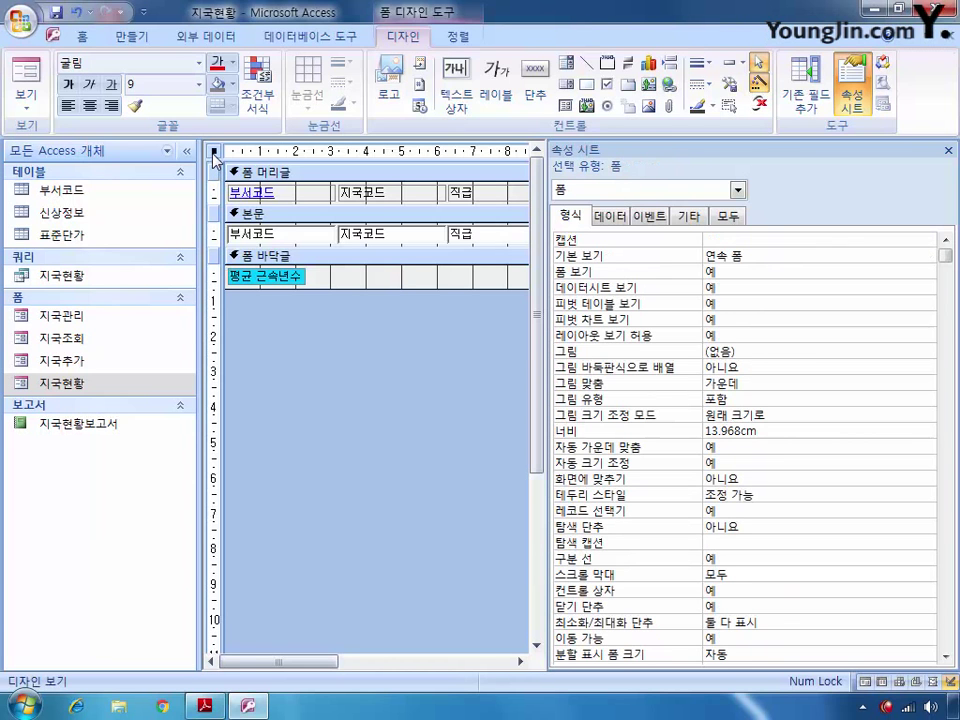
pyautogui.rightClick(214, 155)
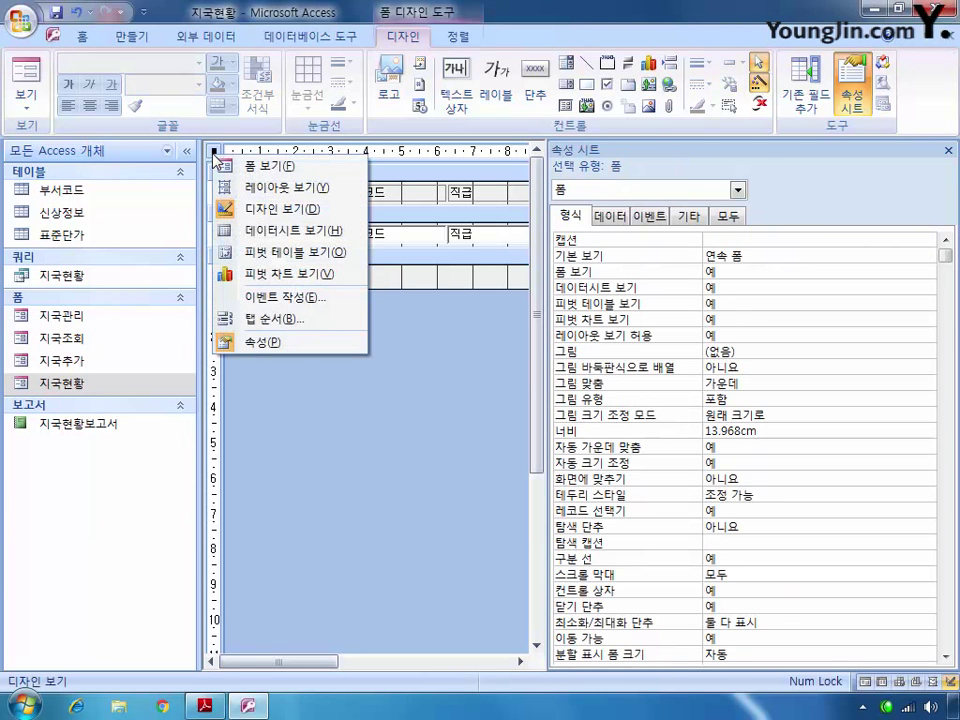
pyautogui.click(330, 318)
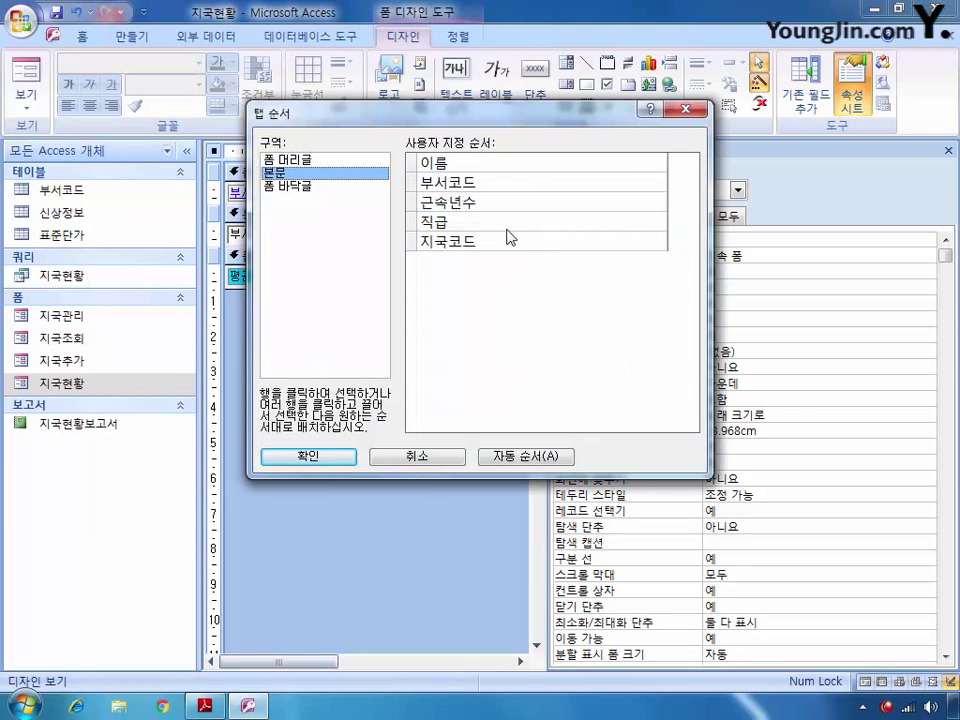
pyautogui.click(411, 181)
pyautogui.moveTo(411, 178); pyautogui.dragTo(411, 161)
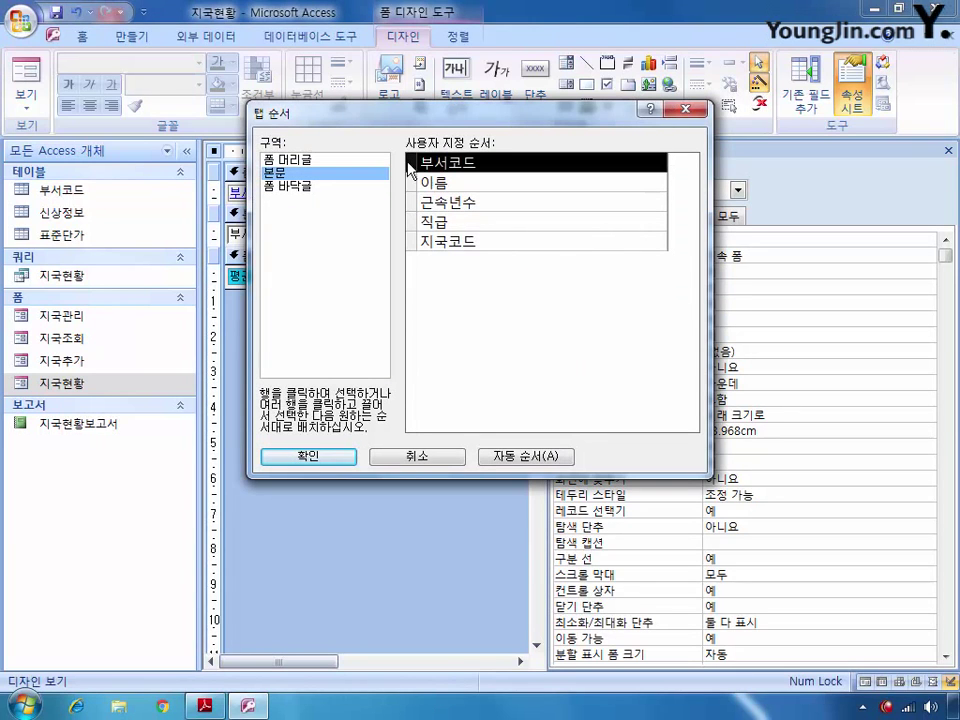
pyautogui.click(411, 241)
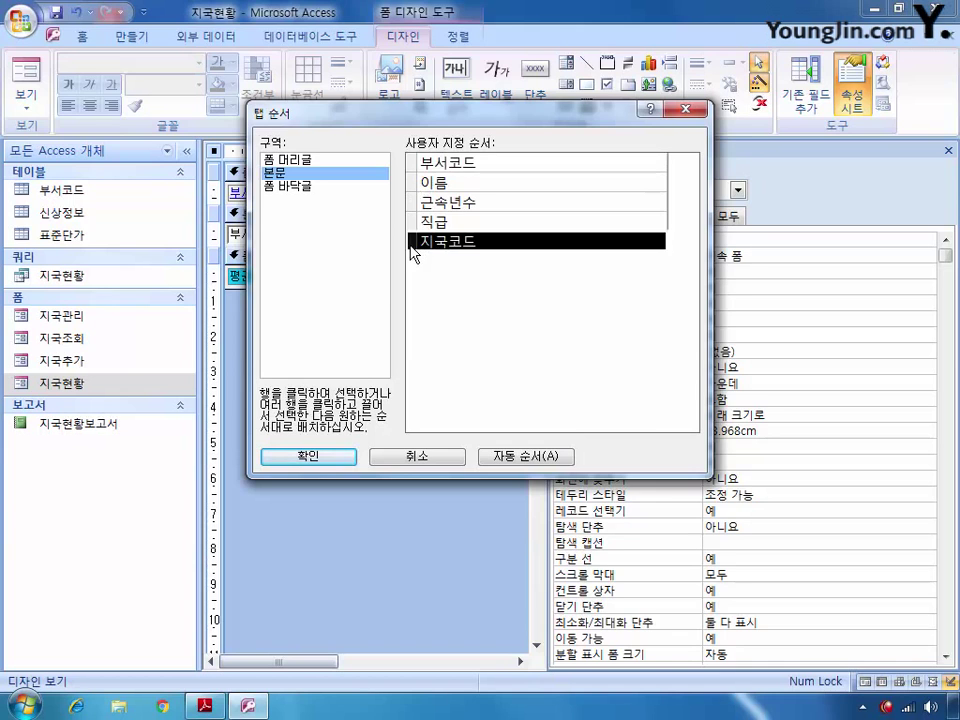
pyautogui.moveTo(411, 241); pyautogui.dragTo(410, 182)
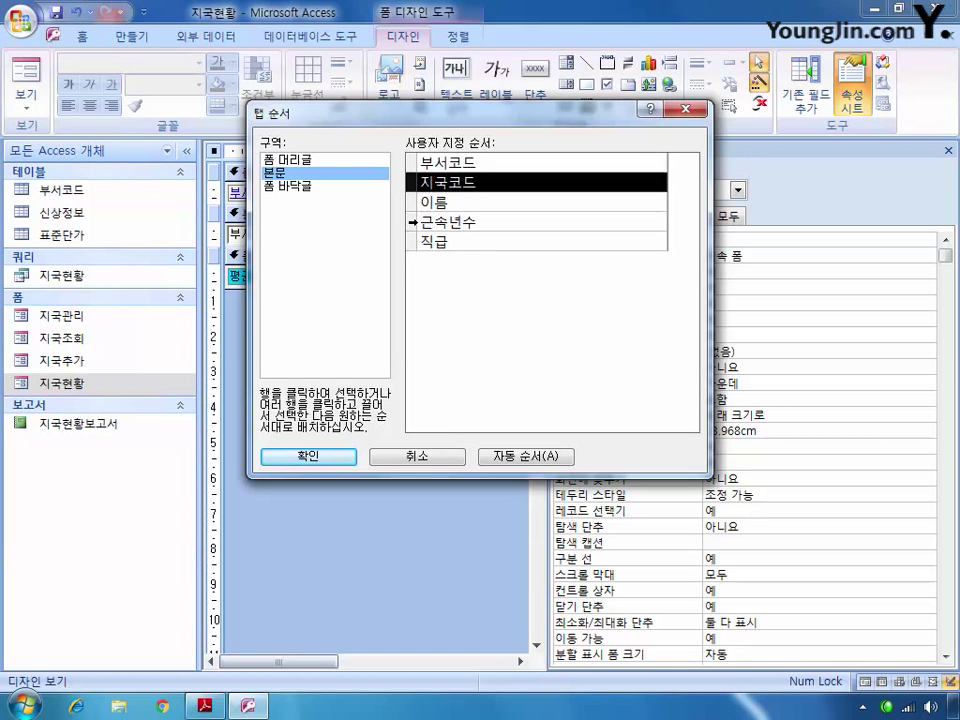
pyautogui.click(411, 241)
pyautogui.moveTo(411, 241); pyautogui.dragTo(411, 202)
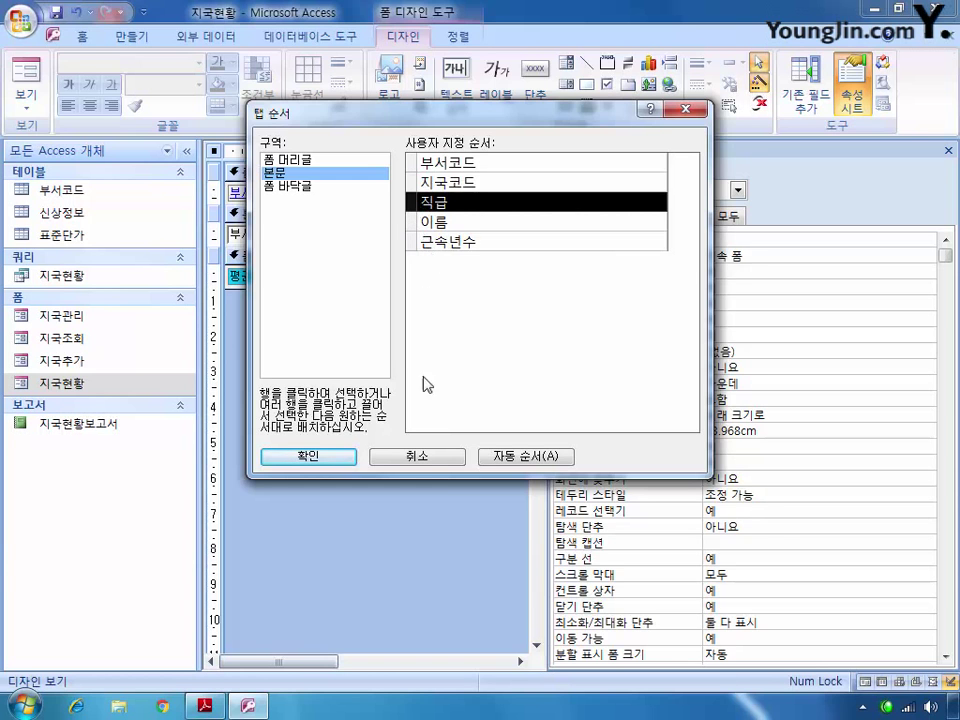
pyautogui.click(320, 459)
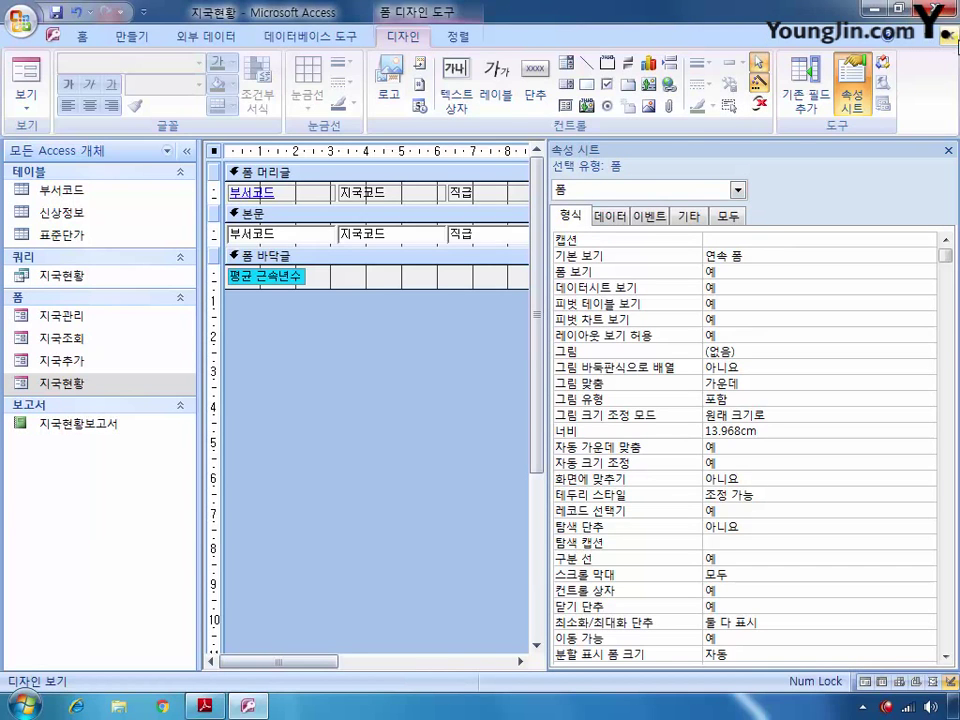
pyautogui.click(950, 37)
pyautogui.click(373, 400)
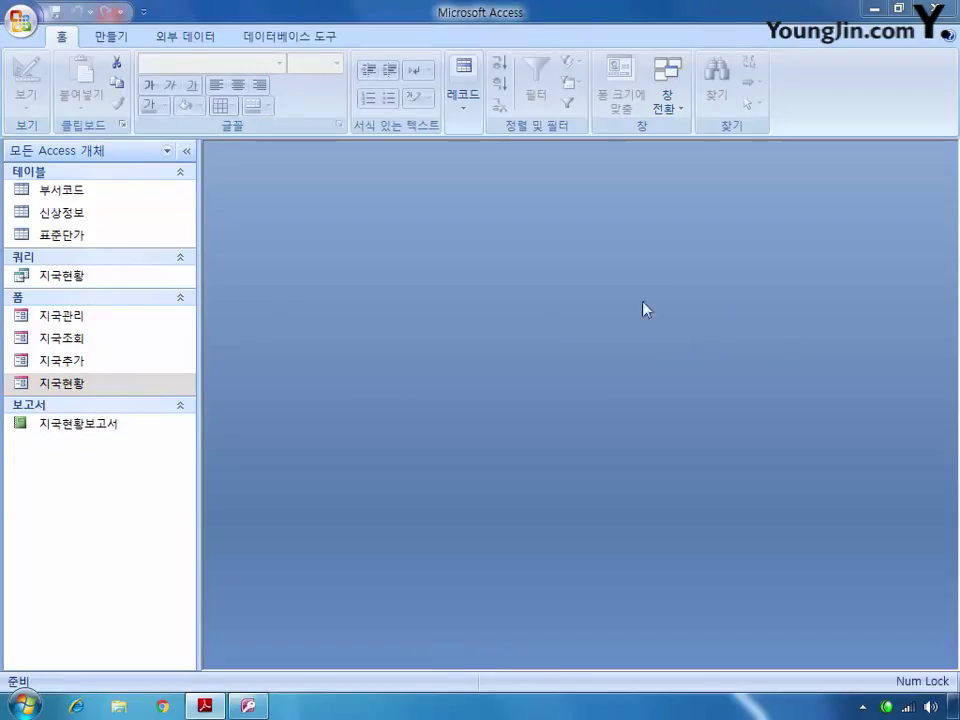
# - Open the 지국관리 form in design view, close the property sheet, and reposition and enlarge the form window to show the whole layout
pyautogui.click(79, 317)
pyautogui.rightClick(80, 318)
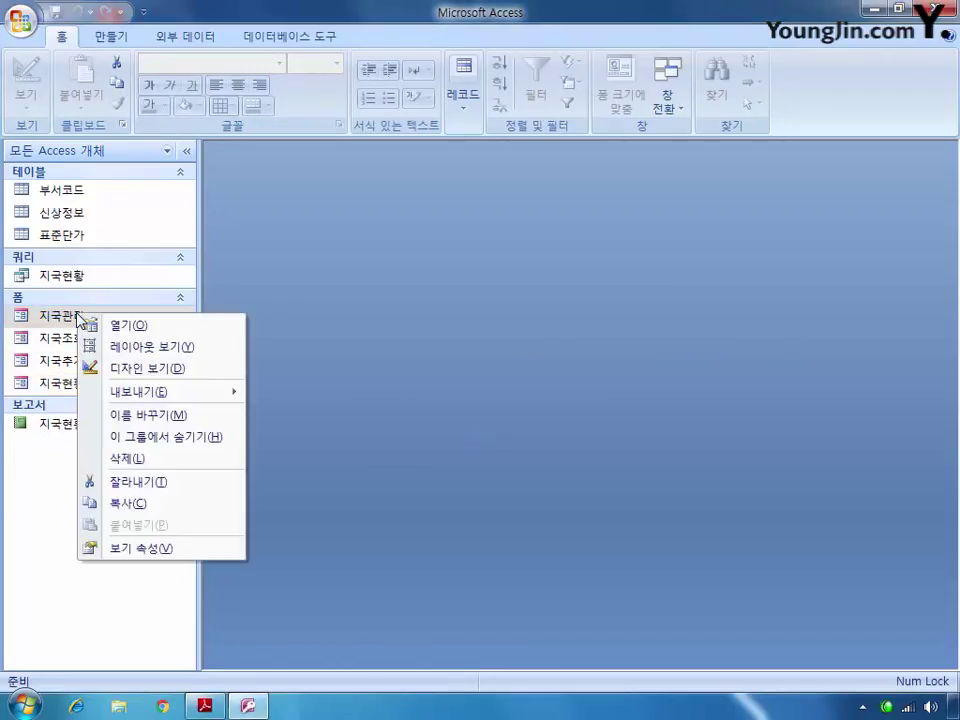
pyautogui.click(145, 368)
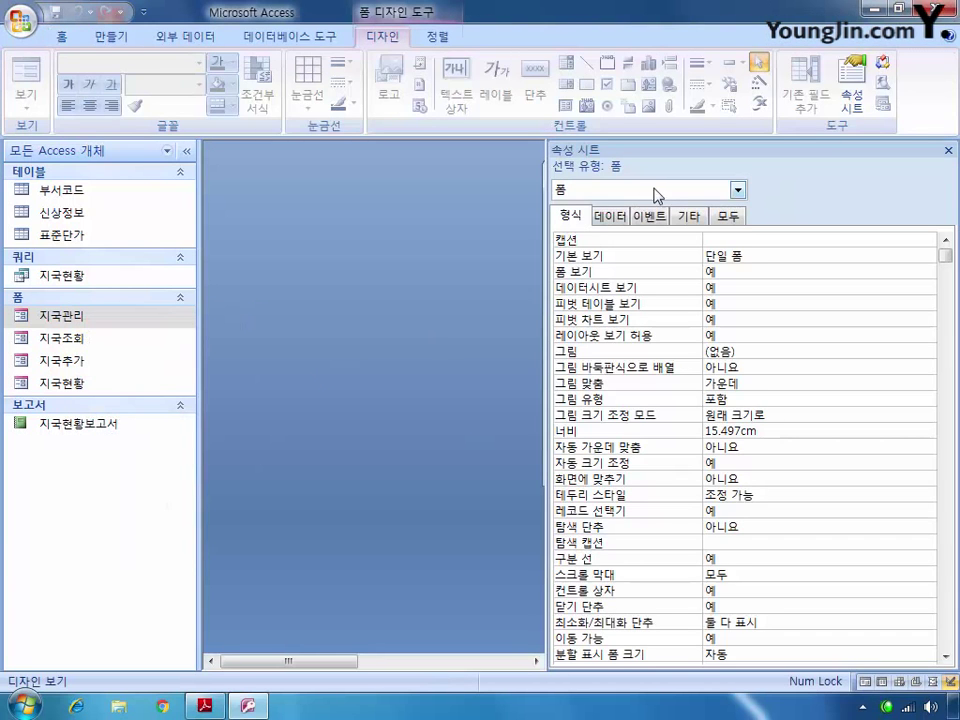
pyautogui.click(947, 150)
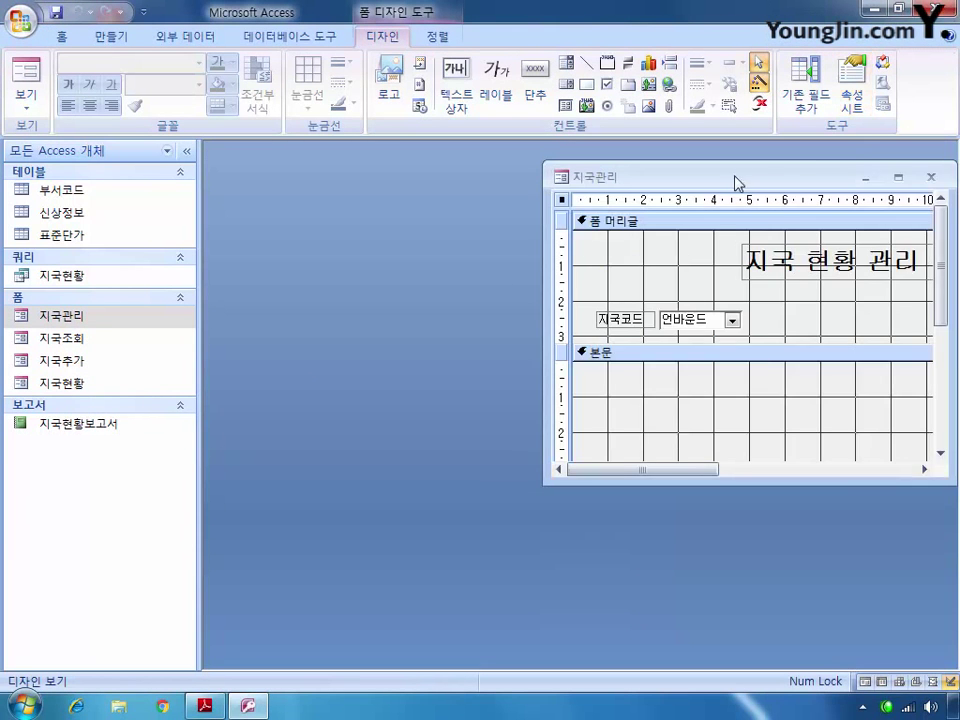
pyautogui.moveTo(734, 183); pyautogui.dragTo(409, 167)
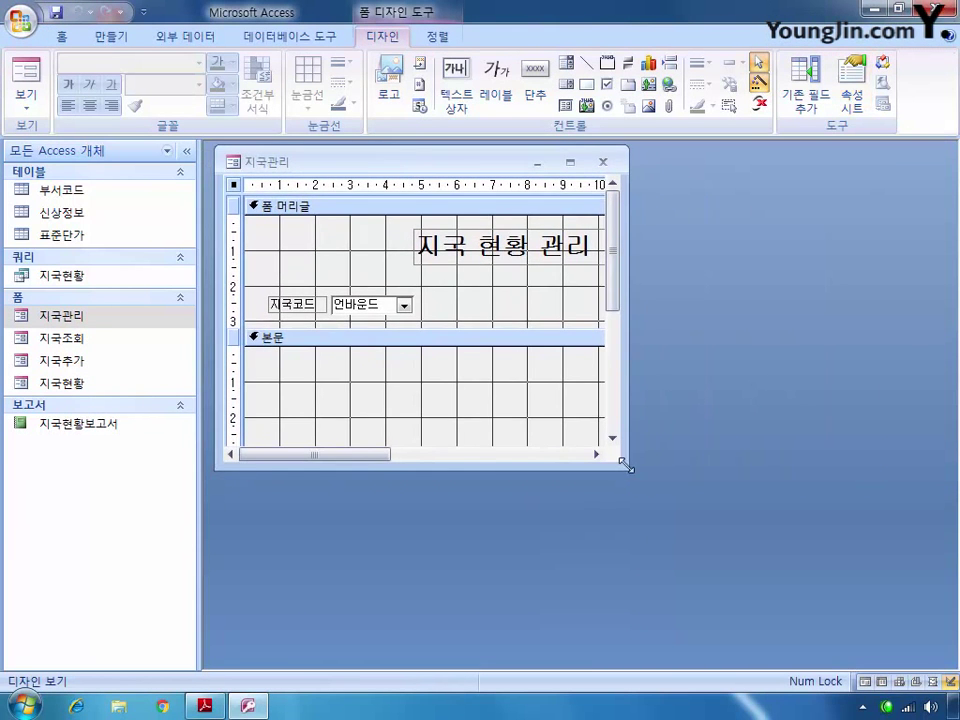
pyautogui.moveTo(626, 465); pyautogui.dragTo(820, 612)
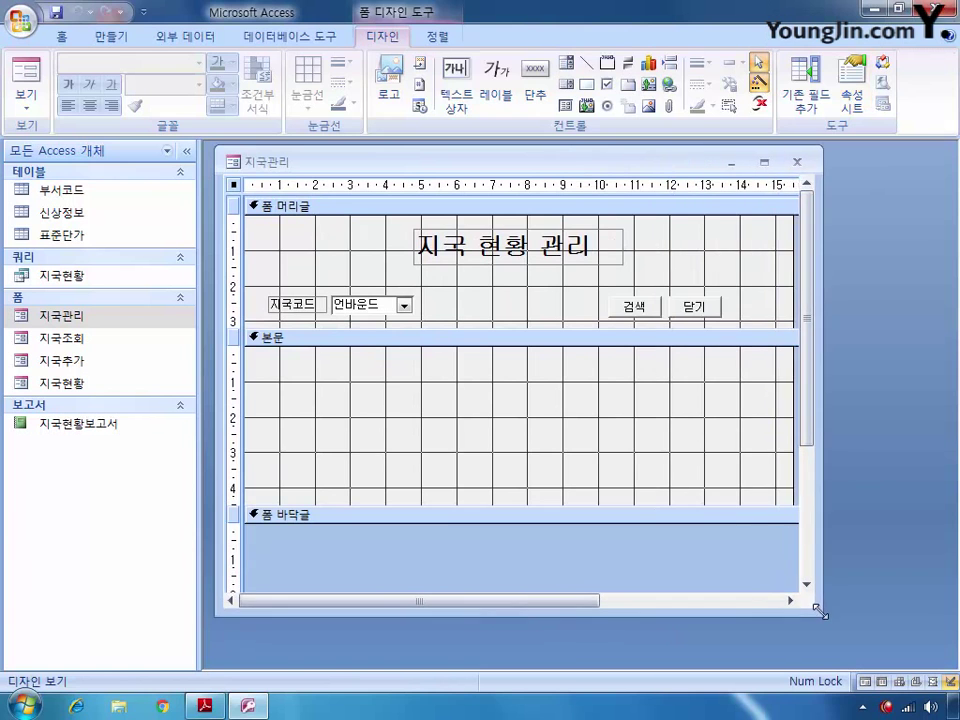
# - Insert a subform in the 본문 section based on the existing 지국현황 form, linked to 표준단가 through 지국코드
pyautogui.click(566, 105)
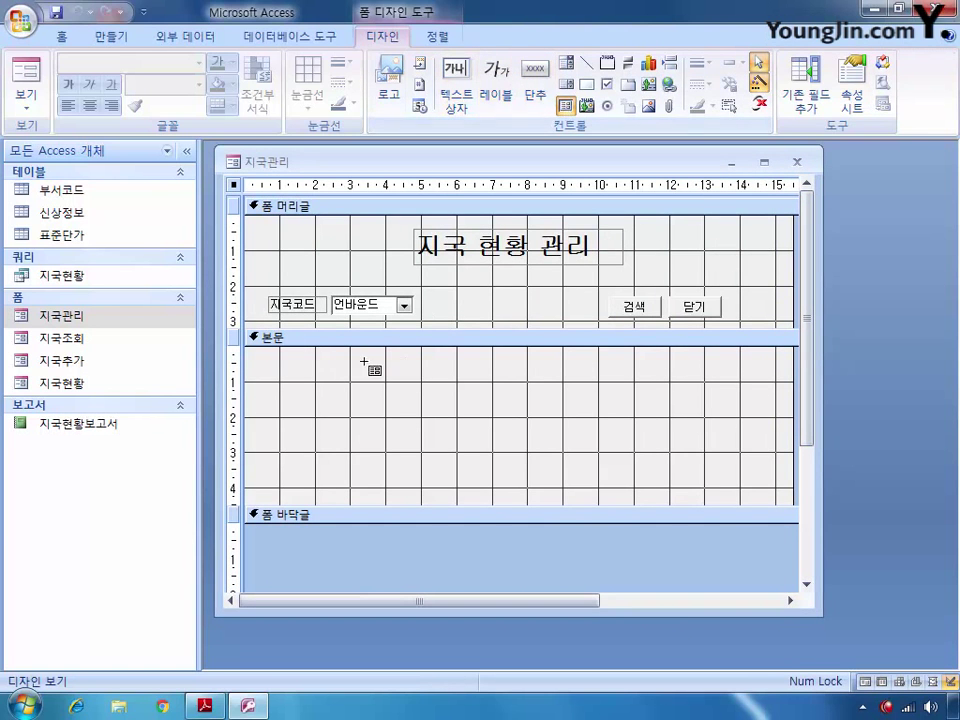
pyautogui.moveTo(364, 362); pyautogui.dragTo(682, 489)
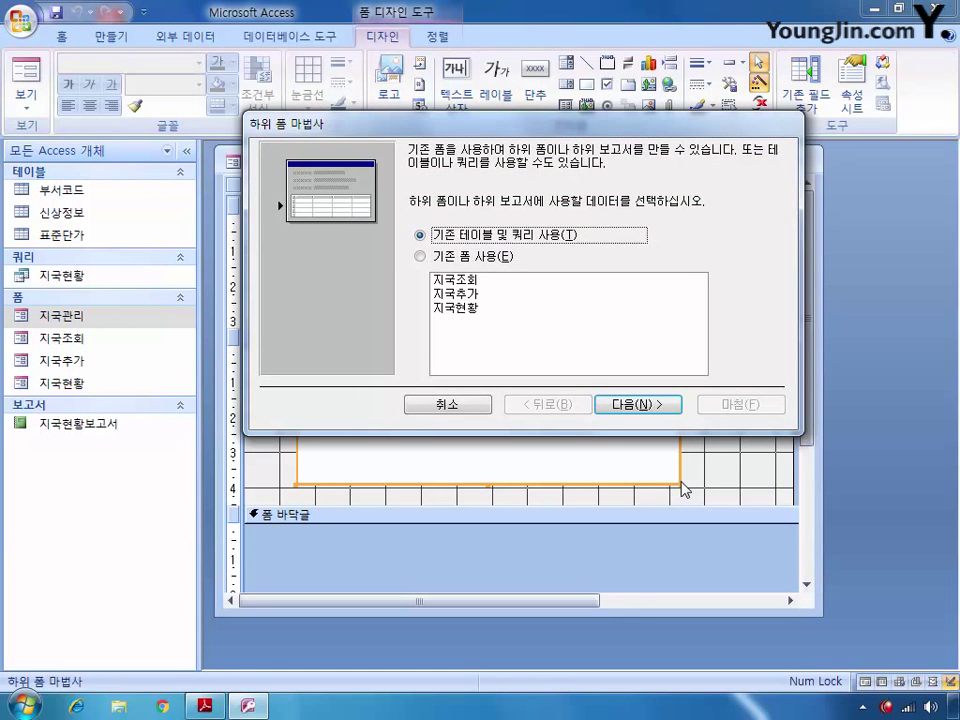
pyautogui.click(457, 308)
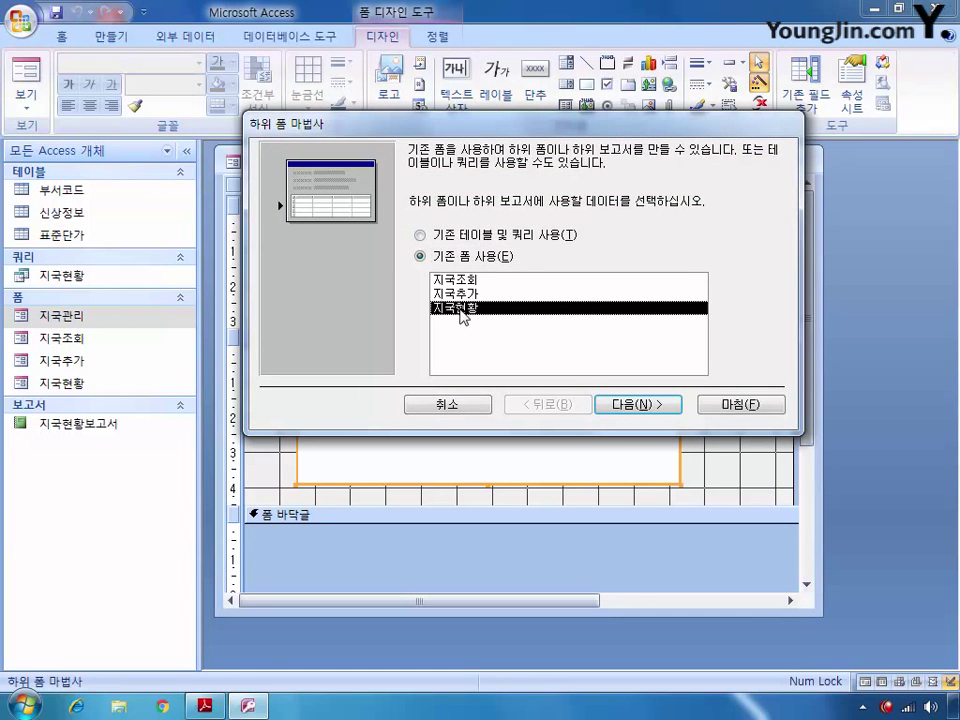
pyautogui.click(663, 405)
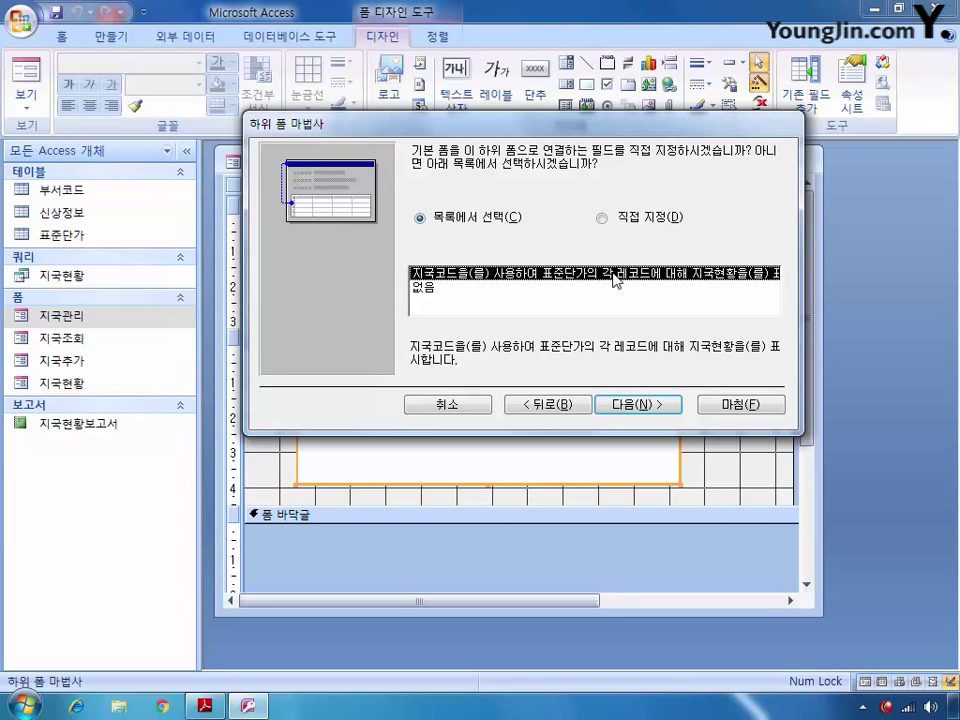
pyautogui.click(641, 405)
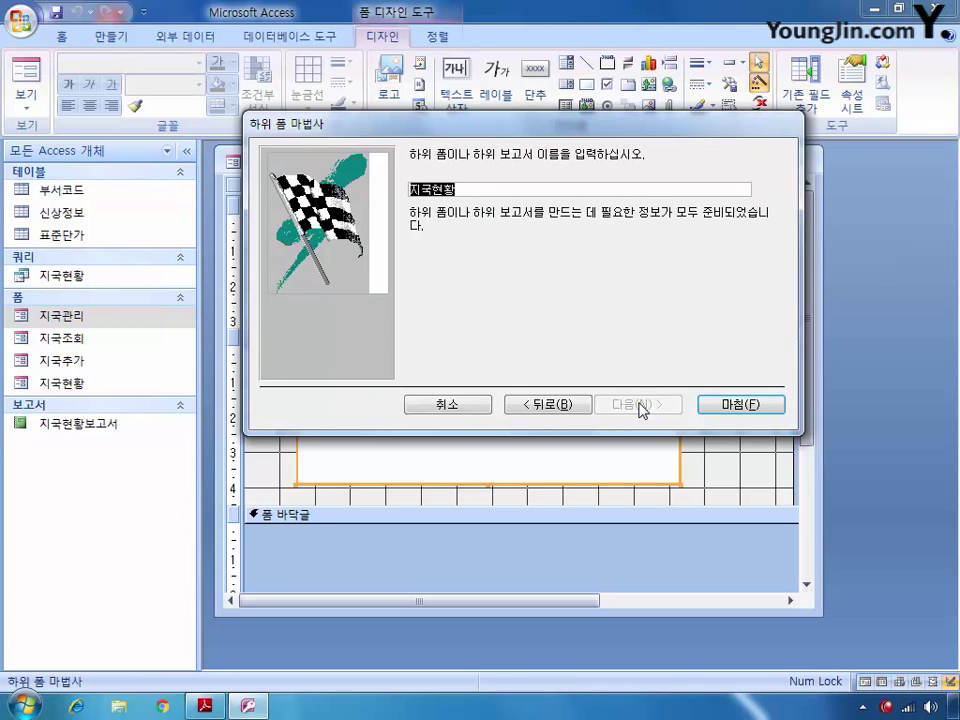
# - Name the subform 영진_지국현황, finish the wizard, and close the 지국관리 form with changes saved
pyautogui.click(410, 188)
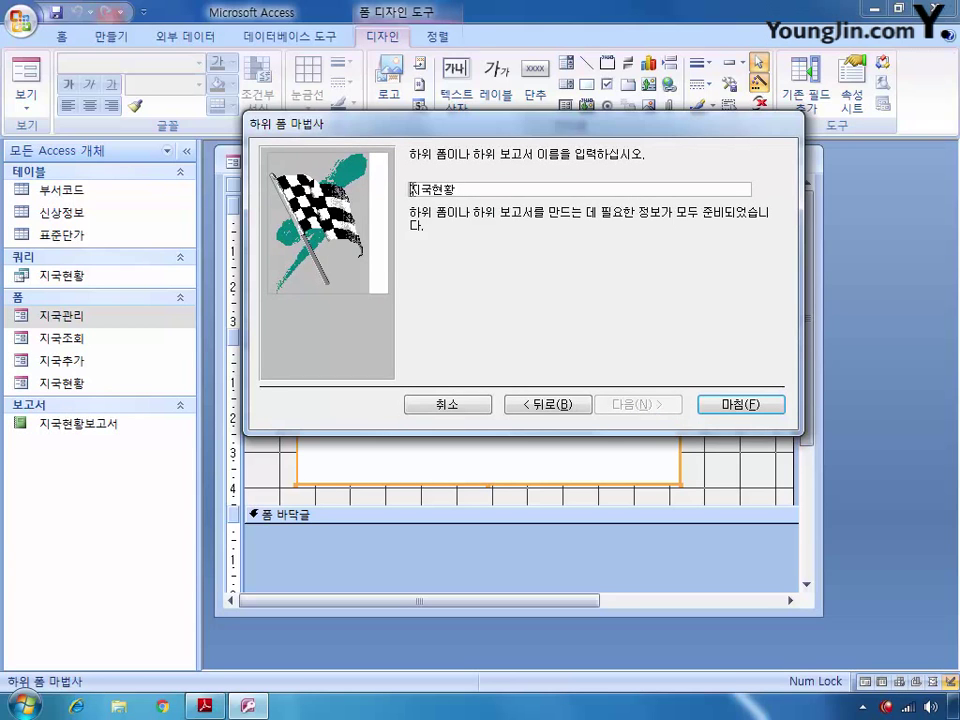
pyautogui.write('영진_')
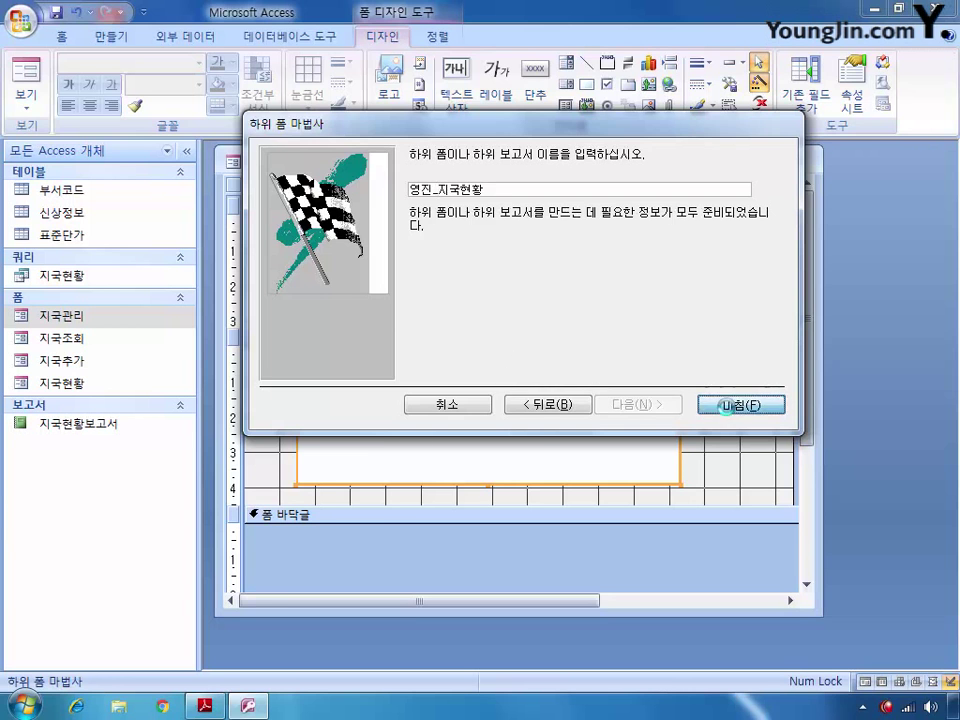
pyautogui.click(740, 404)
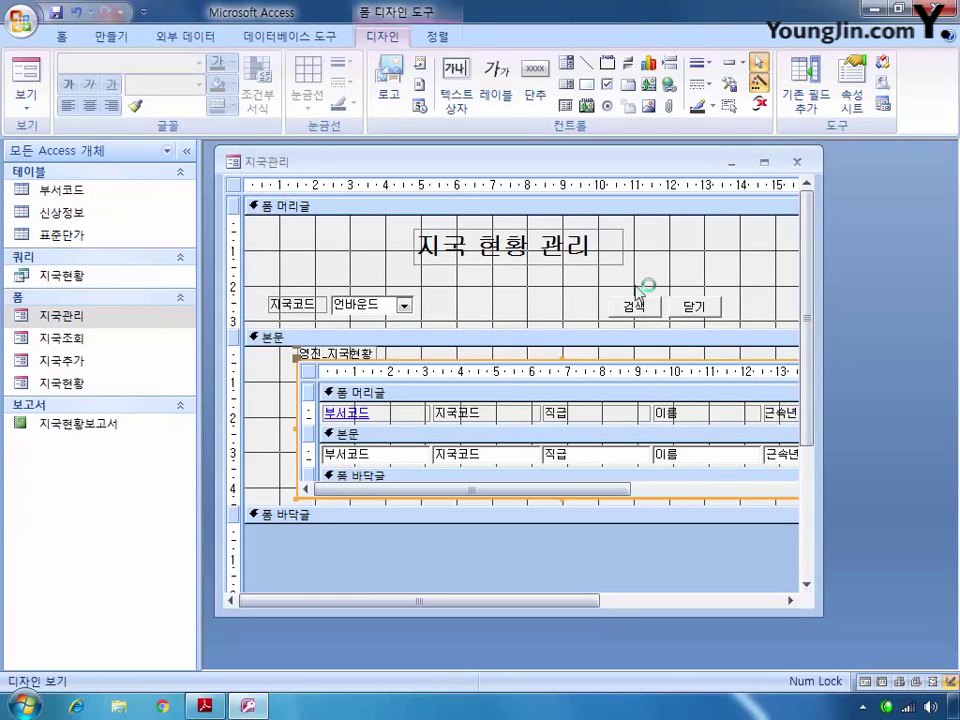
pyautogui.click(797, 163)
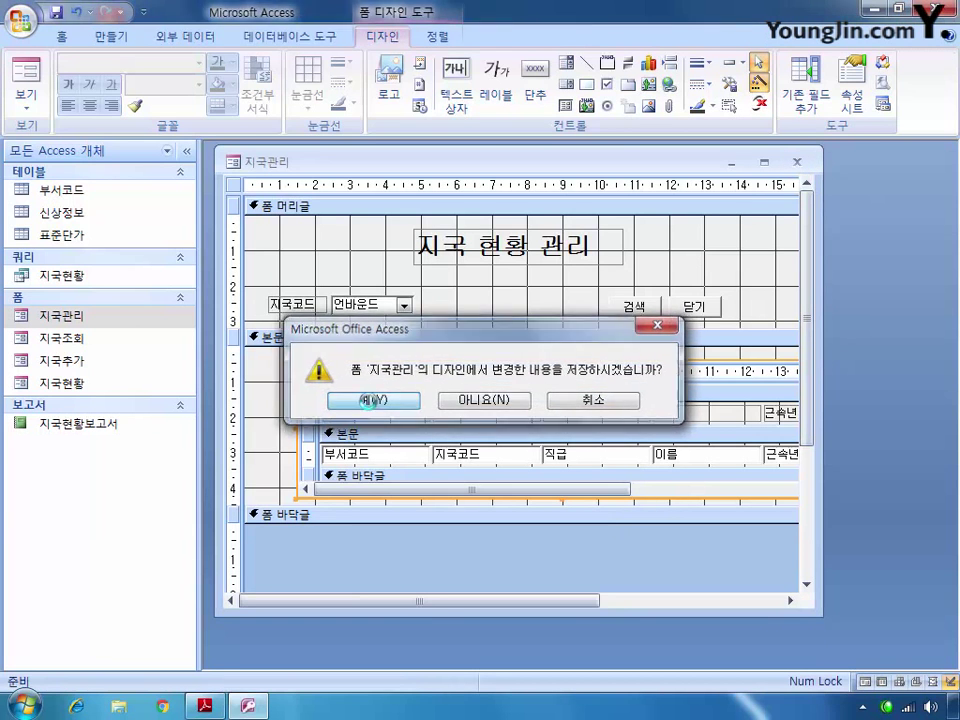
pyautogui.click(362, 338)
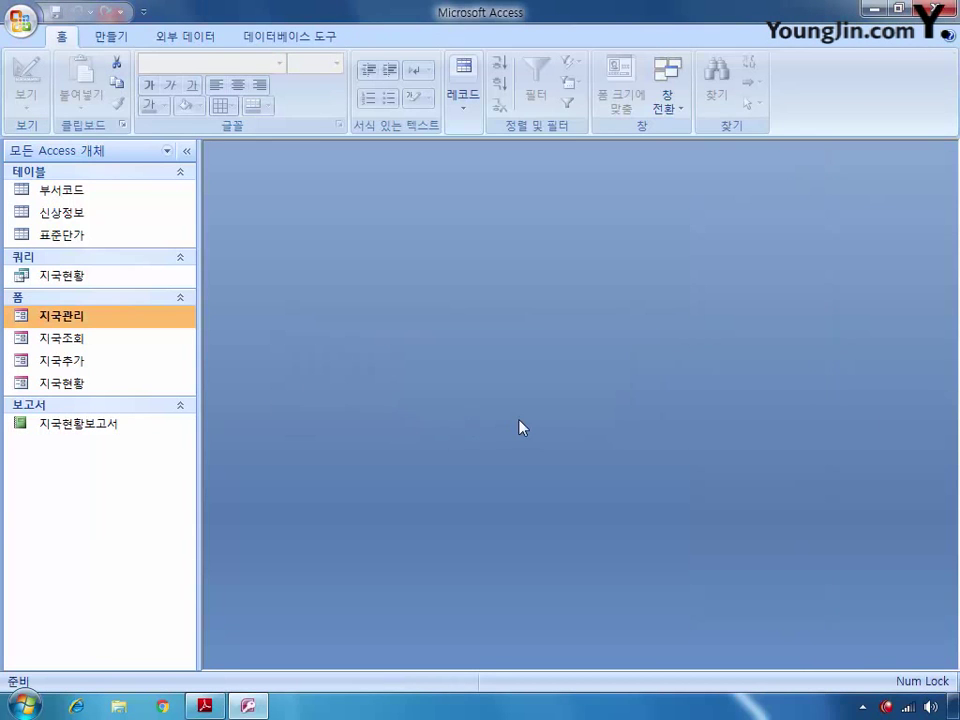
# - Reopen the 지국관리 form in design view and create an On Click event procedure for the 검색 button (cmd_검색)
pyautogui.rightClick(71, 320)
pyautogui.click(90, 377)
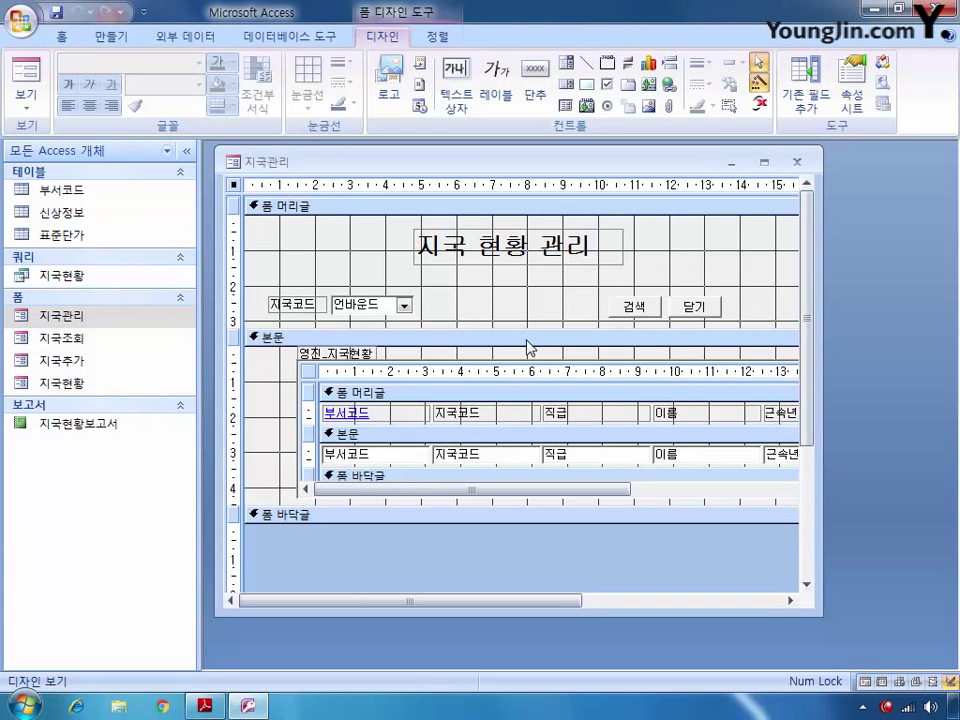
pyautogui.click(638, 320)
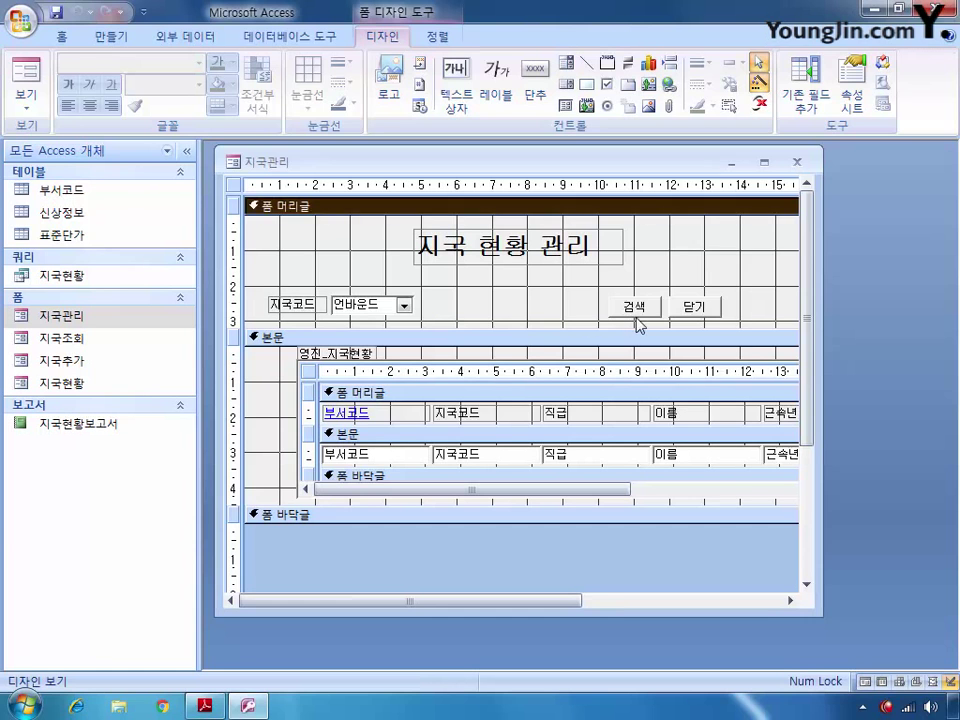
pyautogui.doubleClick(641, 316)
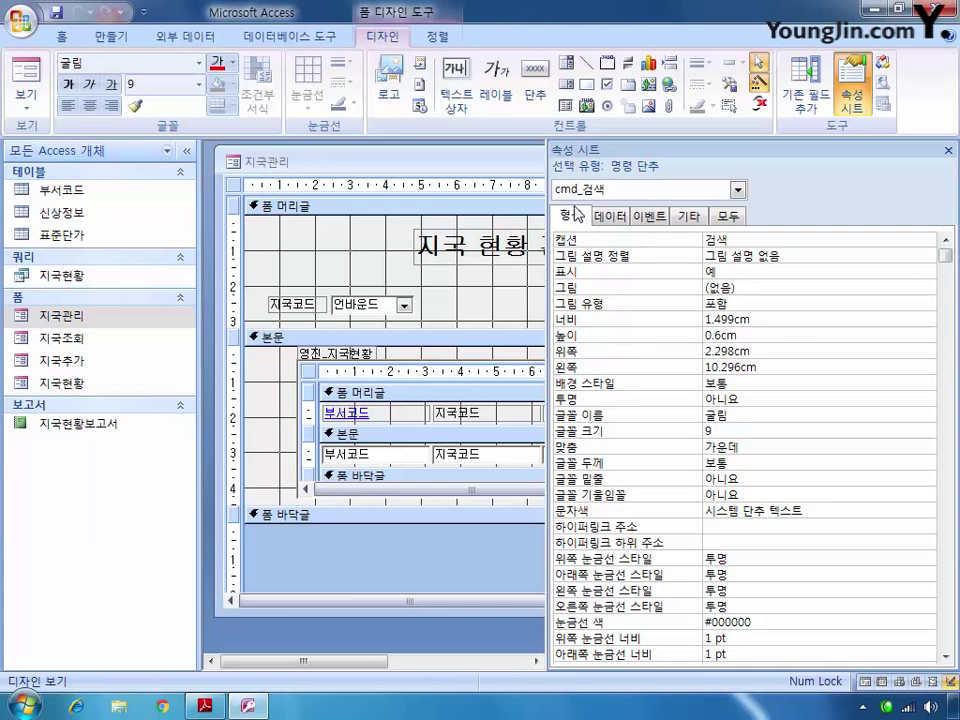
pyautogui.click(655, 217)
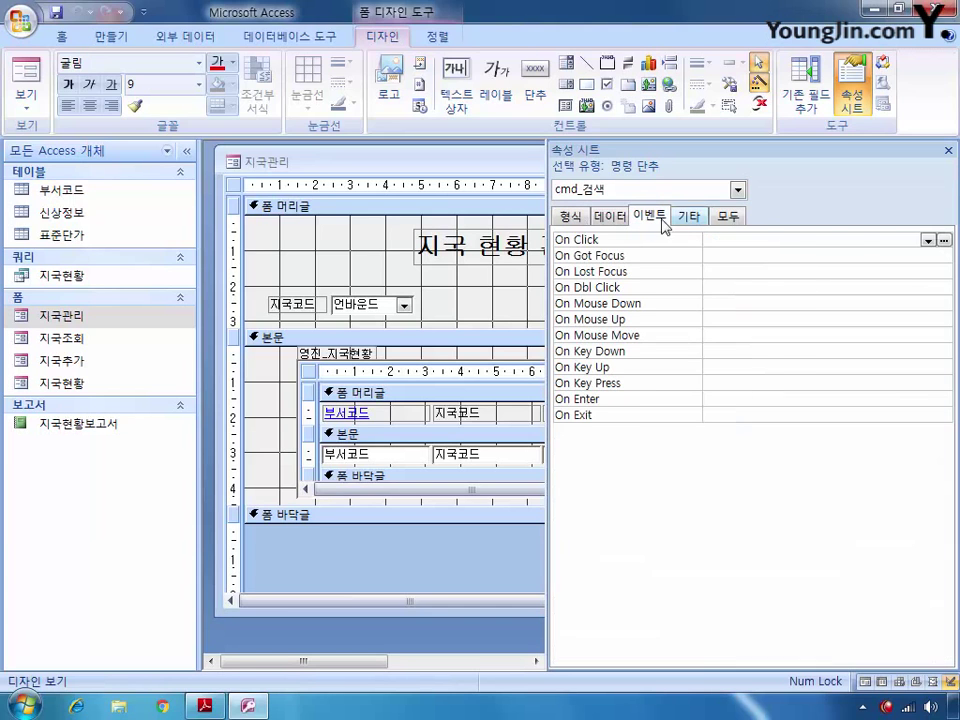
pyautogui.click(928, 240)
pyautogui.click(915, 255)
pyautogui.click(943, 240)
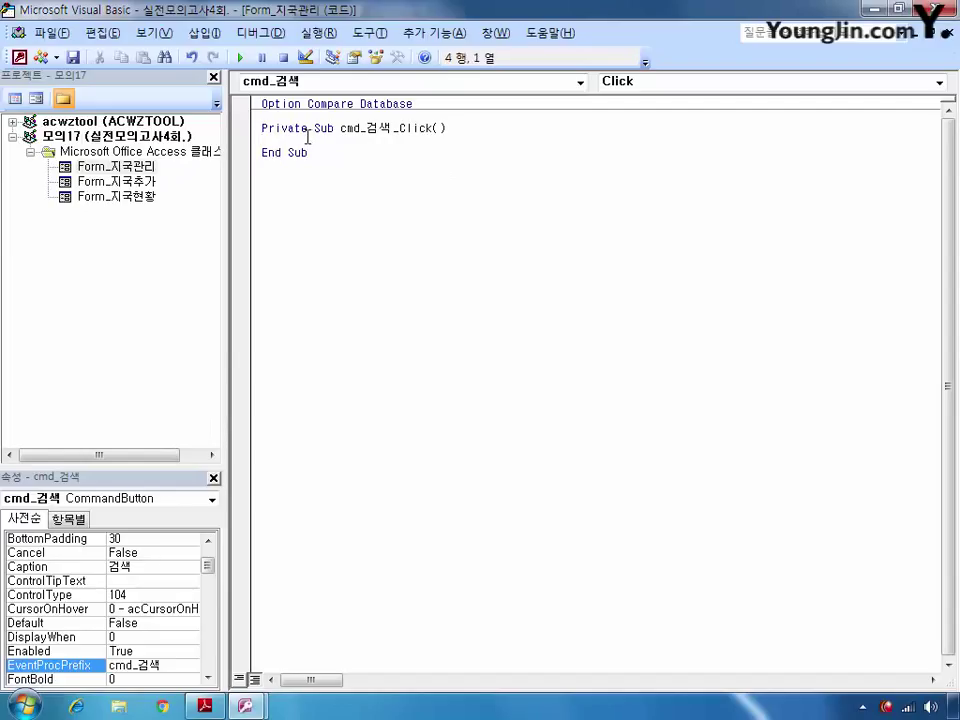
# - In the cmd_검색_Click procedure, write DoCmd.ApplyFilter , "지국코드 = '" & cmb_지국코드 & "'"
pyautogui.write('ㅇ')
pyautogui.press('BackSpace')
pyautogui.write('docmd.')
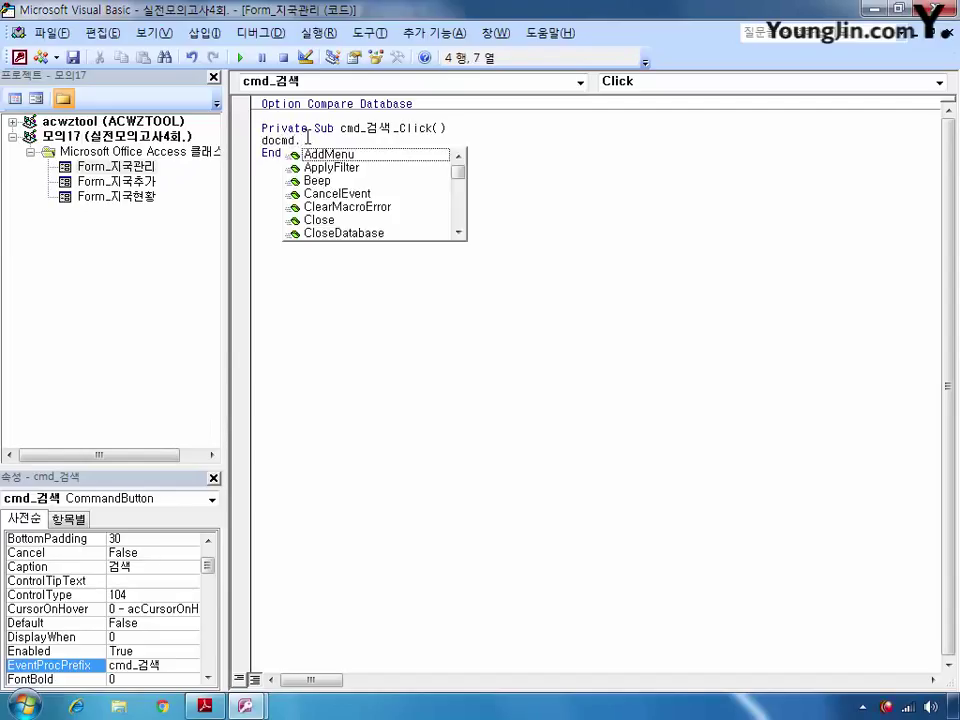
pyautogui.press('Down')
pyautogui.press('Tab')
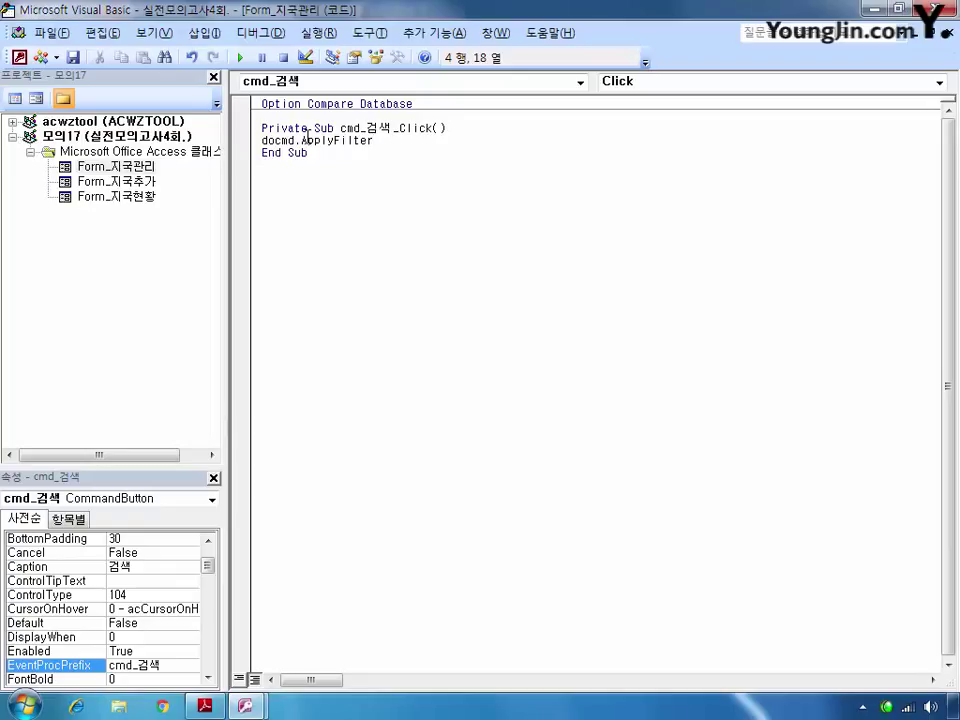
pyautogui.write(',')
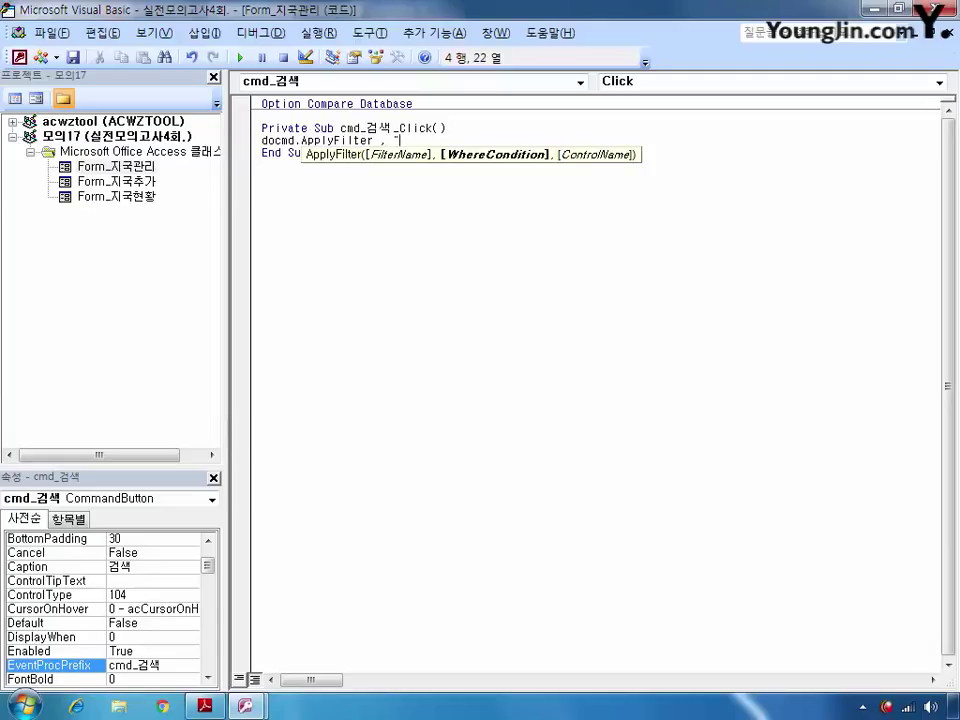
pyautogui.write(' "지국코드')
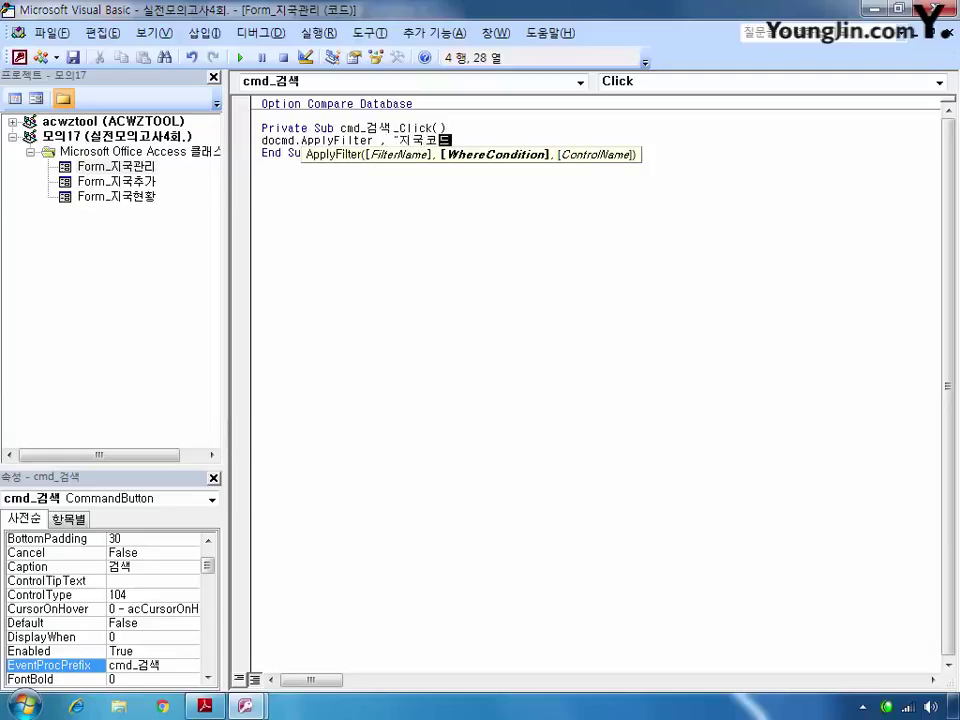
pyautogui.write(' = \'" &')
pyautogui.write('cmb')
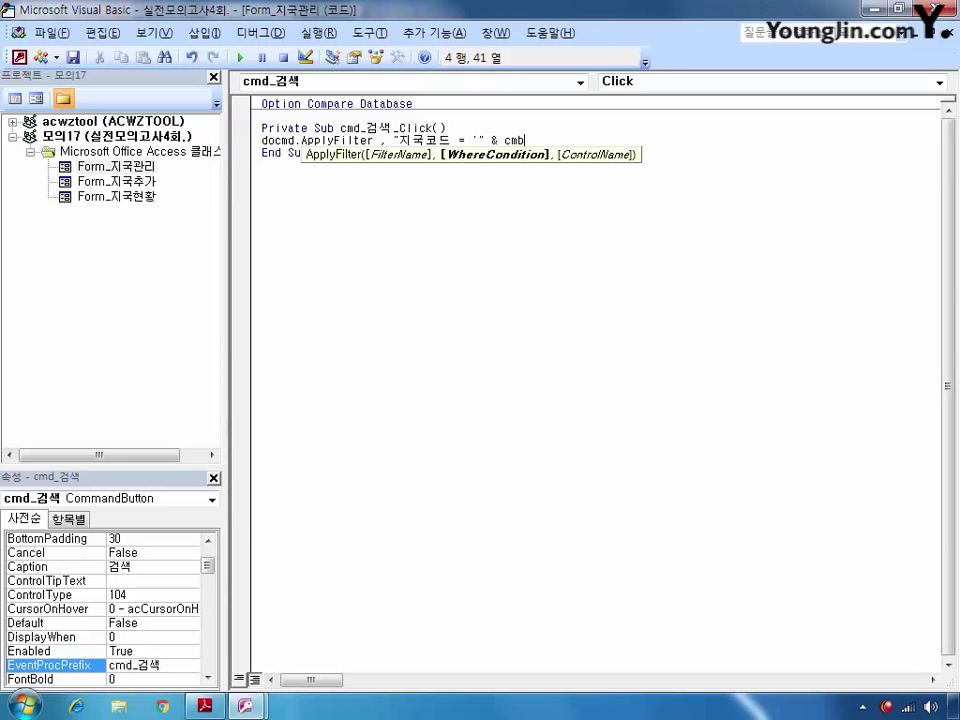
pyautogui.write('_지국코드 & ')
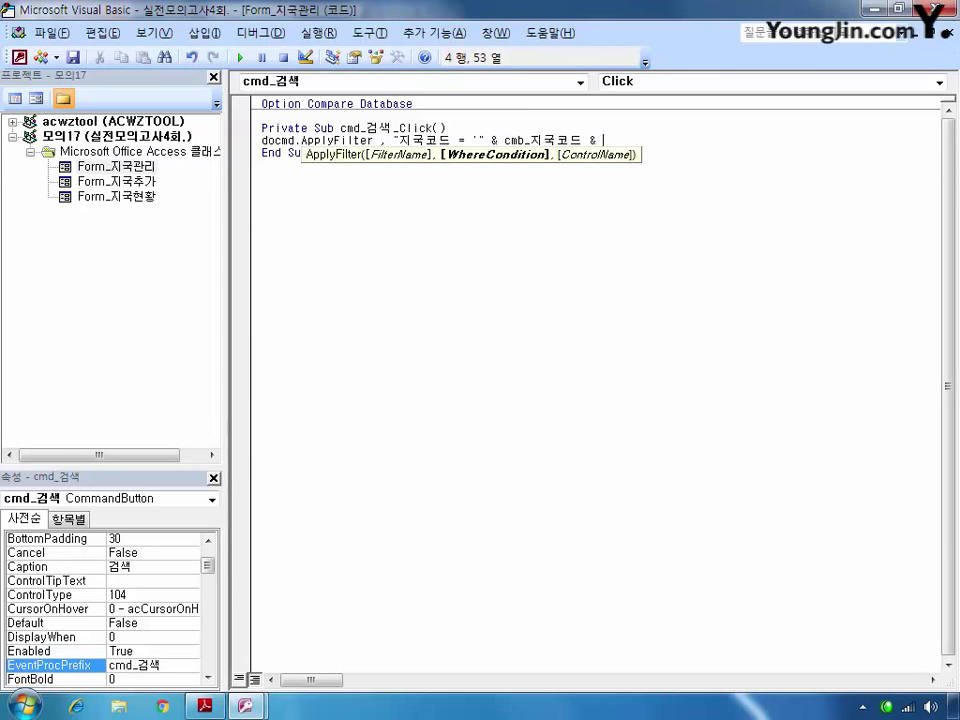
pyautogui.write('"\'"')
pyautogui.click(344, 226)
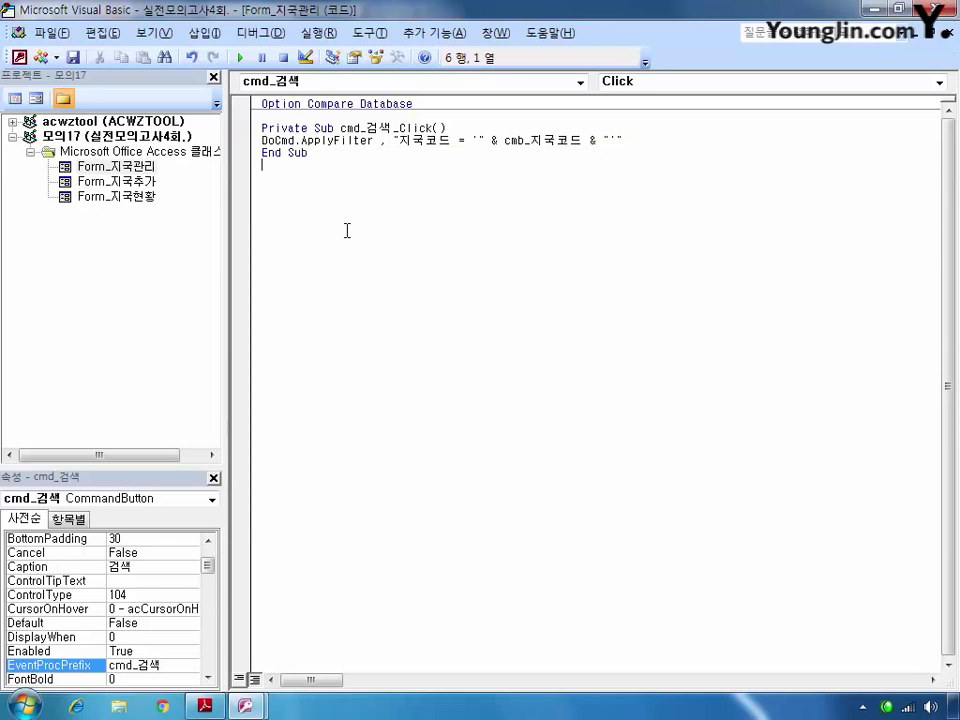
# - Return from the code editor to the 지국관리 form, maximize it, and close it with changes saved
pyautogui.hotkey('alt', 'F11')
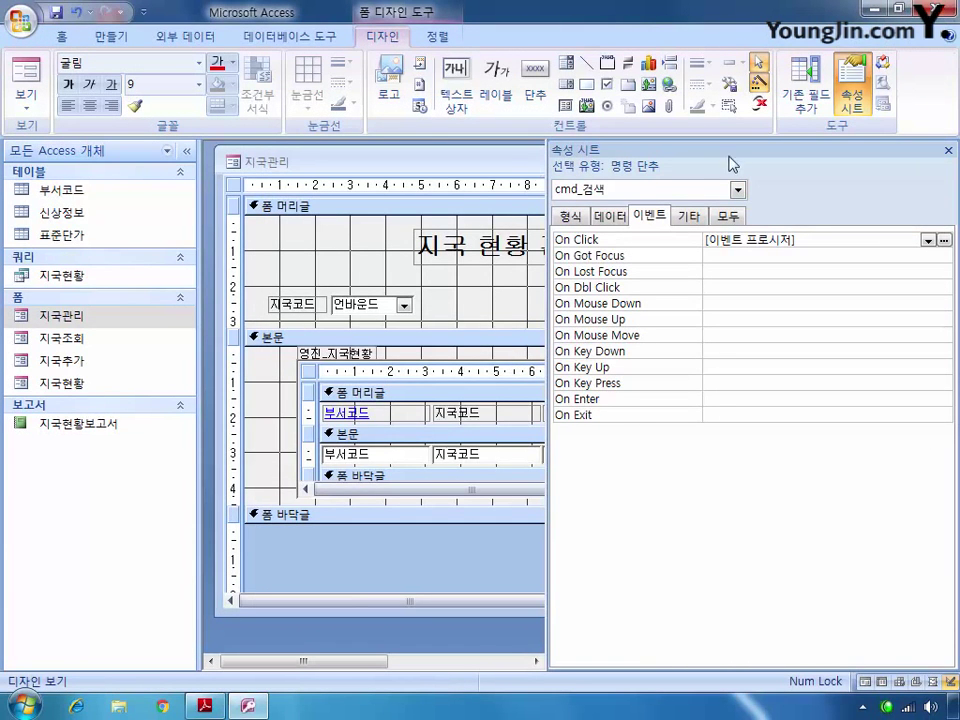
pyautogui.doubleClick(508, 162)
pyautogui.hotkey('ctrl', 'F4')
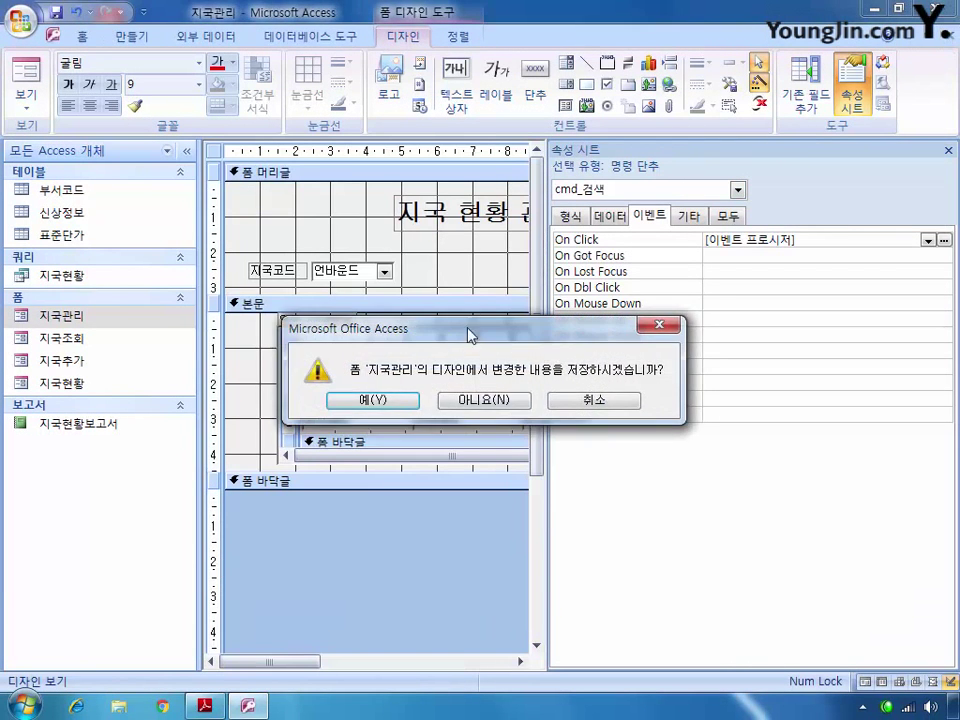
pyautogui.click(388, 400)
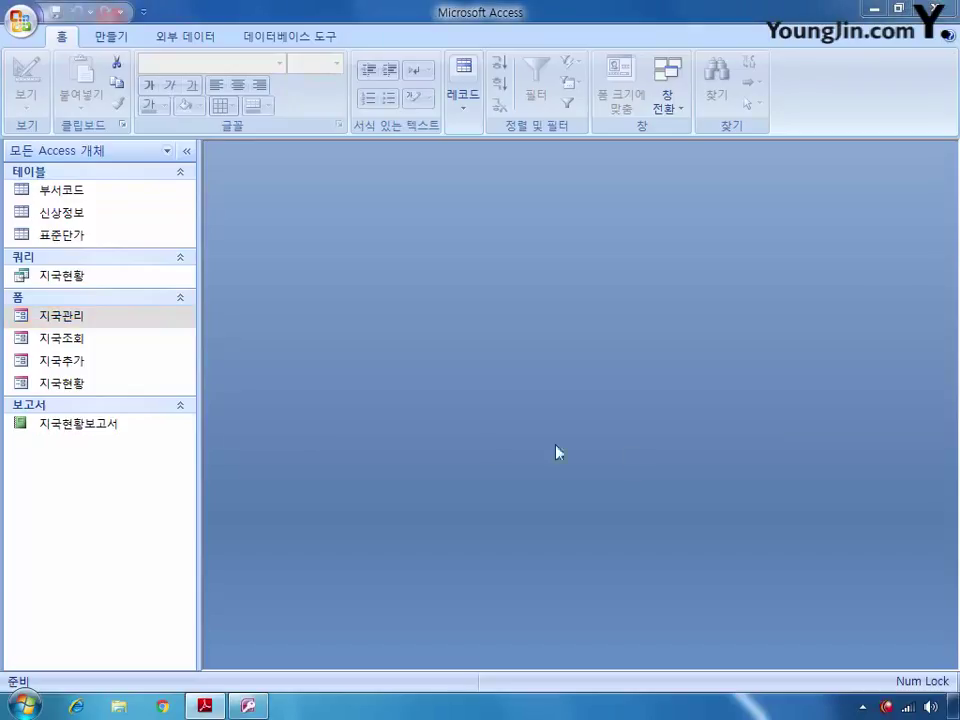
# - Open the 지국현황보고서 report in design view and set the 부서코드 group's sort order to 오름차순
pyautogui.rightClick(122, 425)
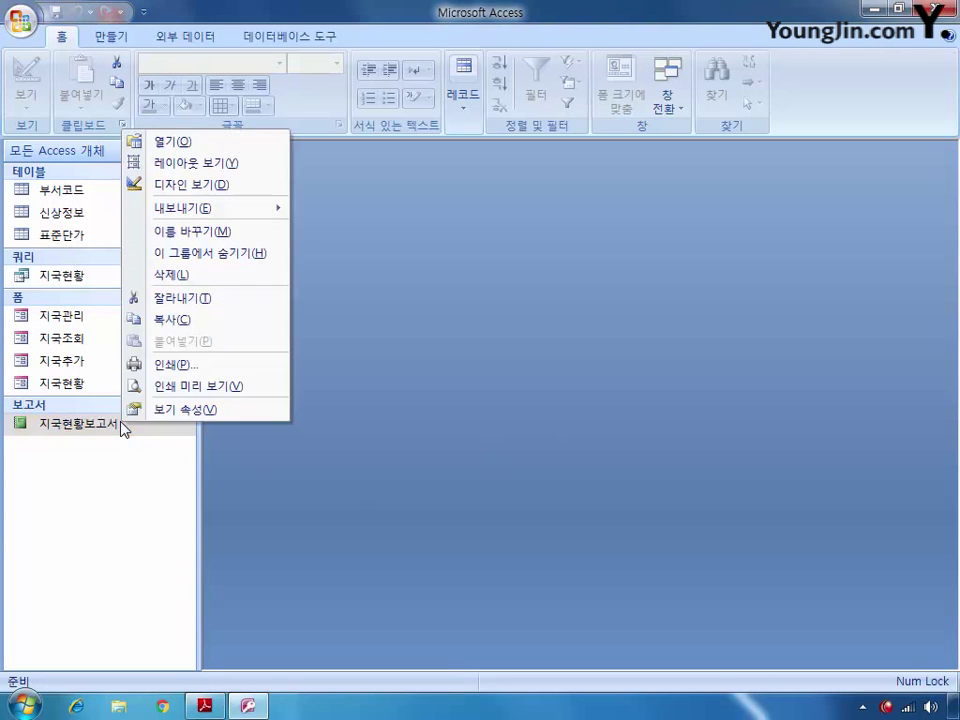
pyautogui.click(240, 185)
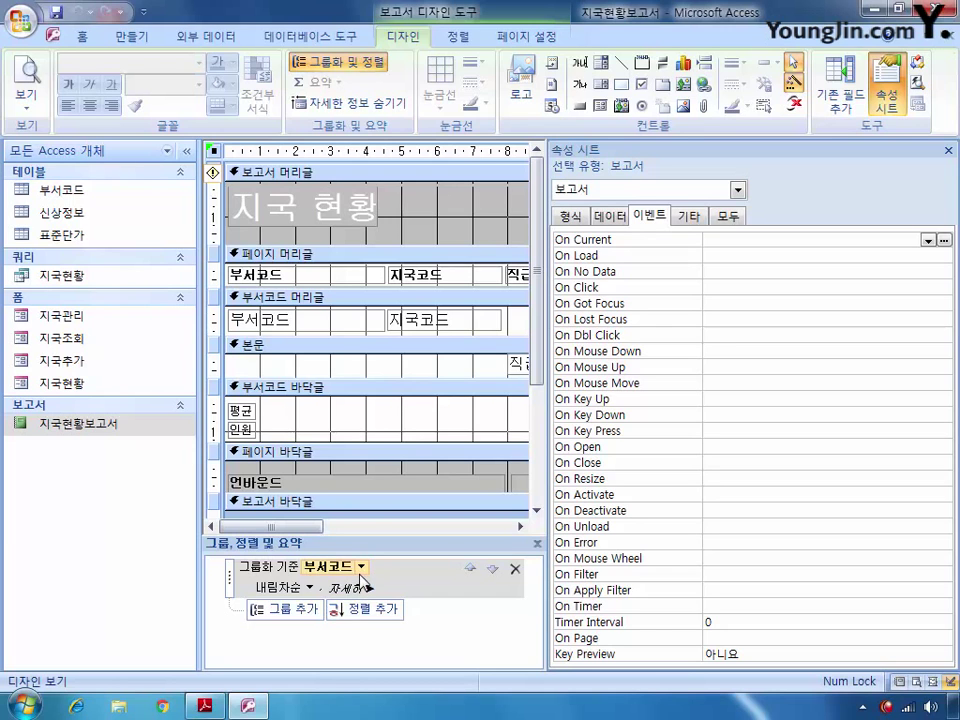
pyautogui.click(311, 588)
pyautogui.click(283, 604)
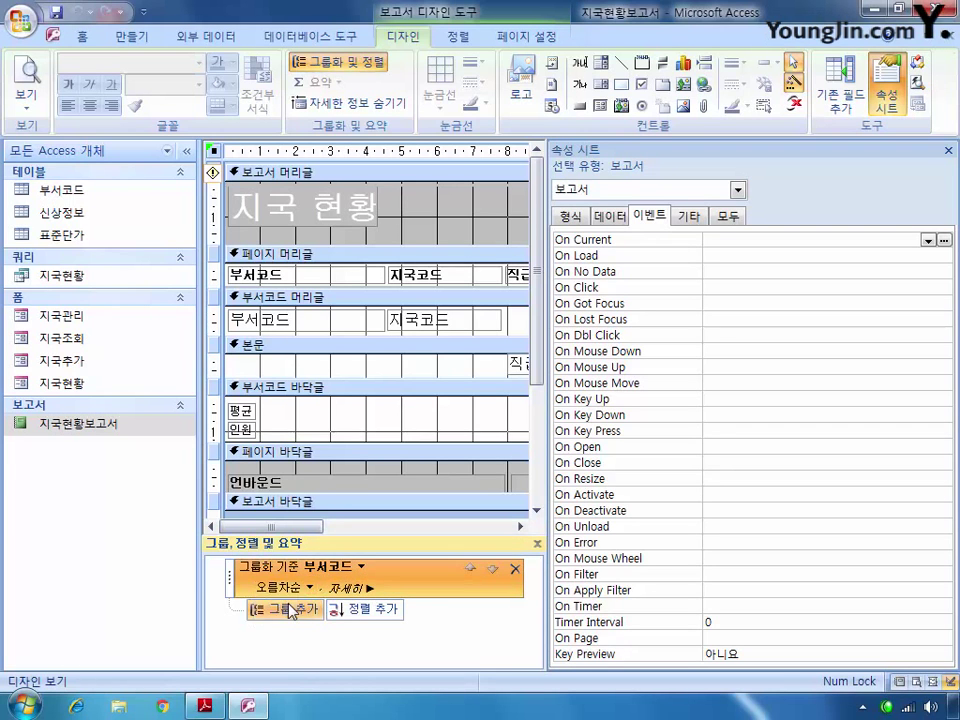
# - Add sort levels for 지국코드, 직급 and 이름 below the 부서코드 group, all in 오름차순 order
pyautogui.click(352, 611)
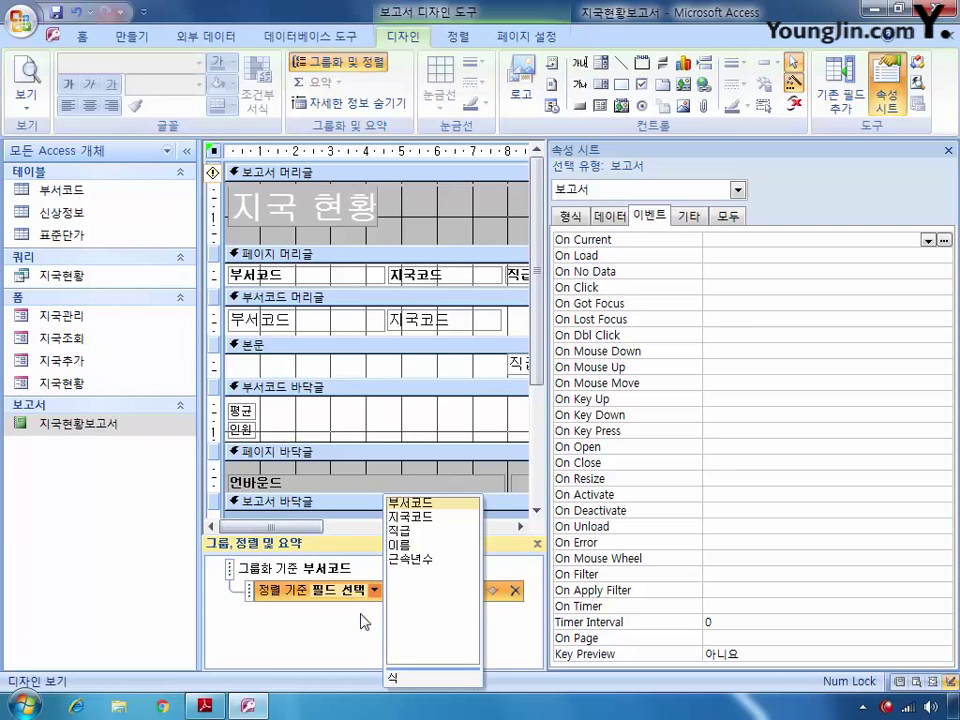
pyautogui.click(412, 518)
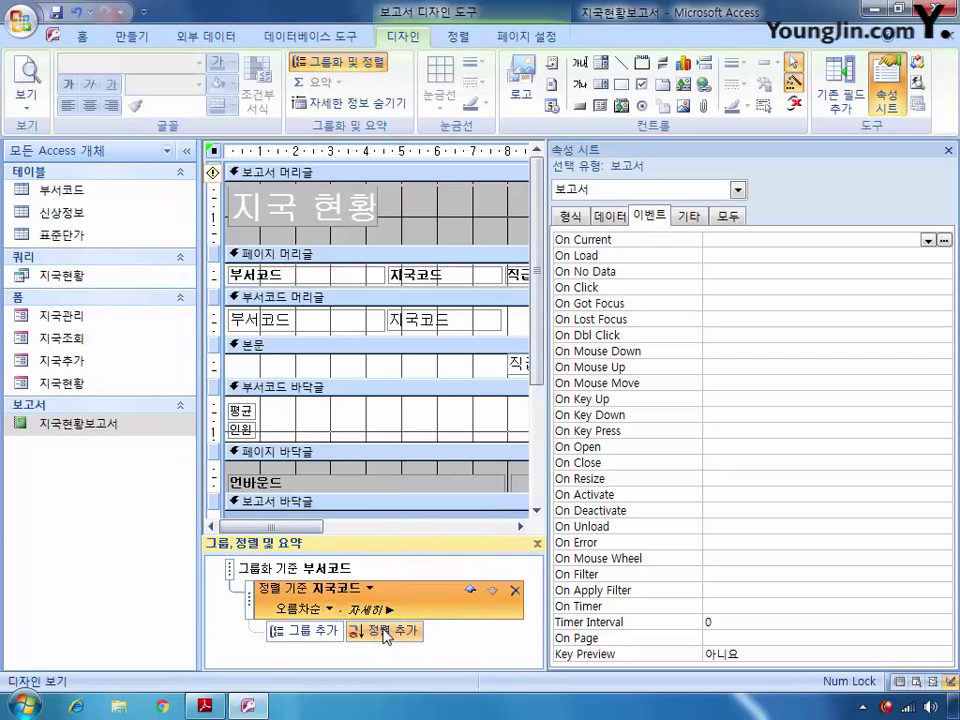
pyautogui.click(378, 630)
pyautogui.click(420, 531)
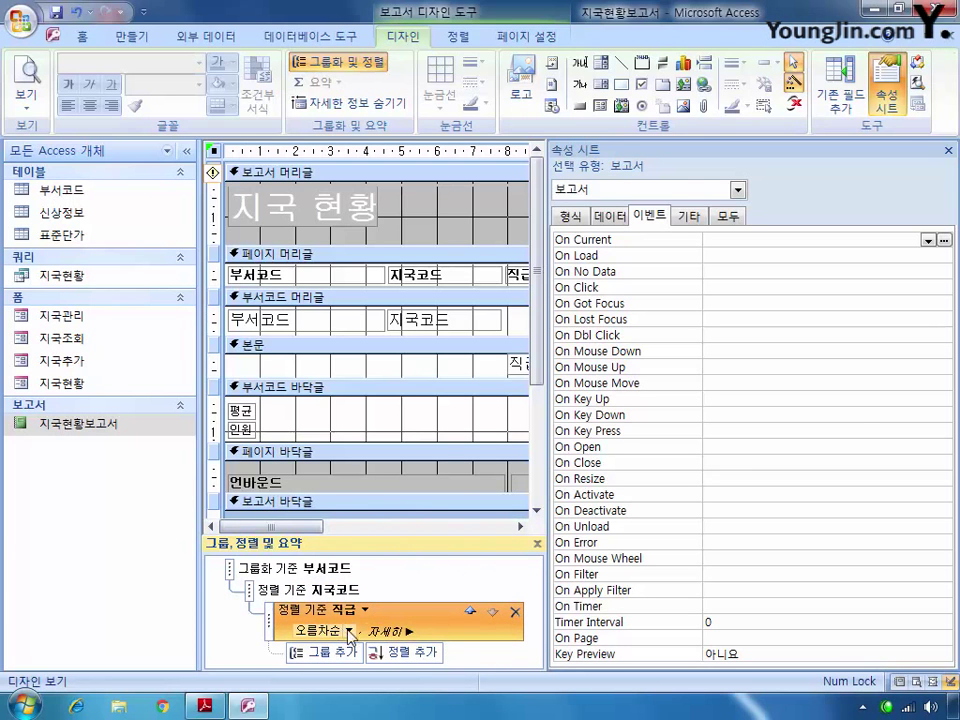
pyautogui.click(403, 651)
pyautogui.click(366, 483)
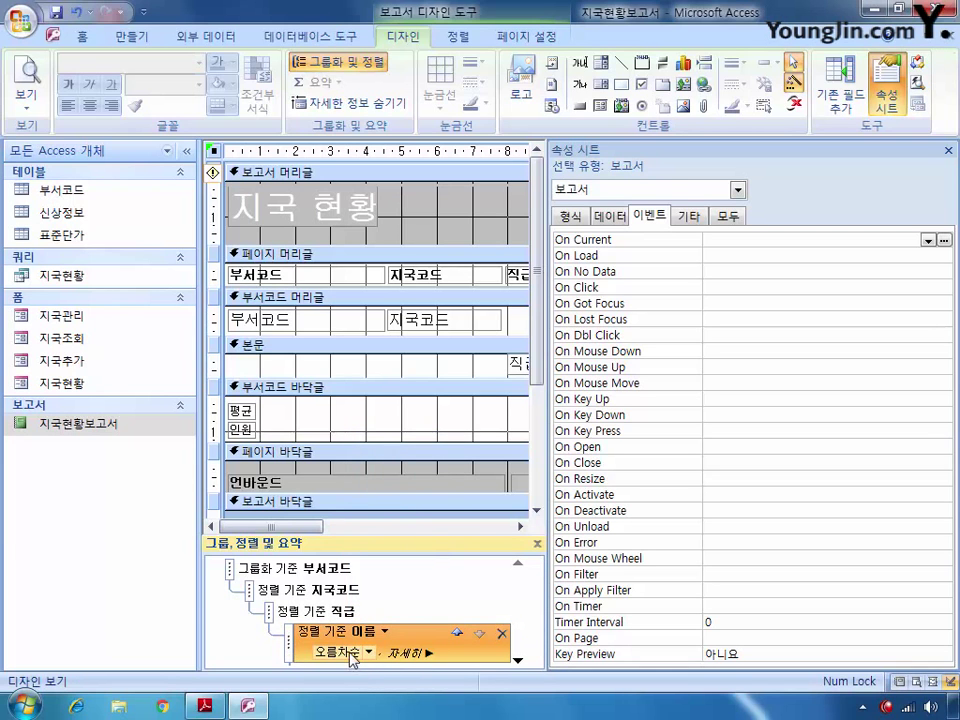
# - Set the control source of the txt_평균 text box in the report to =avg([근속년수])
pyautogui.click(738, 190)
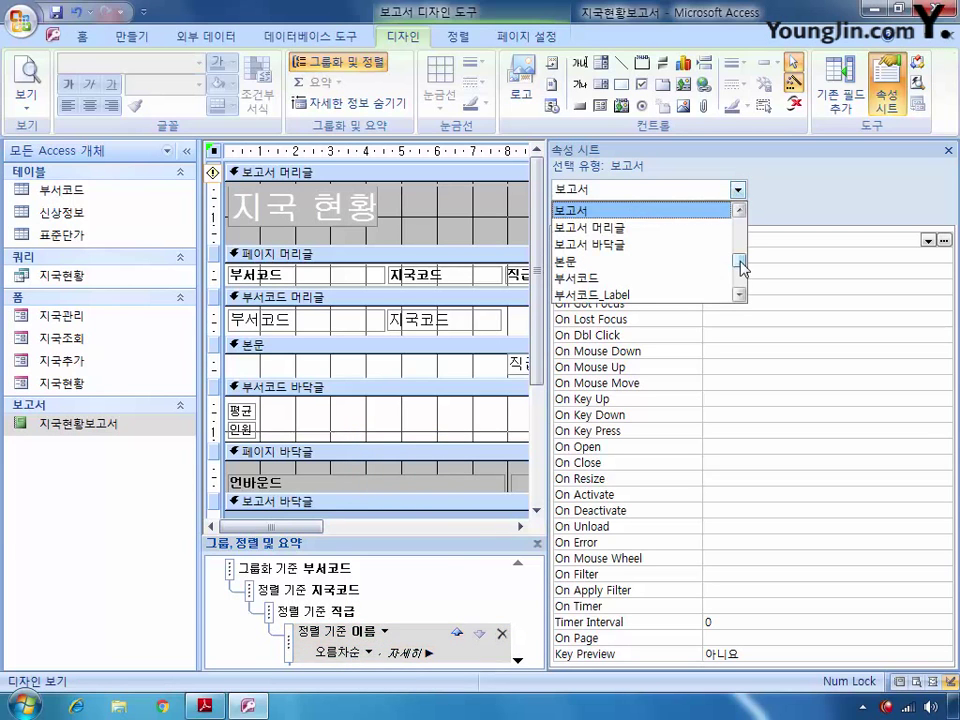
pyautogui.moveTo(739, 261)
pyautogui.mouseDown()
pyautogui.moveTo(748, 225)
pyautogui.moveTo(742, 248)
pyautogui.mouseUp()
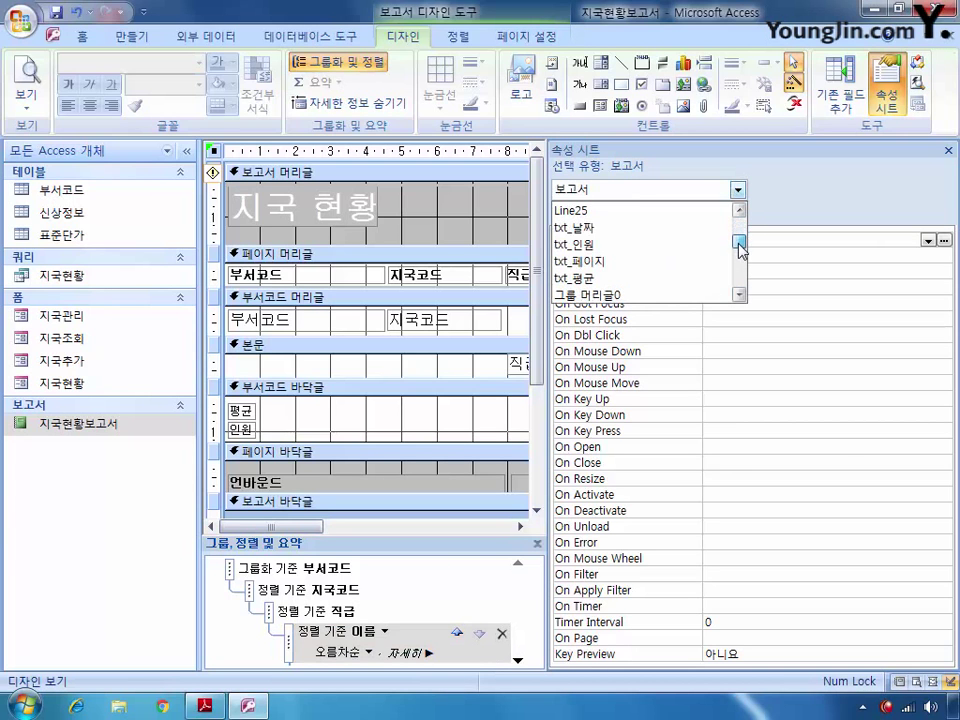
pyautogui.click(629, 280)
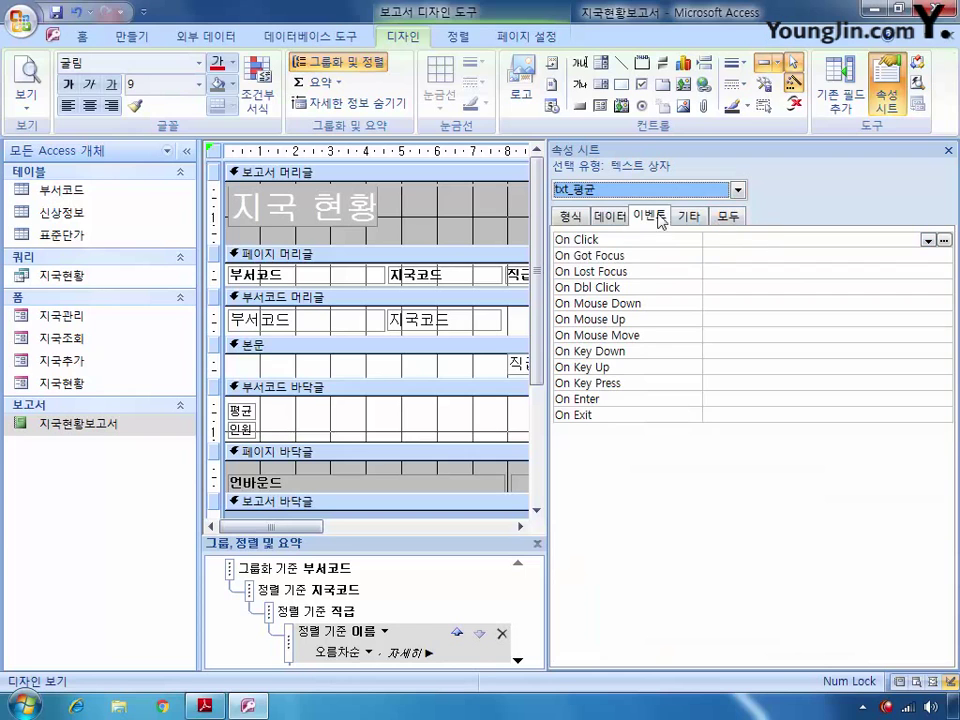
pyautogui.click(611, 216)
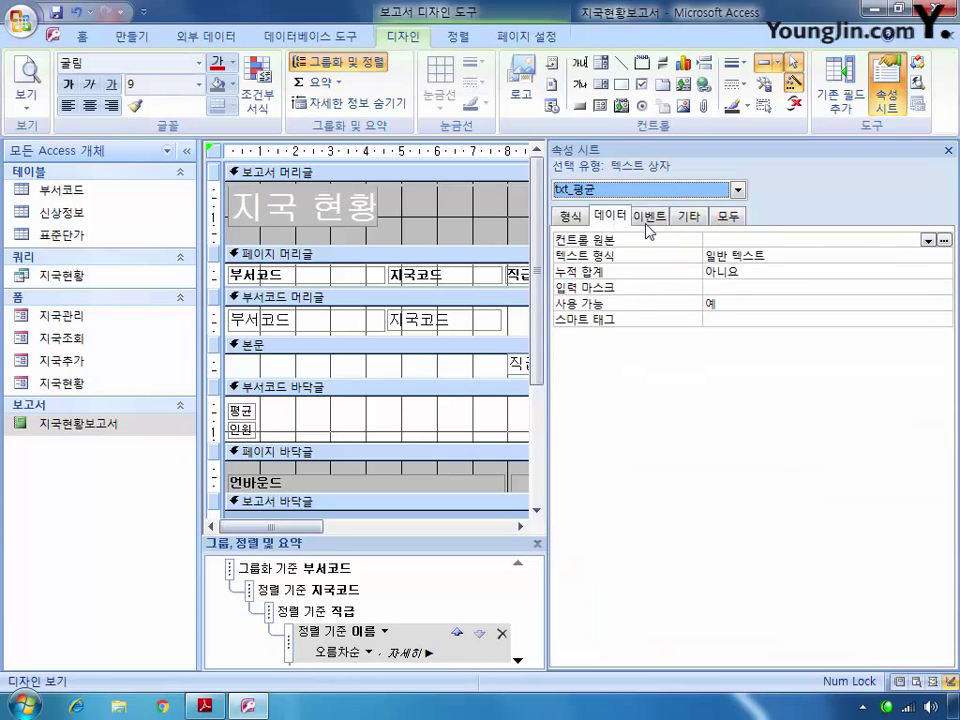
pyautogui.click(740, 237)
pyautogui.write('=avg')
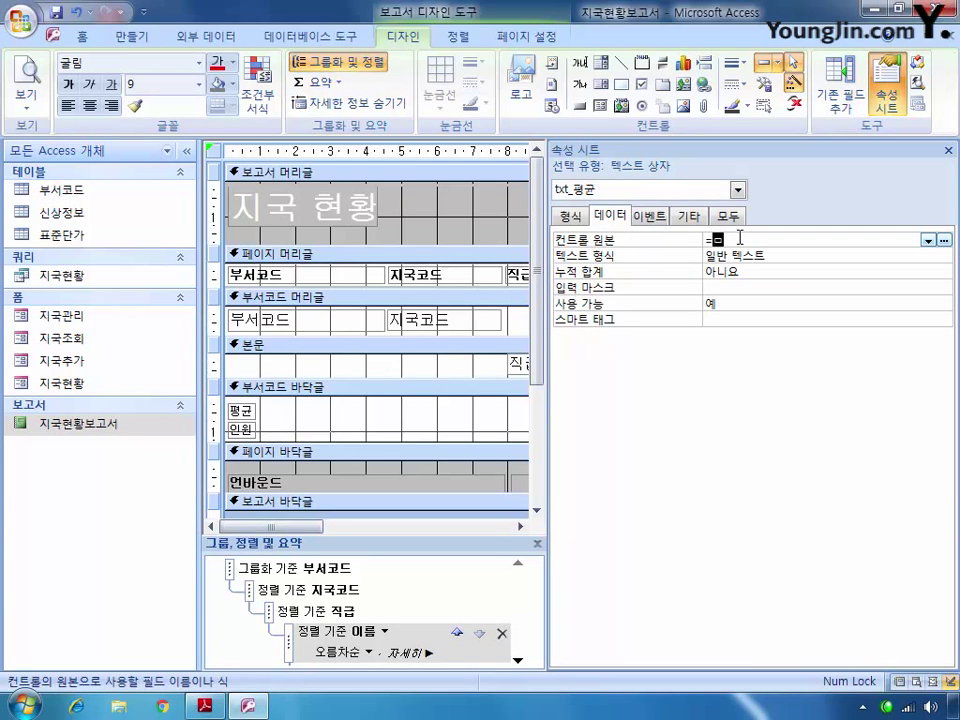
pyautogui.write('(')
pyautogui.write('[급')
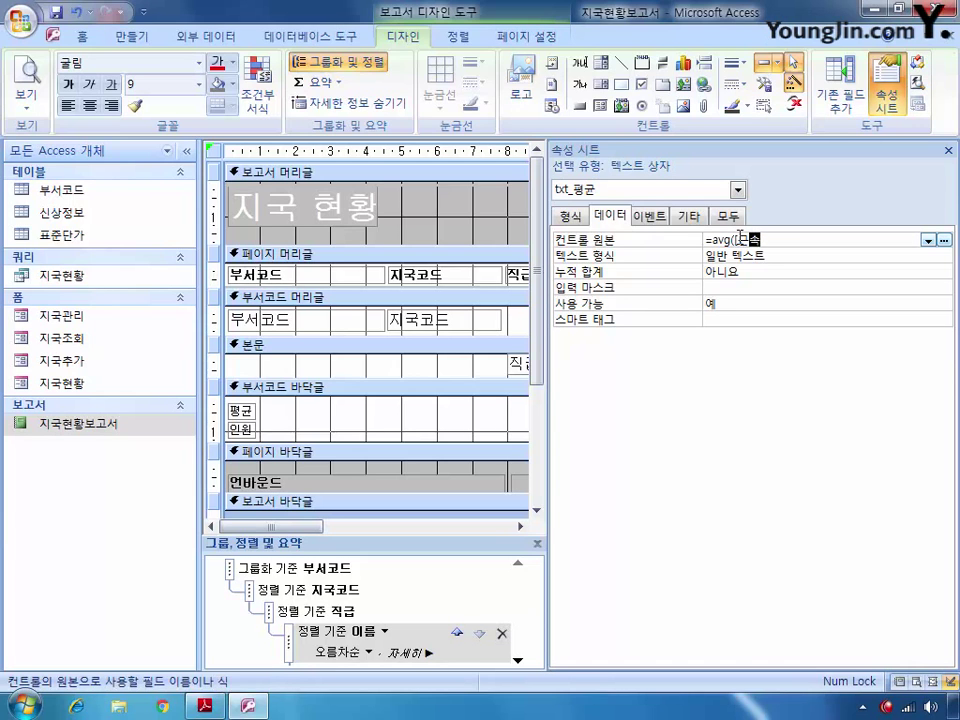
pyautogui.write('년수')
pyautogui.write('])')
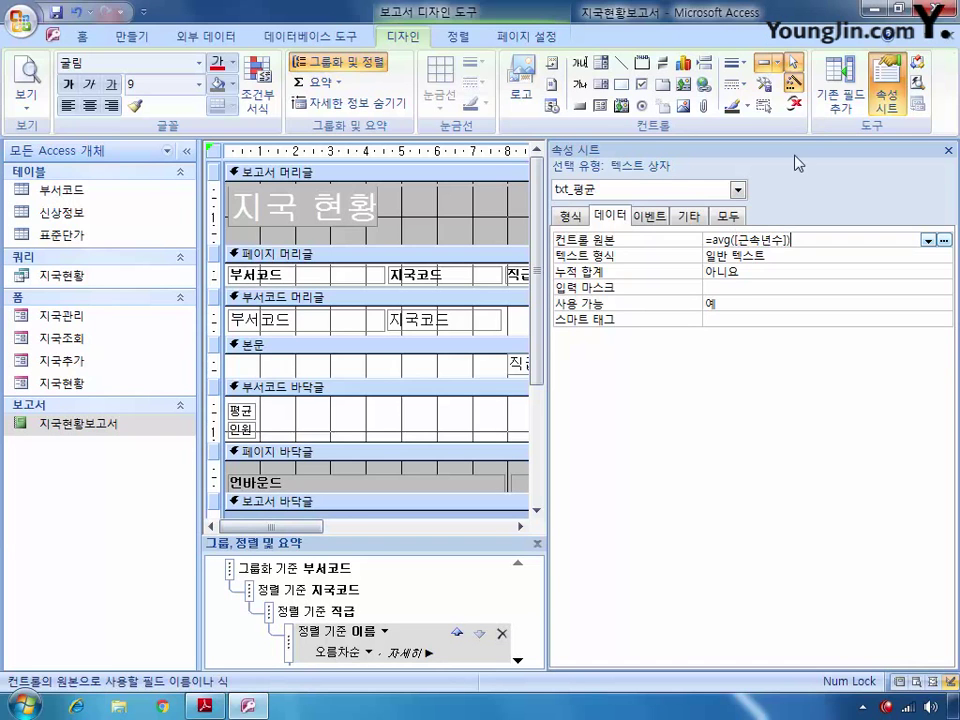
# - Set the control source of the txt_인원 text box to =count(*)
pyautogui.click(737, 190)
pyautogui.click(740, 211)
pyautogui.click(740, 211)
pyautogui.click(740, 211)
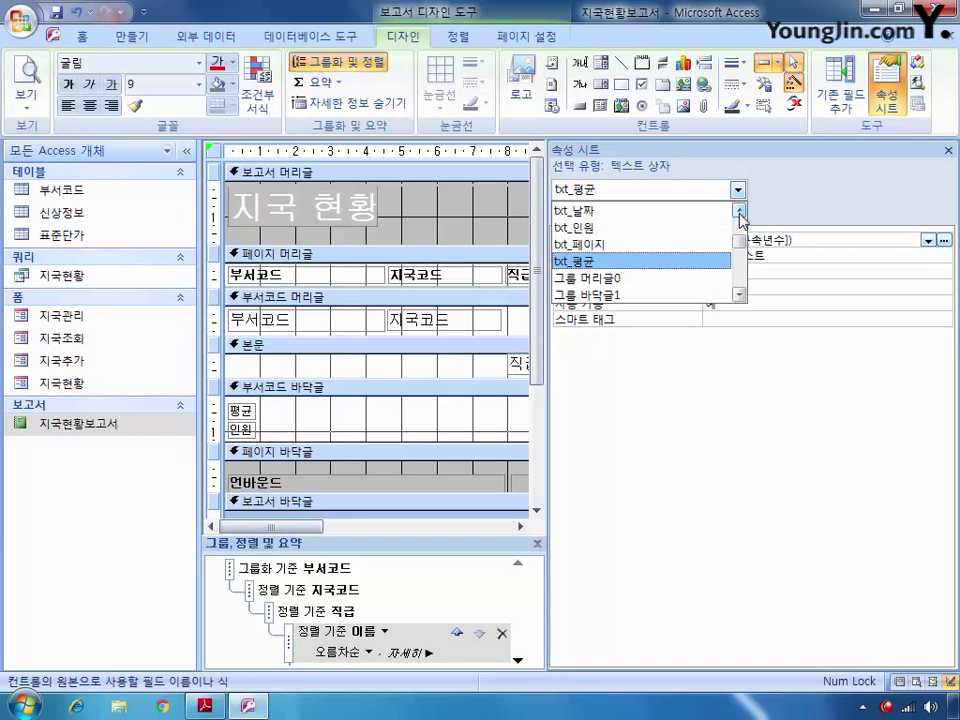
pyautogui.click(600, 211)
pyautogui.click(757, 236)
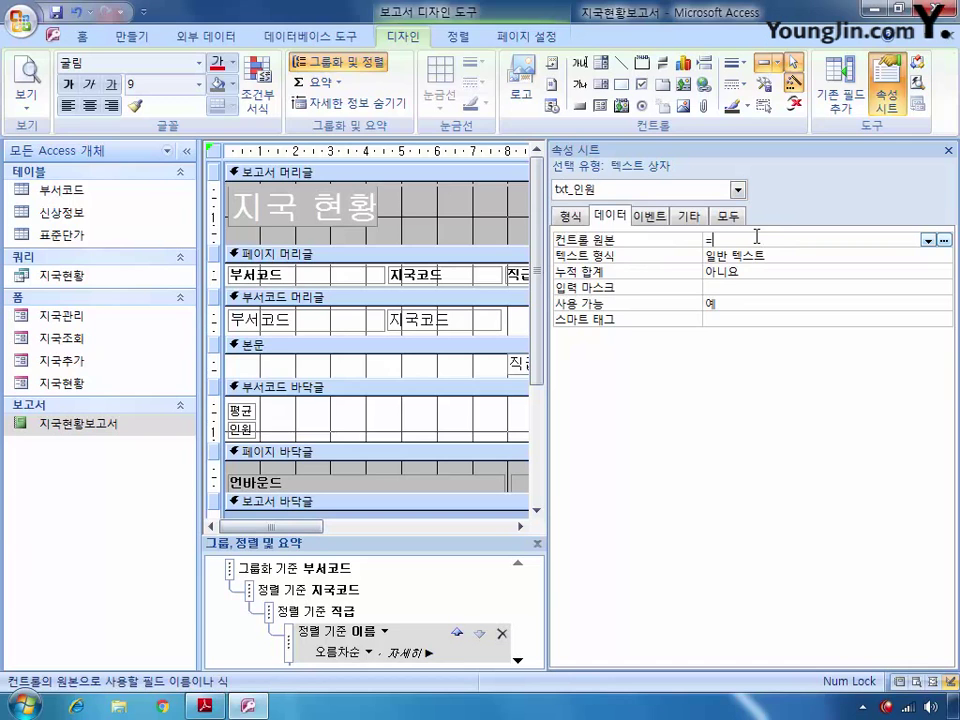
pyautogui.write('=채ㅕㅜㅅ')
pyautogui.press('BackSpace')
pyautogui.press('BackSpace')
pyautogui.press('BackSpace')
pyautogui.press('BackSpace')
pyautogui.write('count(')
# - Set the control source of the txt_날짜 text box in the page footer to =now()
pyautogui.click(737, 189)
pyautogui.click(739, 211)
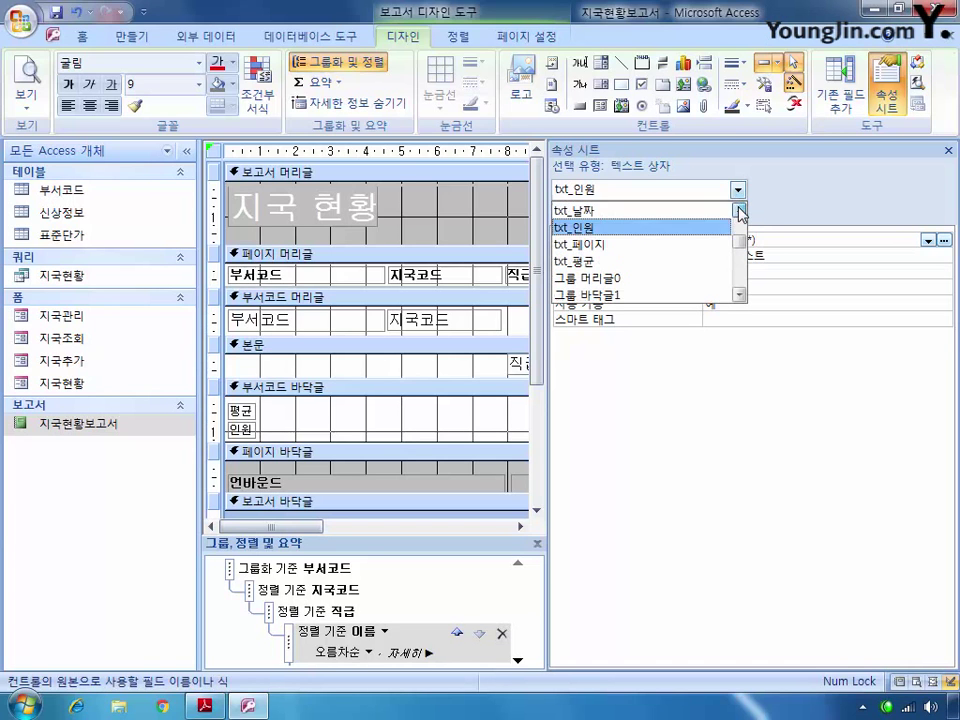
pyautogui.click(729, 211)
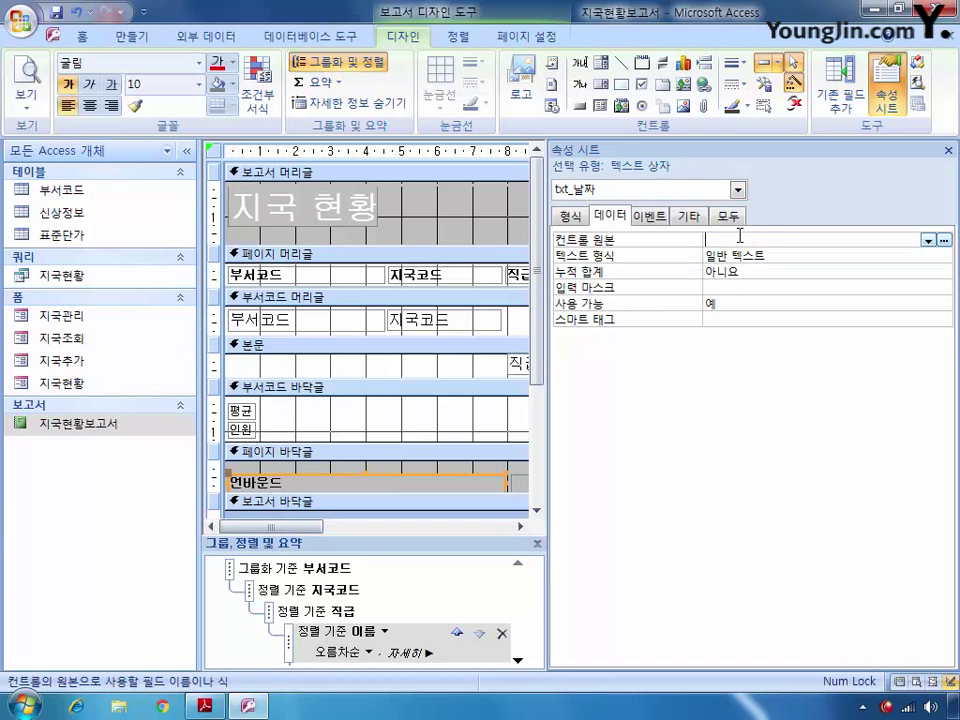
pyautogui.click(740, 236)
pyautogui.write('=now()')
# - Set the txt_페이지 control source to =[page] & " / " & [pages] and close the report with changes saved
pyautogui.click(737, 189)
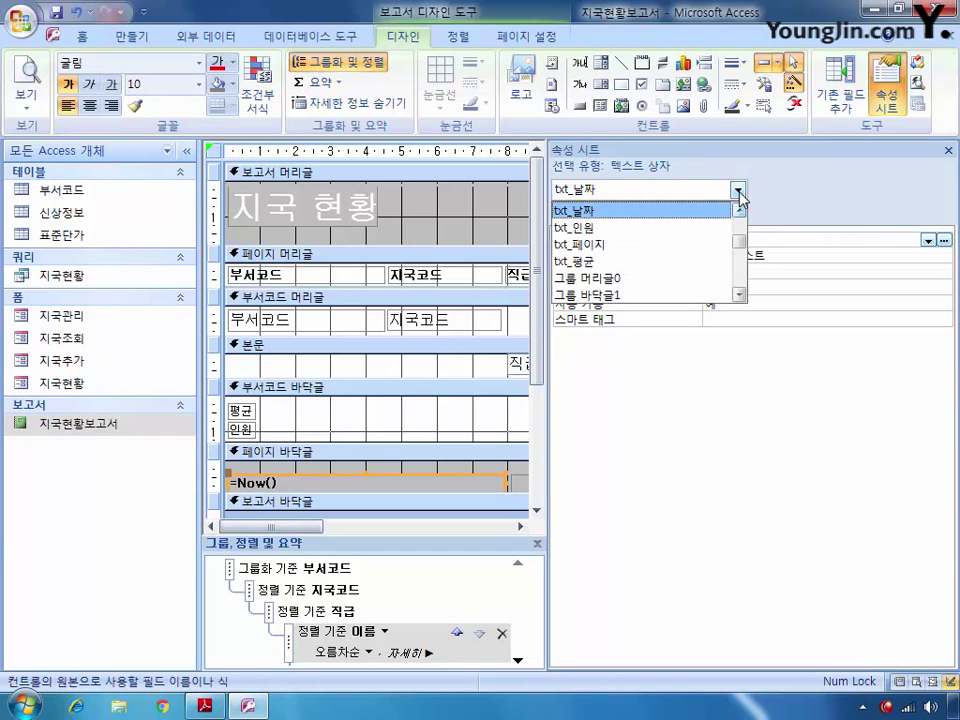
pyautogui.click(690, 245)
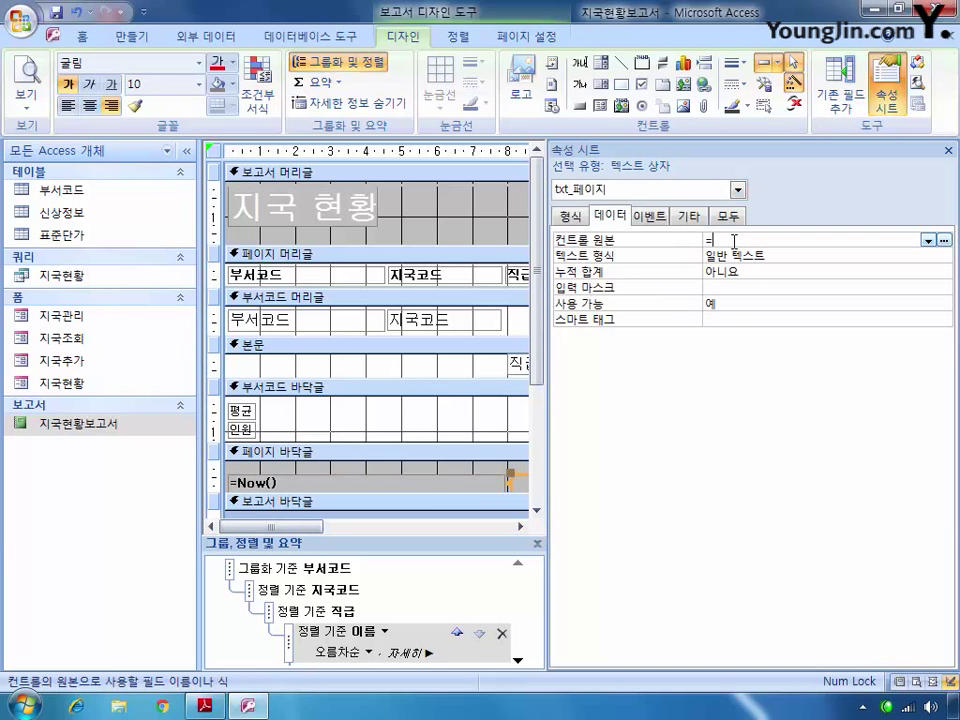
pyautogui.write('[page] & " / " & [pages')
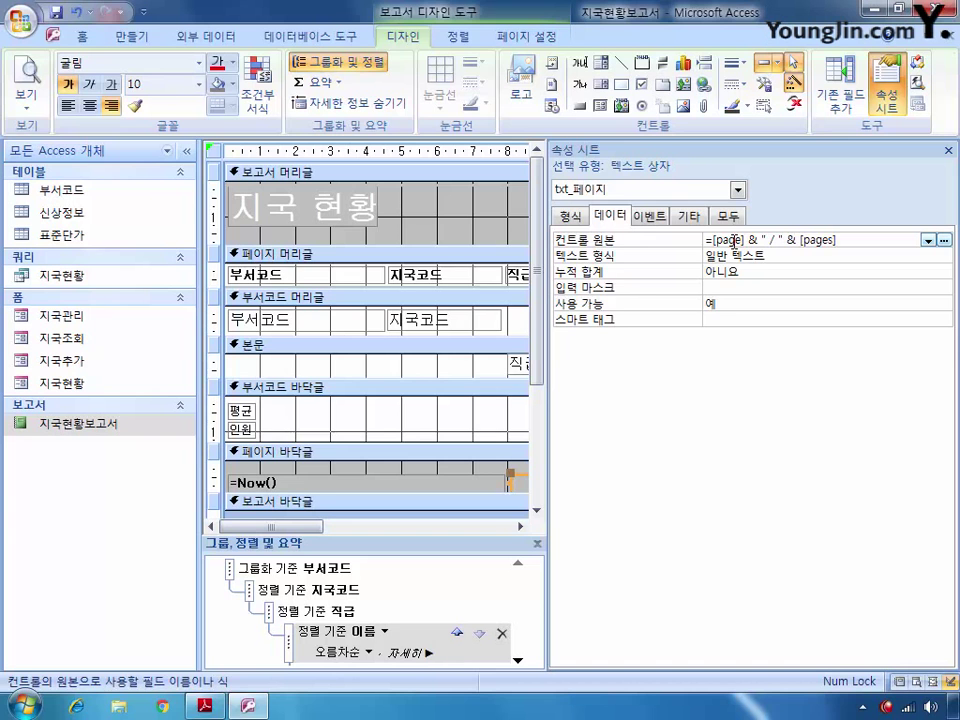
pyautogui.click(947, 37)
pyautogui.click(371, 400)
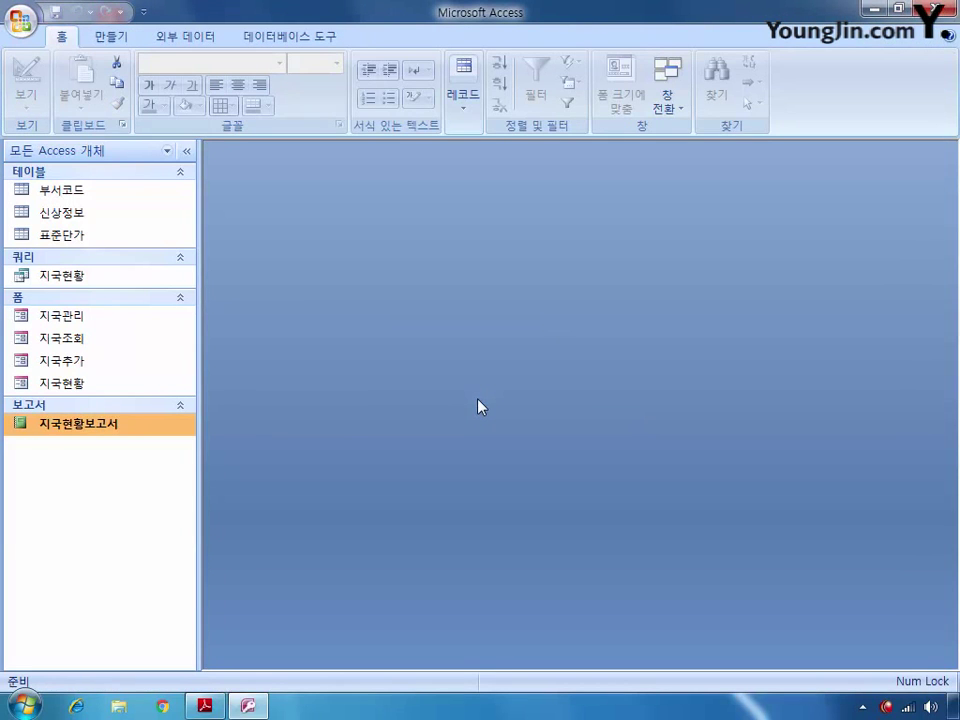
# - Open the 지국조회 form in design view with the form's property sheet showing
pyautogui.click(90, 340)
pyautogui.rightClick(90, 340)
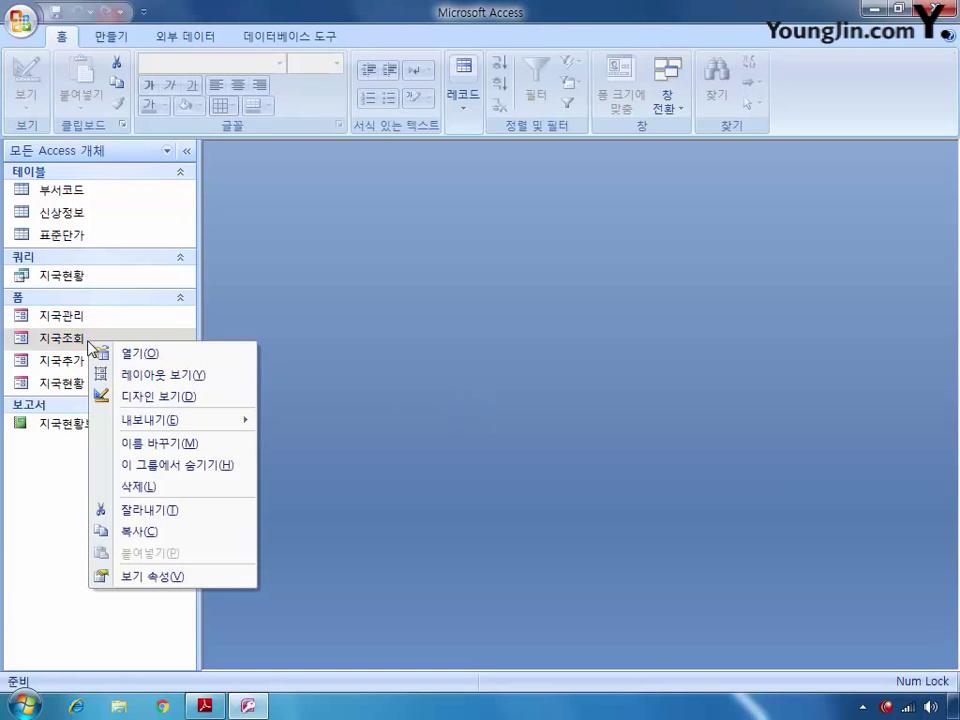
pyautogui.click(127, 397)
pyautogui.doubleClick(489, 187)
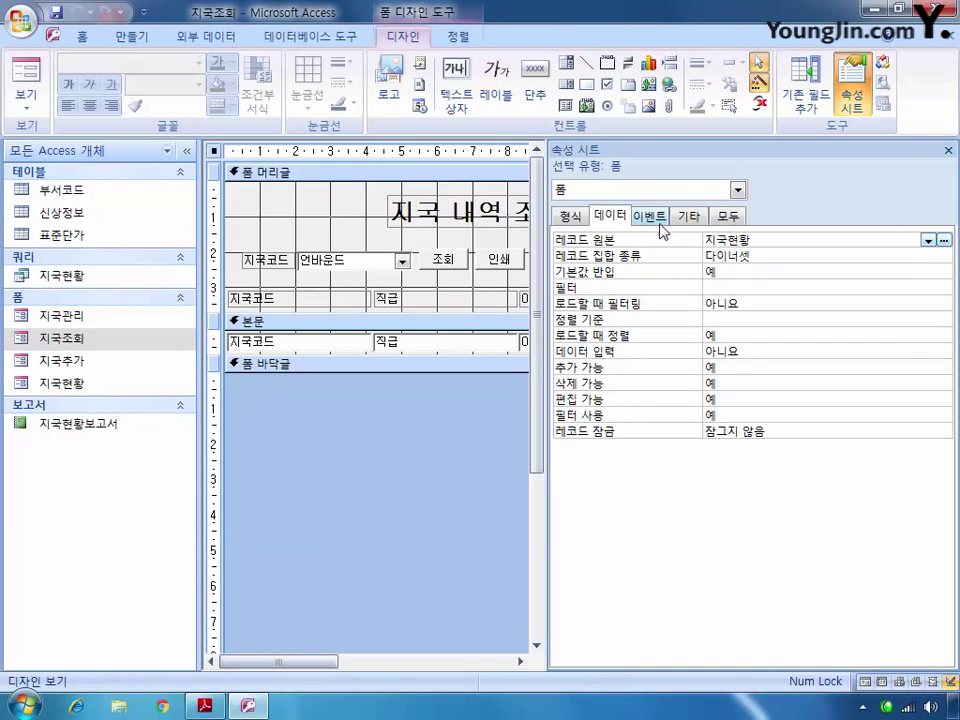
# - Create an On Click event procedure for the cmd_조회 button and open it in the code editor
pyautogui.click(737, 189)
pyautogui.click(740, 250)
pyautogui.moveTo(740, 250); pyautogui.dragTo(739, 221)
pyautogui.click(666, 251)
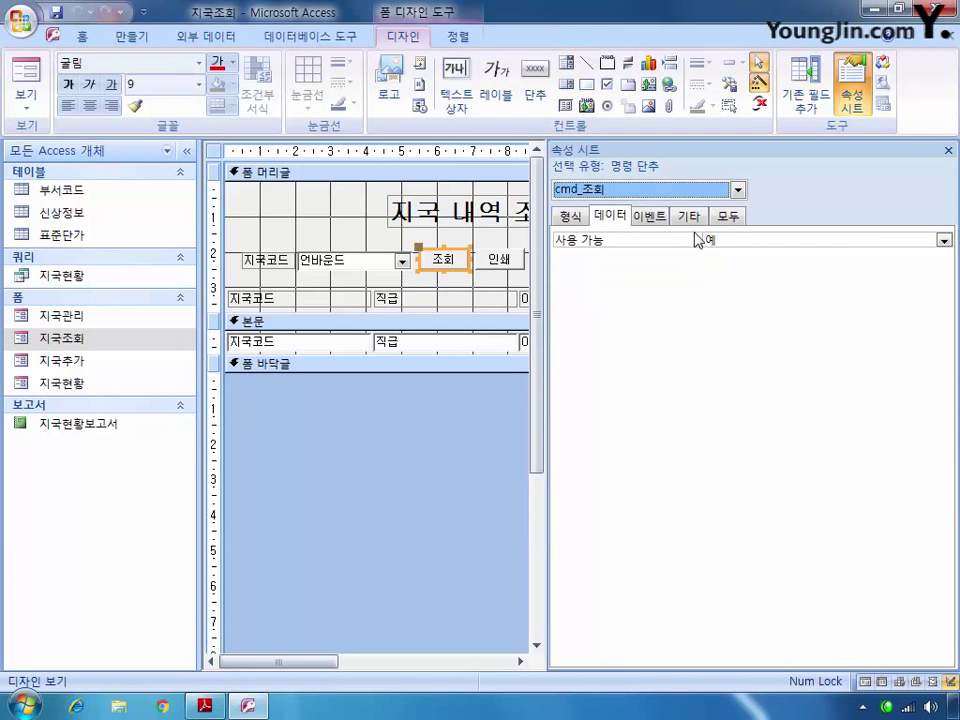
pyautogui.click(649, 216)
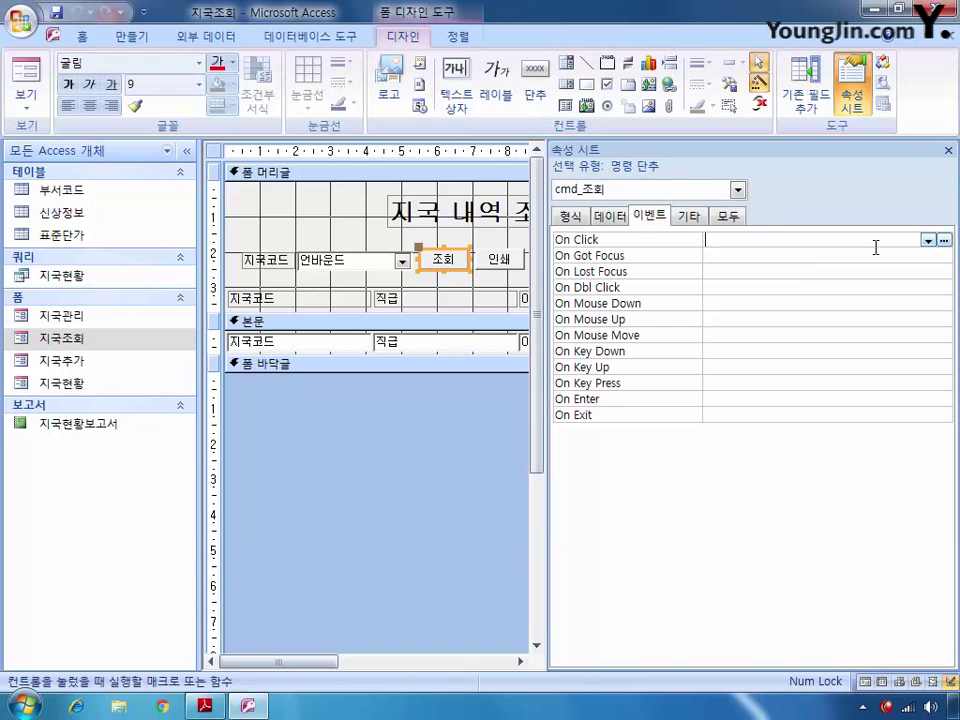
pyautogui.click(928, 240)
pyautogui.click(917, 256)
pyautogui.click(943, 241)
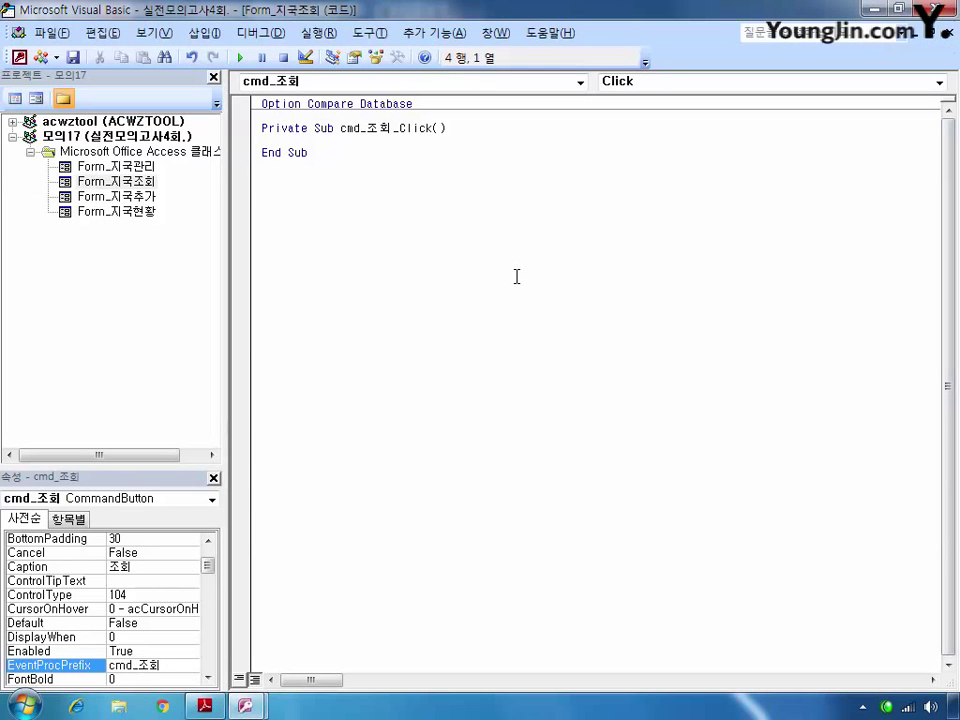
# - In the cmd_조회_Click procedure, write Me.Filter = "지국코드 = '" & cmb_지국코드 & "'"
pyautogui.write('me.')
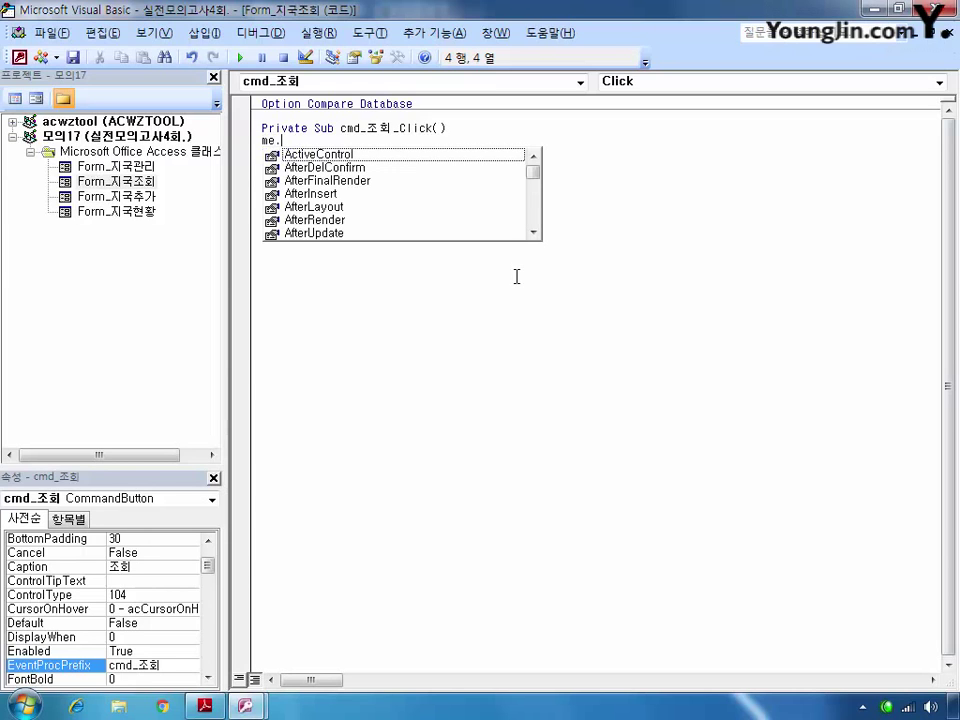
pyautogui.write('fi')
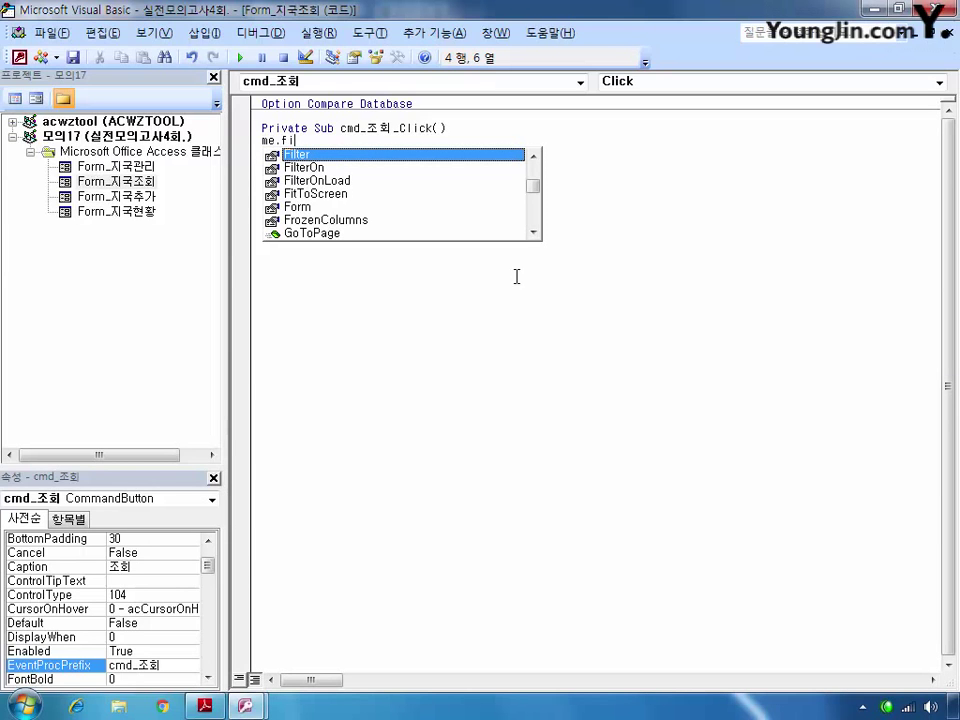
pyautogui.write('lter = "')
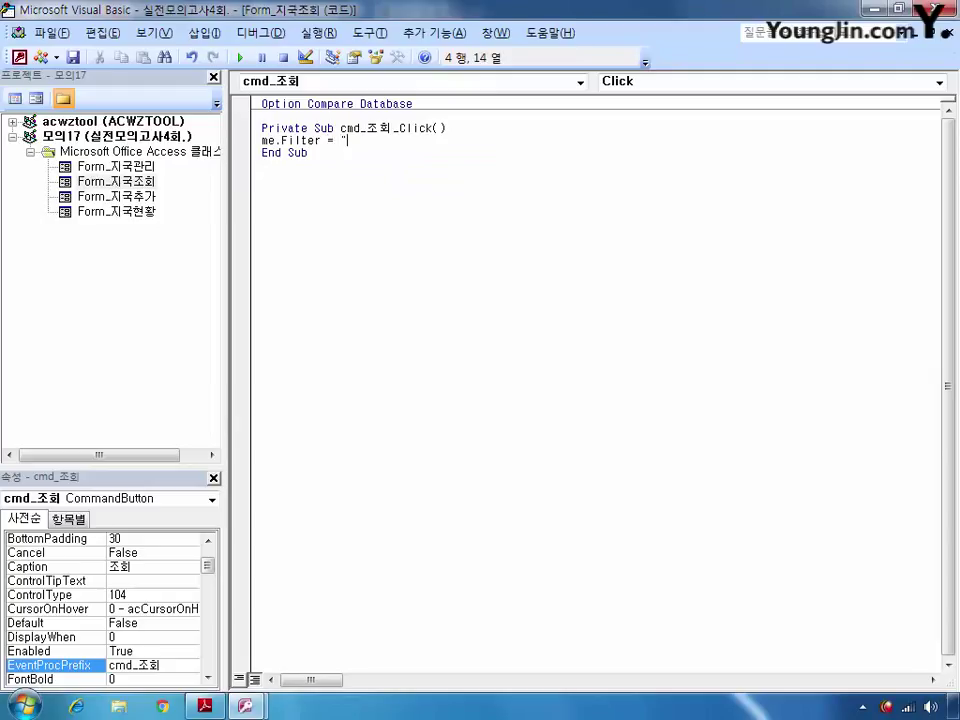
pyautogui.write('지국코드 = \'" & cmb')
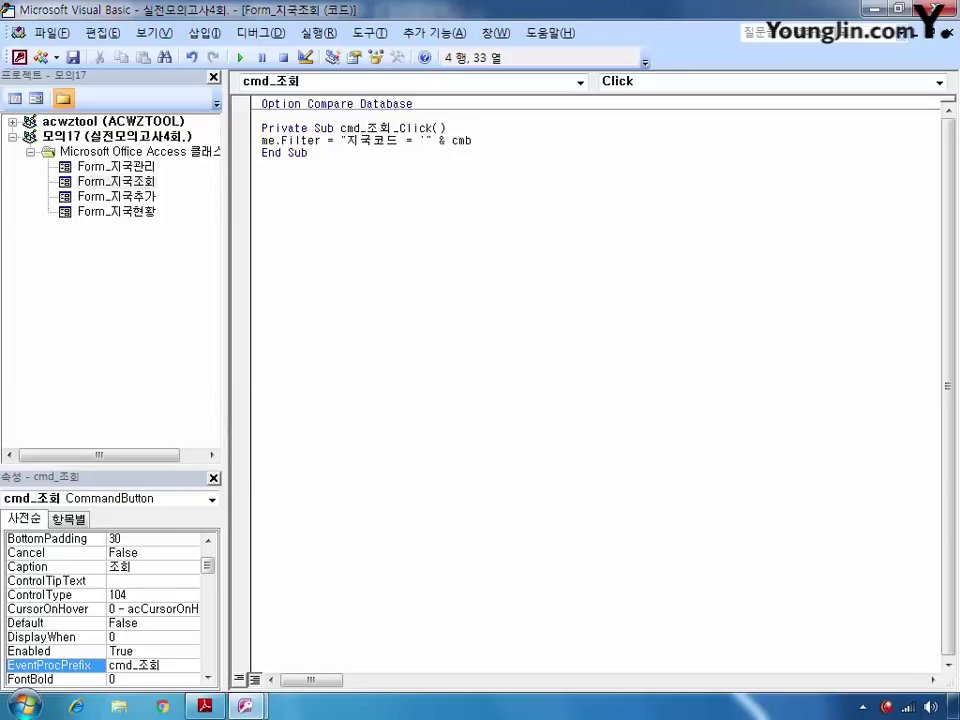
pyautogui.write('_지국코드 & "\'"')
pyautogui.press('Return')
# - Add the line me.filteron = True below the filter statement in cmd_조회_Click
pyautogui.write('me.')
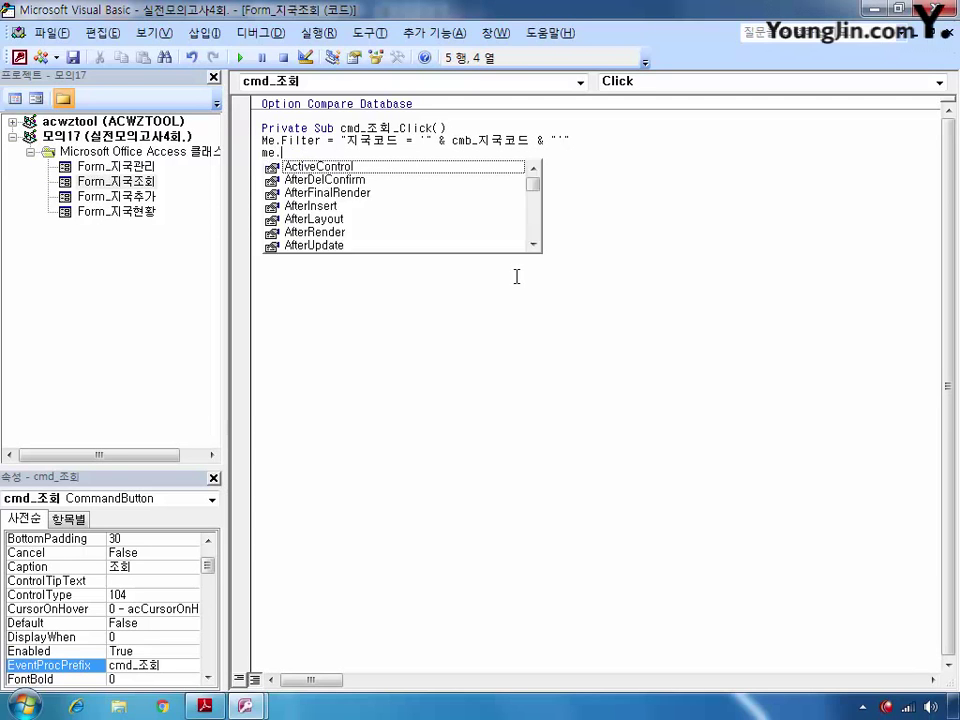
pyautogui.press('Escape')
pyautogui.write('filteron =')
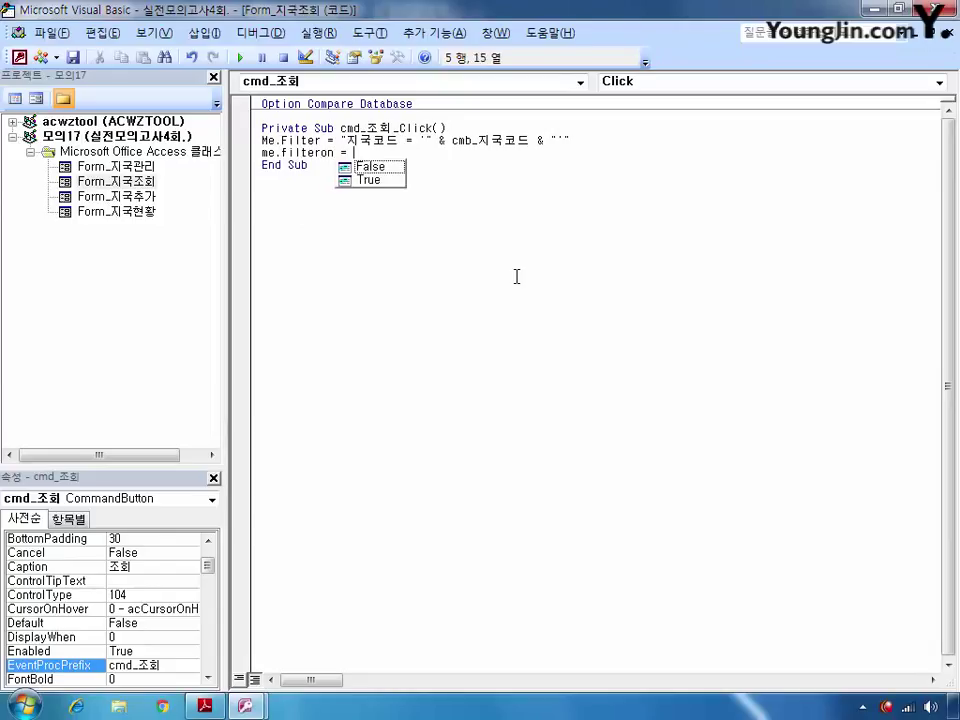
pyautogui.press('Down')
pyautogui.press('Tab')
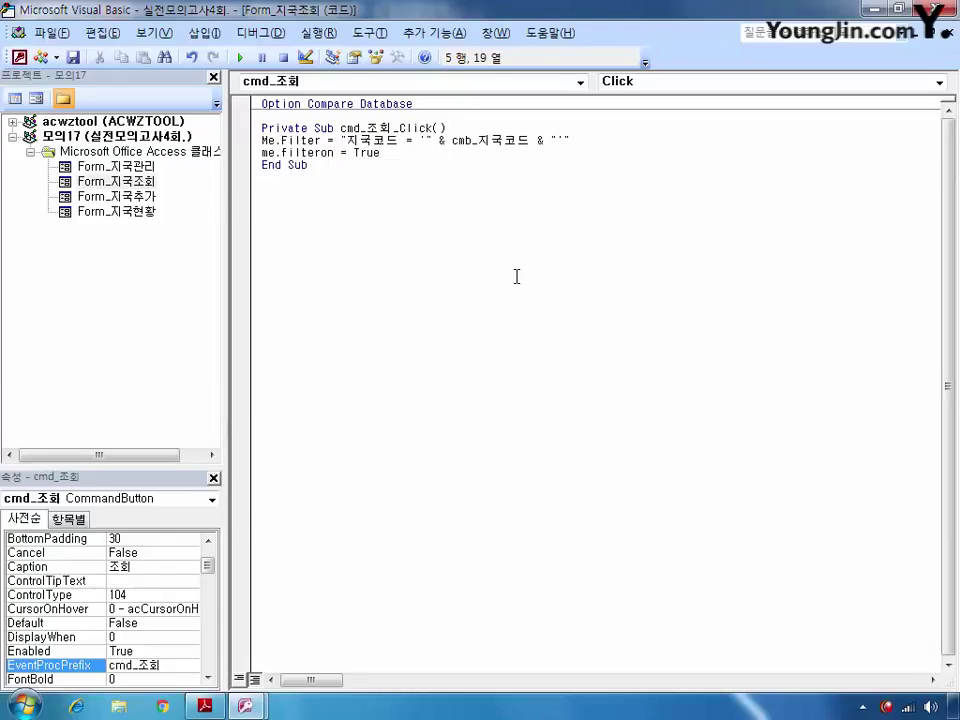
# - Return from the code editor to the 지국조회 form and close it with changes saved
pyautogui.hotkey('alt', 'F11')
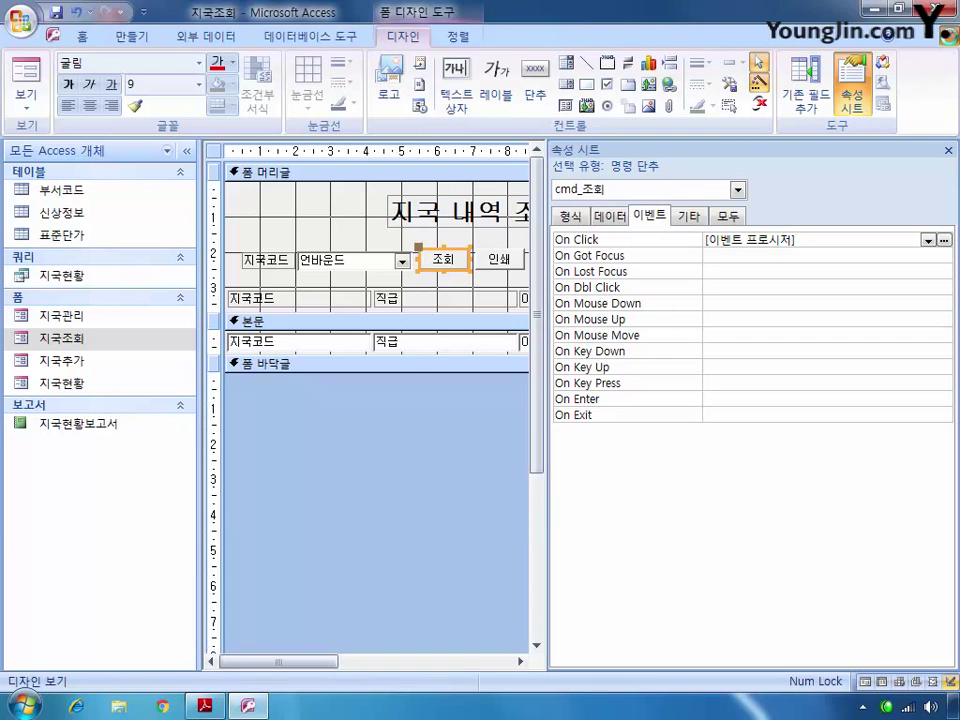
pyautogui.click(947, 37)
pyautogui.click(396, 407)
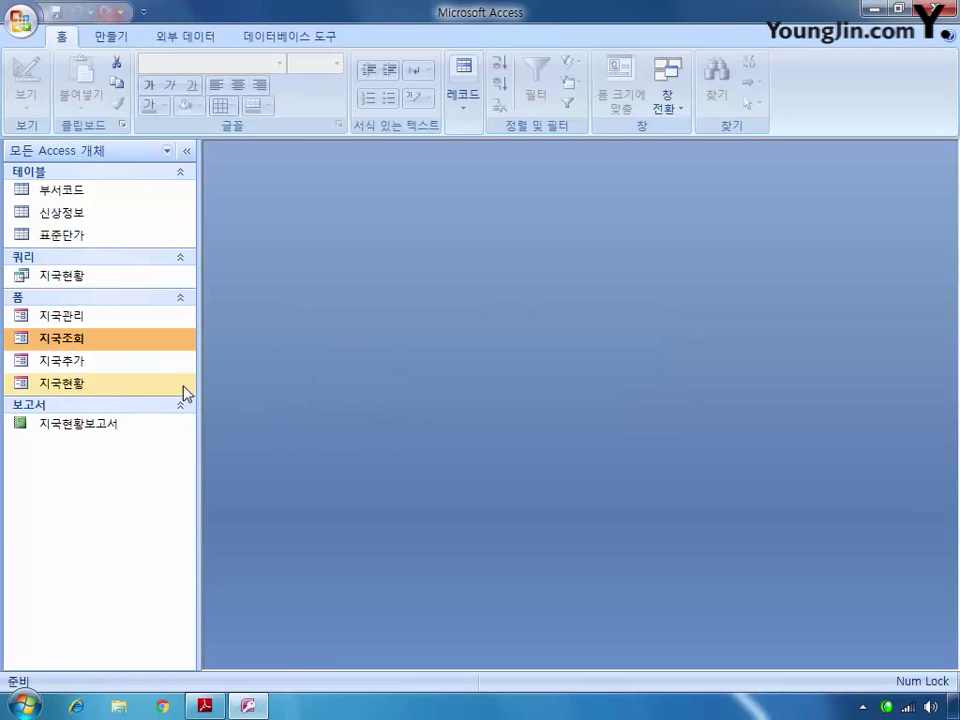
# - Open the 지국추가 form in design view, select the cmd_추가 button and bring up the list of the form's controls
pyautogui.rightClick(79, 364)
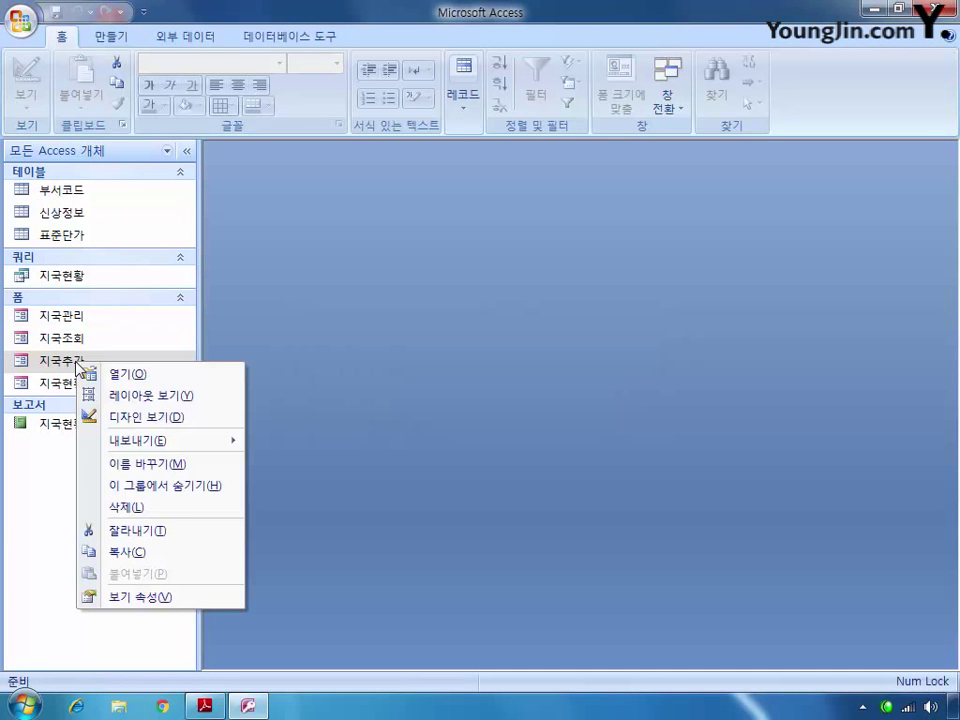
pyautogui.click(141, 418)
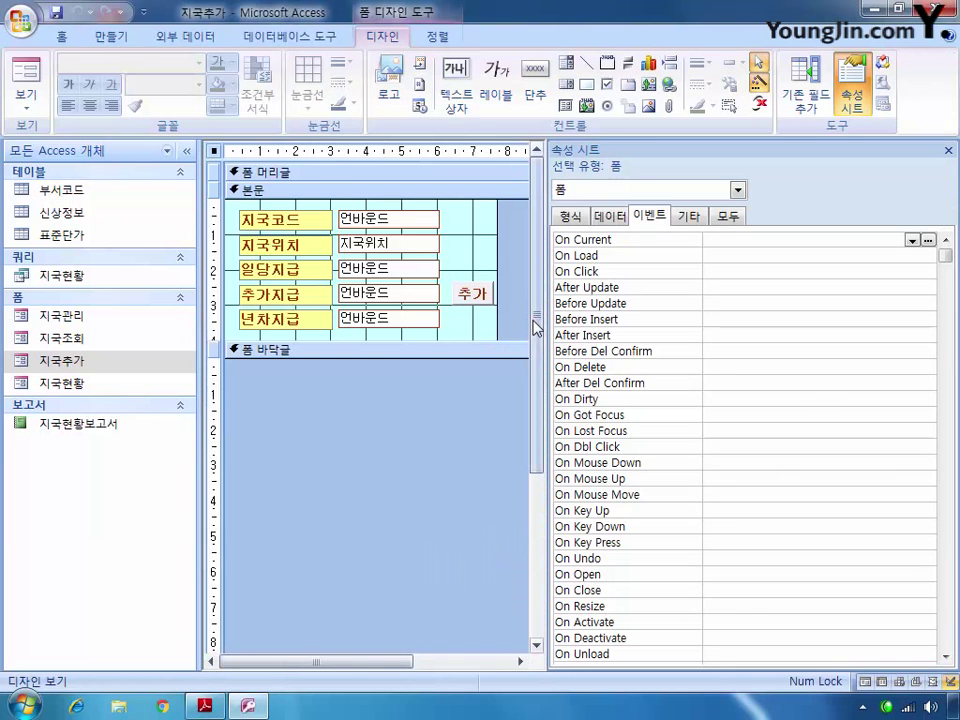
pyautogui.click(480, 292)
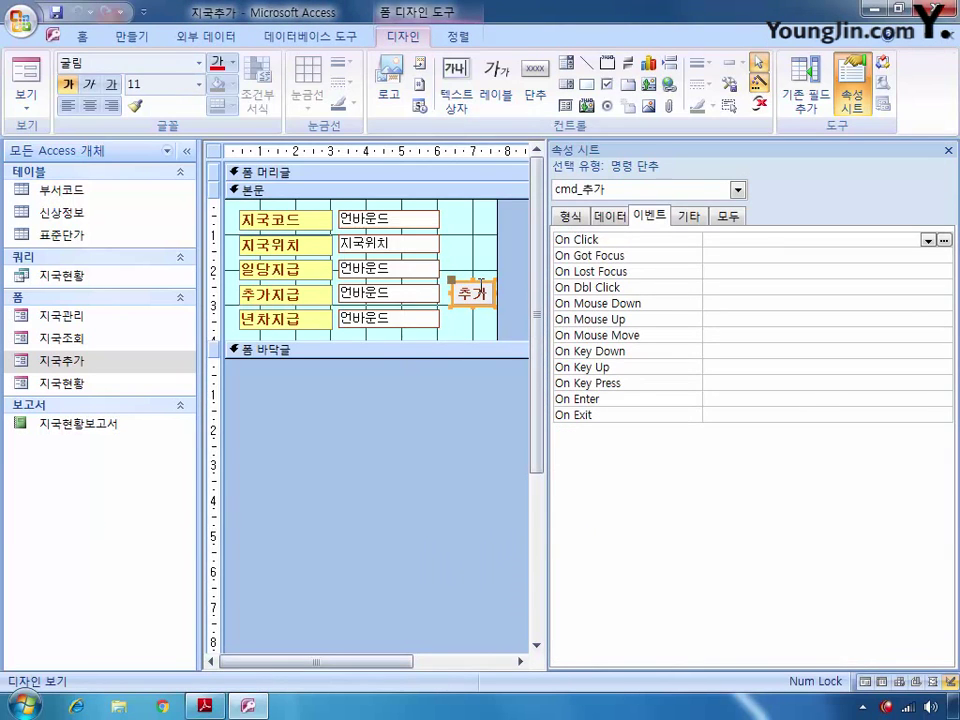
pyautogui.click(737, 190)
pyautogui.moveTo(740, 238); pyautogui.dragTo(744, 205)
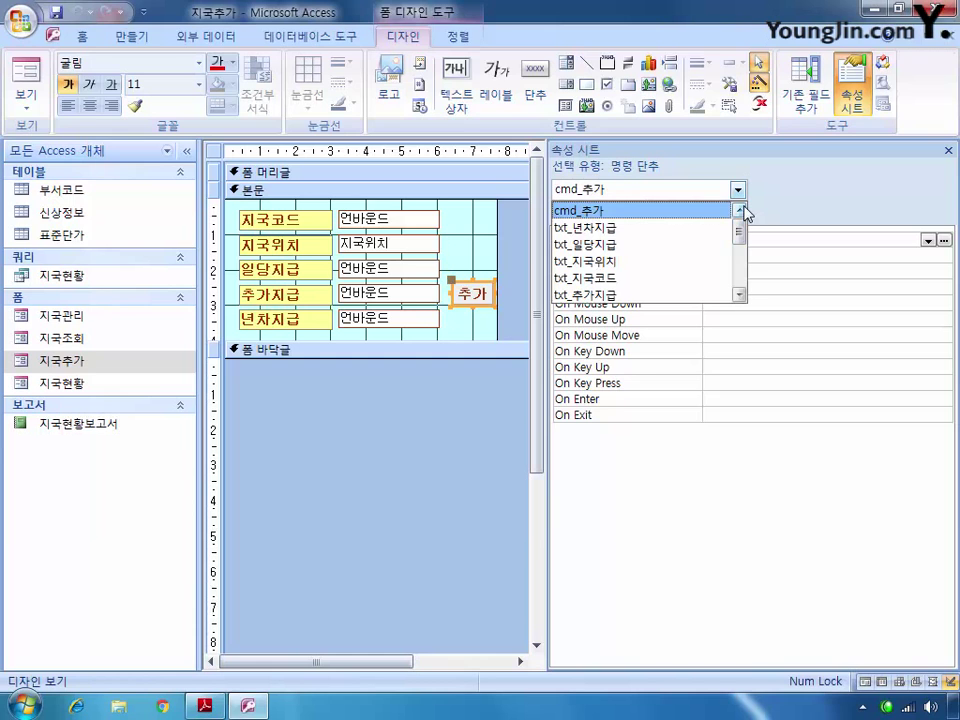